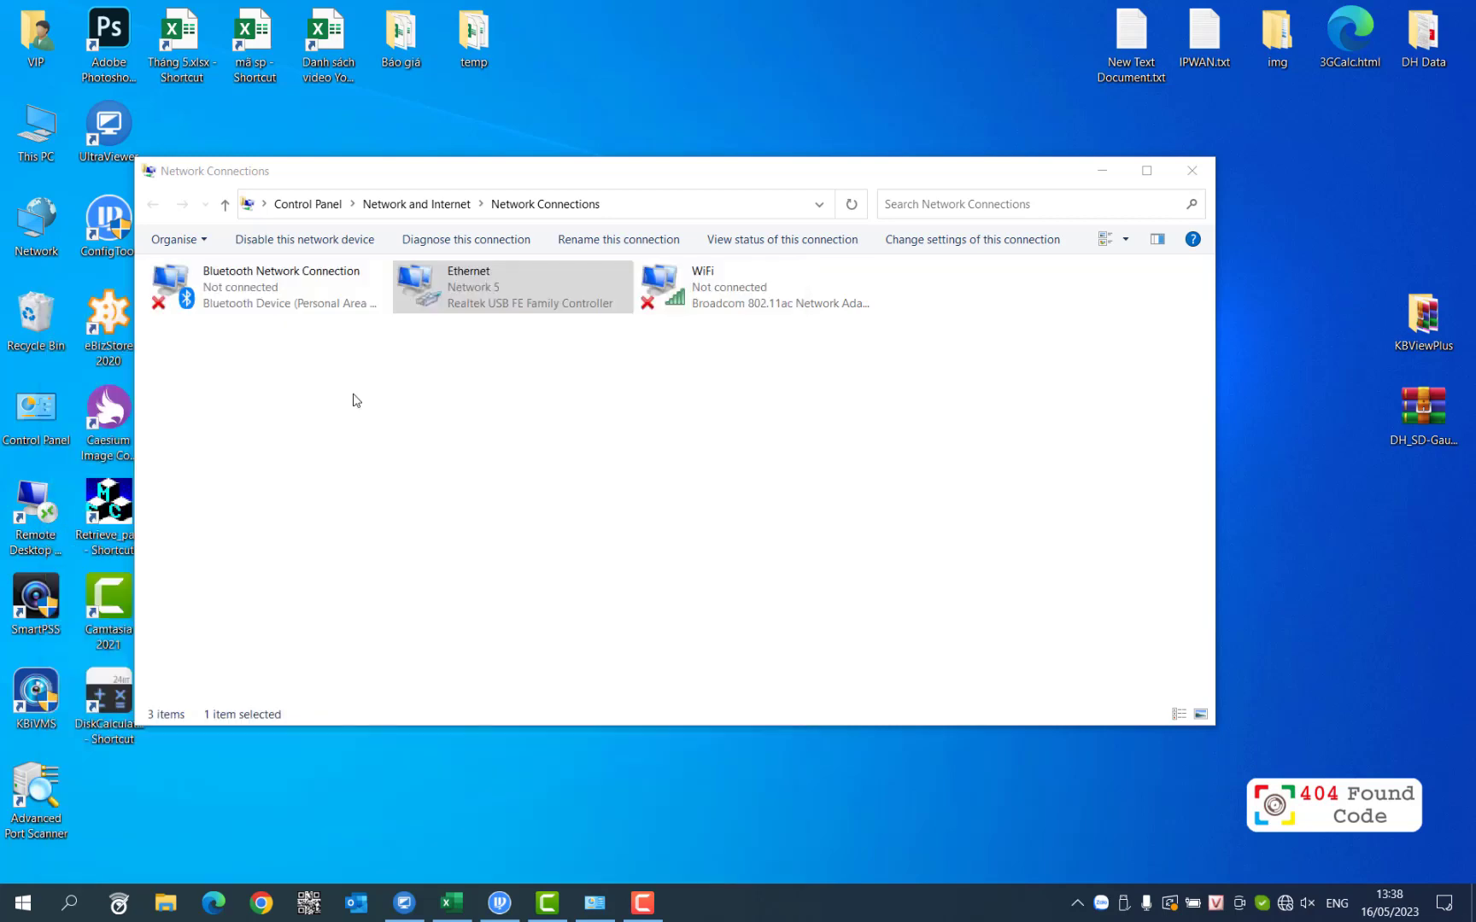
Step: Place a Command Prompt window over the Network Connections list
drag(394, 69, 780, 370)
Step: Run ipconfig and highlight the Ethernet default gateway 192.168.0.1, then switch to Chrome
click(790, 598)
text(ipco)
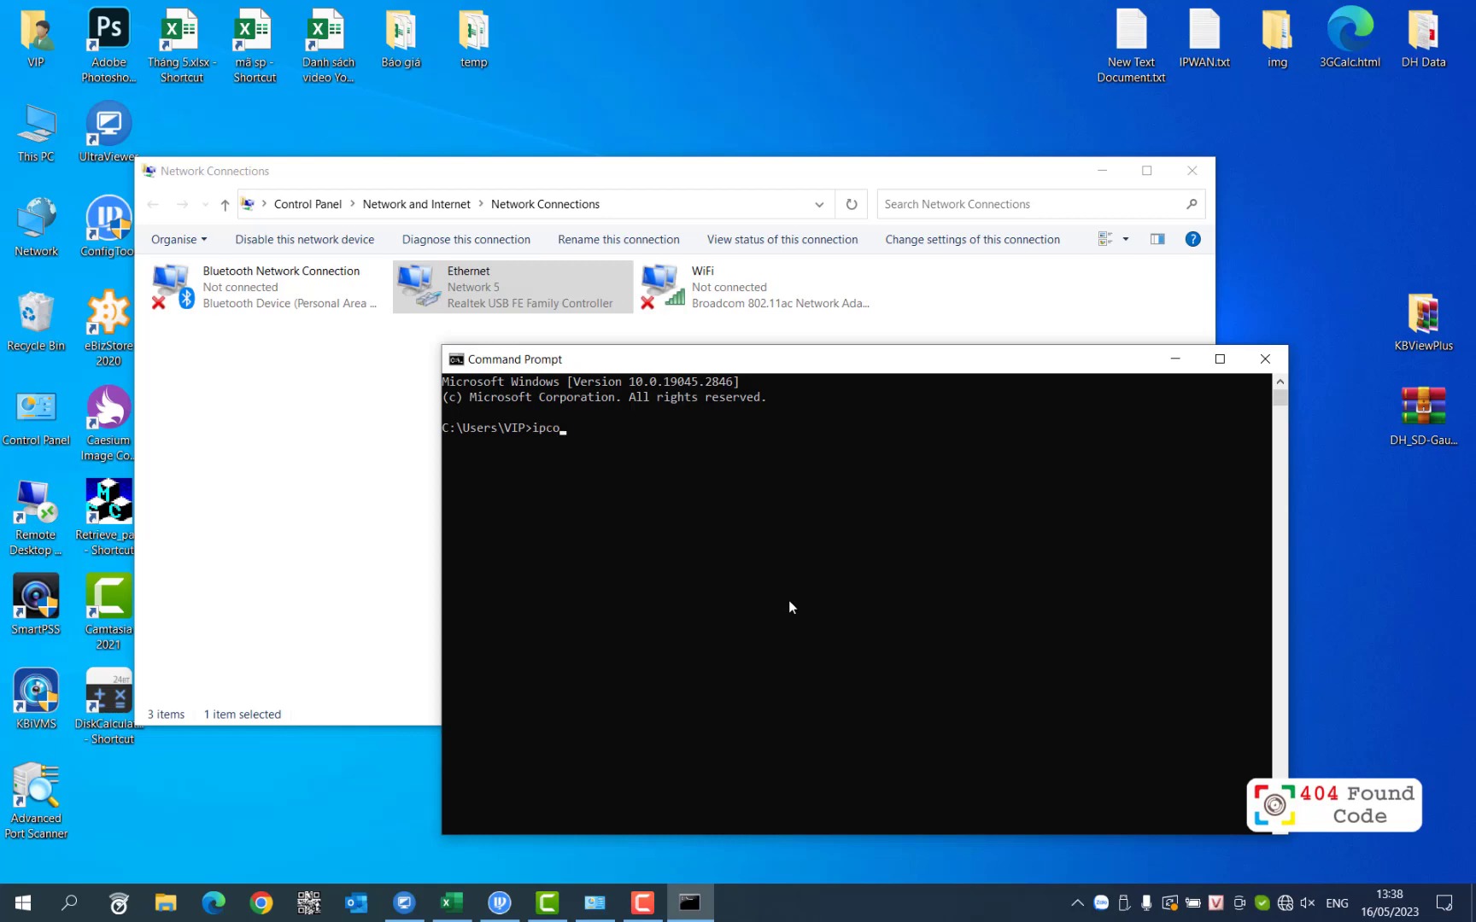
text(nfig)
key(Return)
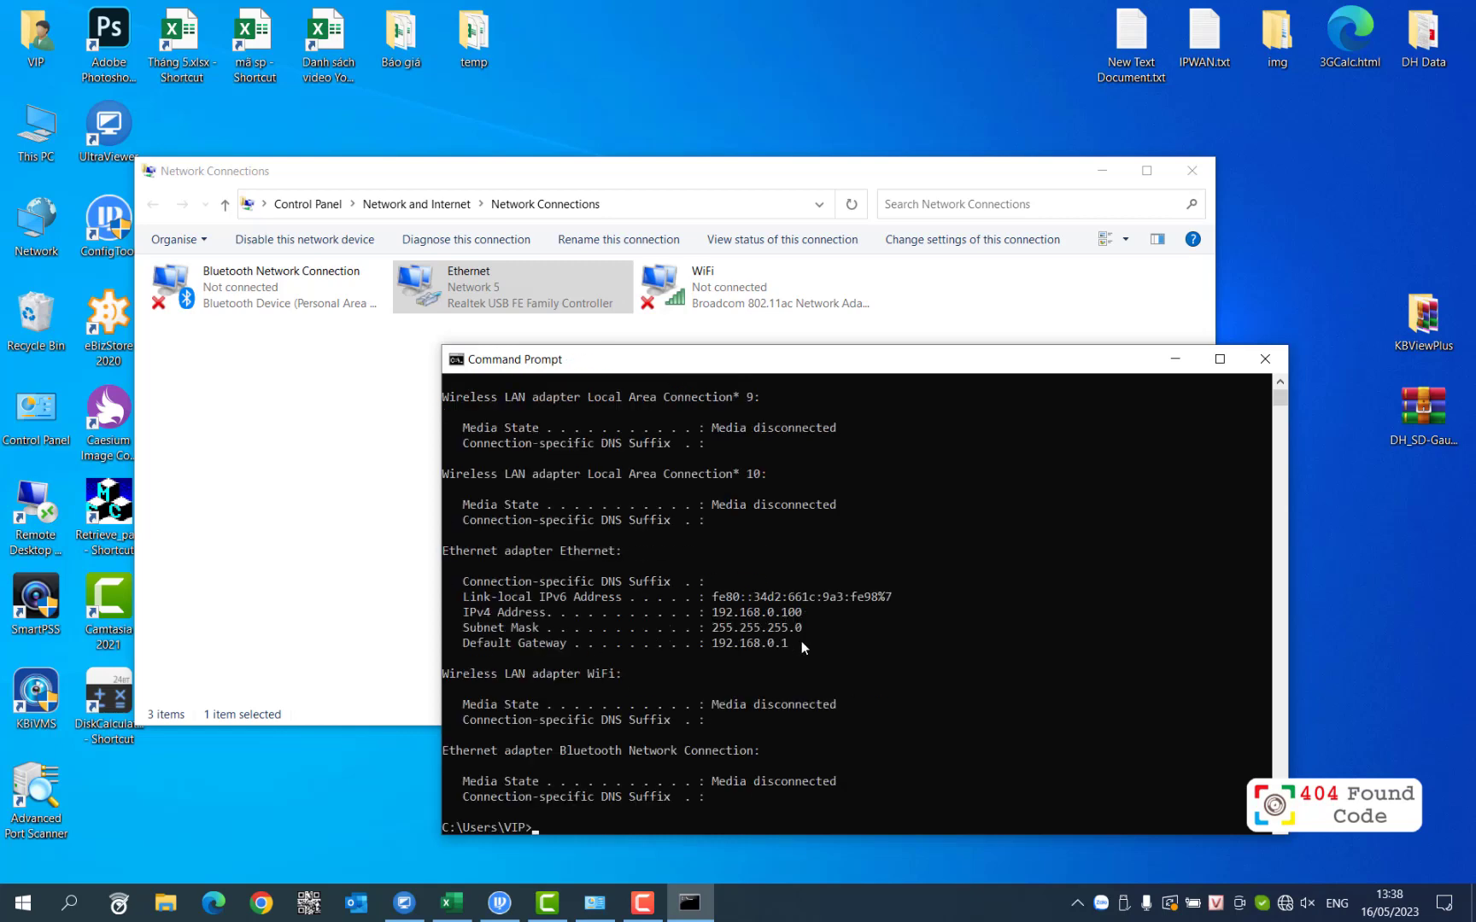
click(789, 645)
mouse_move(737, 646)
mouse_down()
mouse_move(673, 658)
mouse_move(712, 645)
mouse_up()
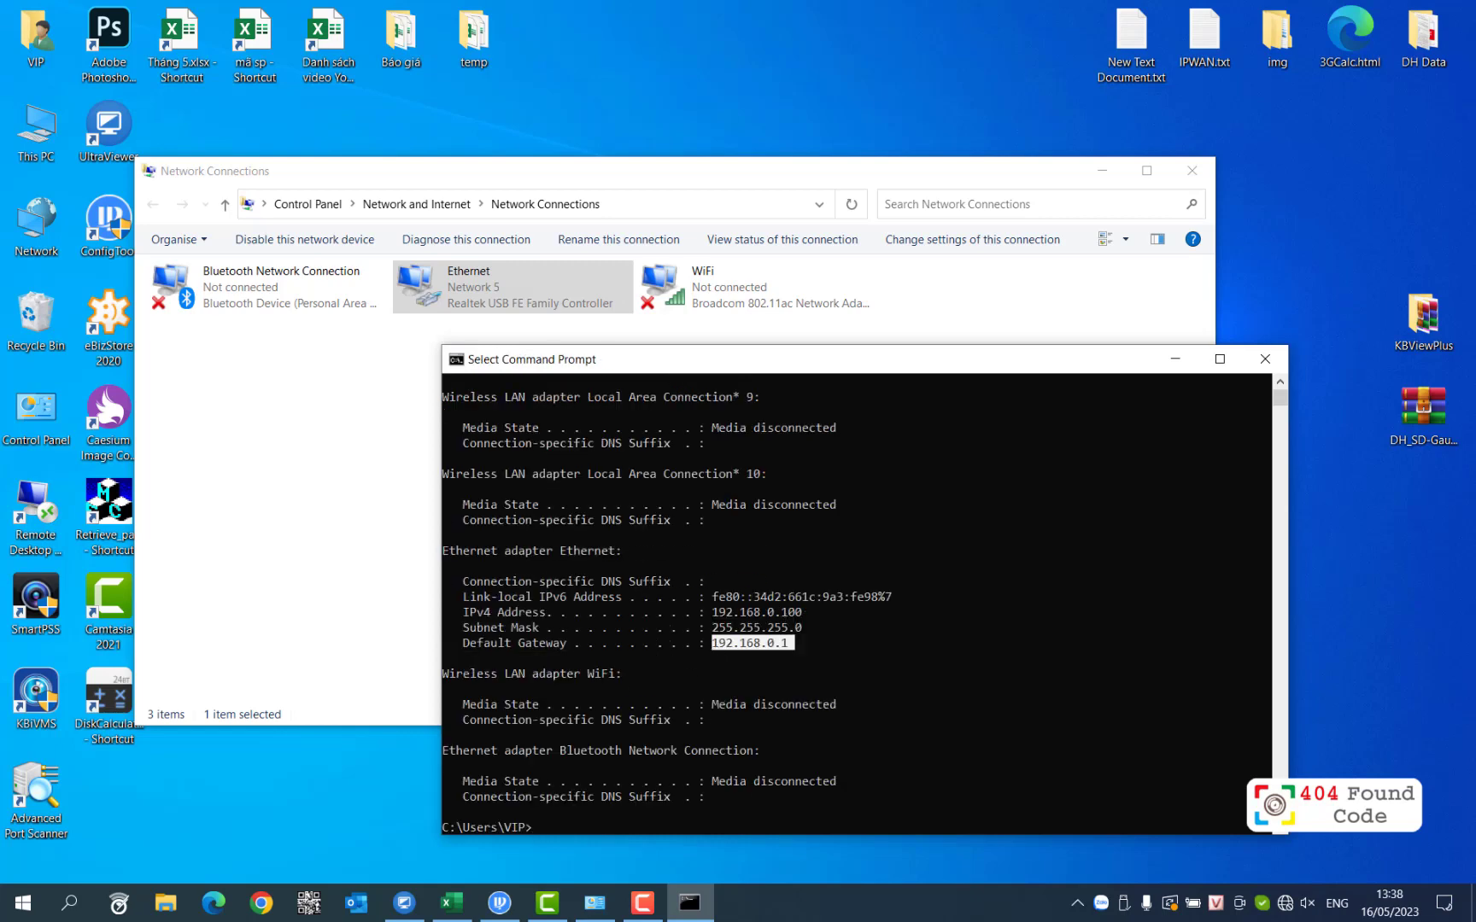
click(262, 904)
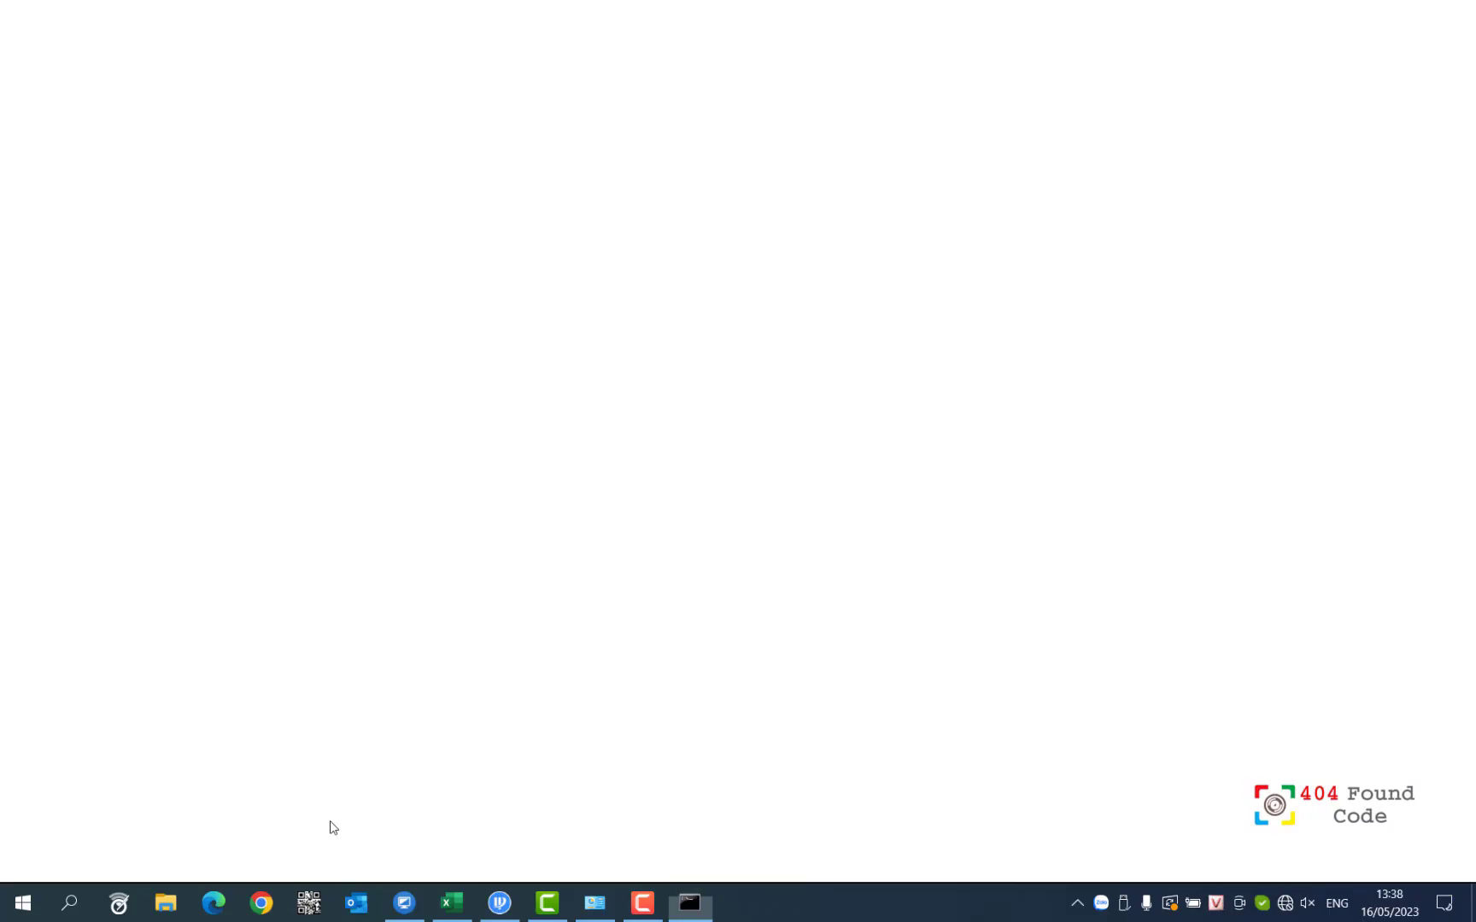
Step: Browse to the router at 192.168.0.1, correcting the mistyped 192.168.1 address
text(192.168.1.1)
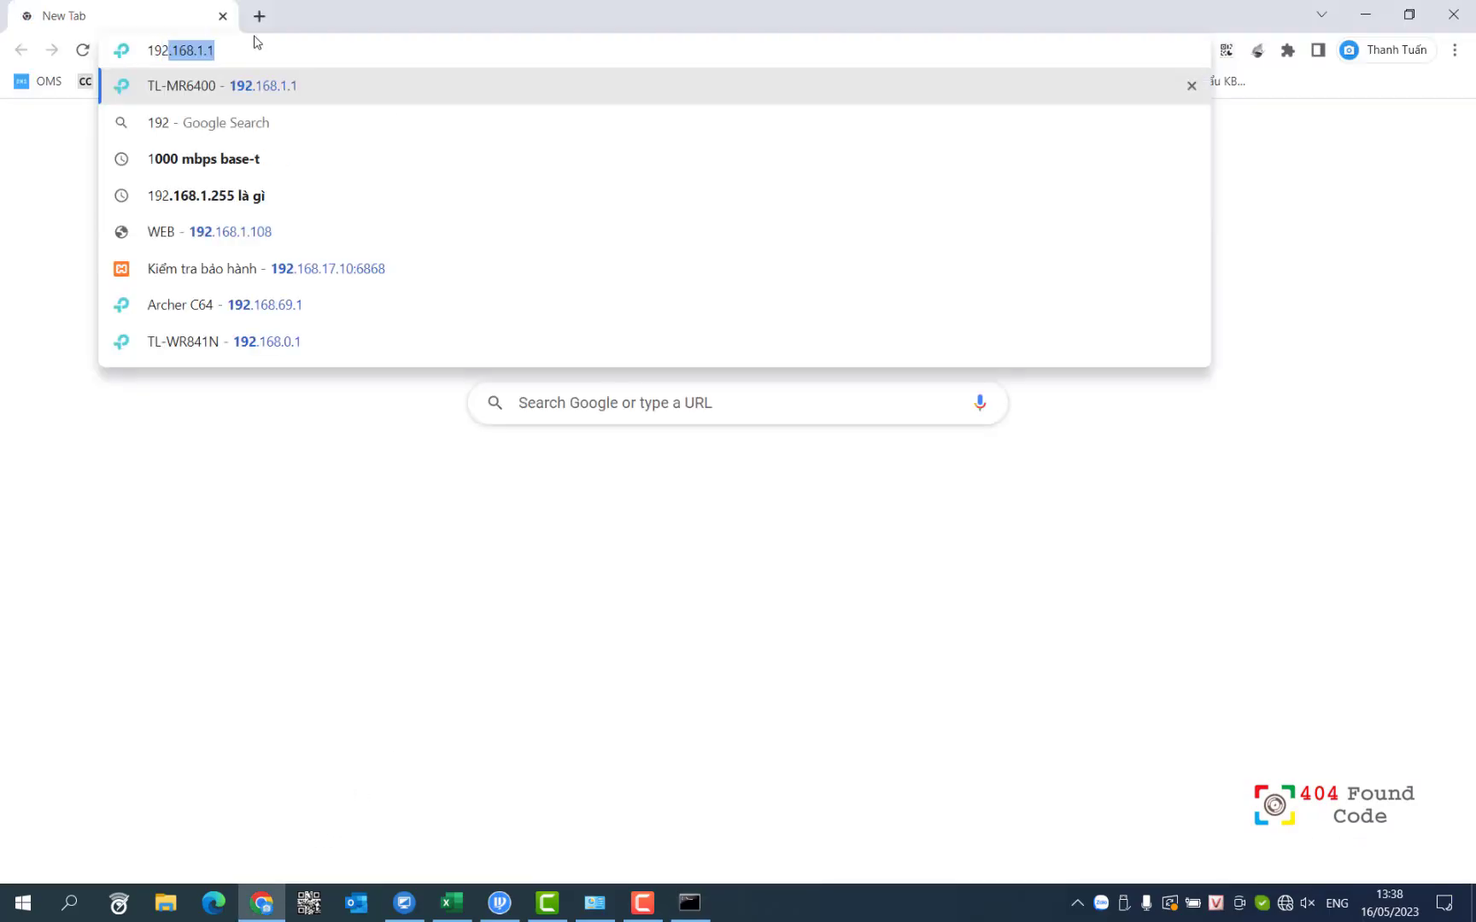
key(BackSpace)
key(BackSpace)
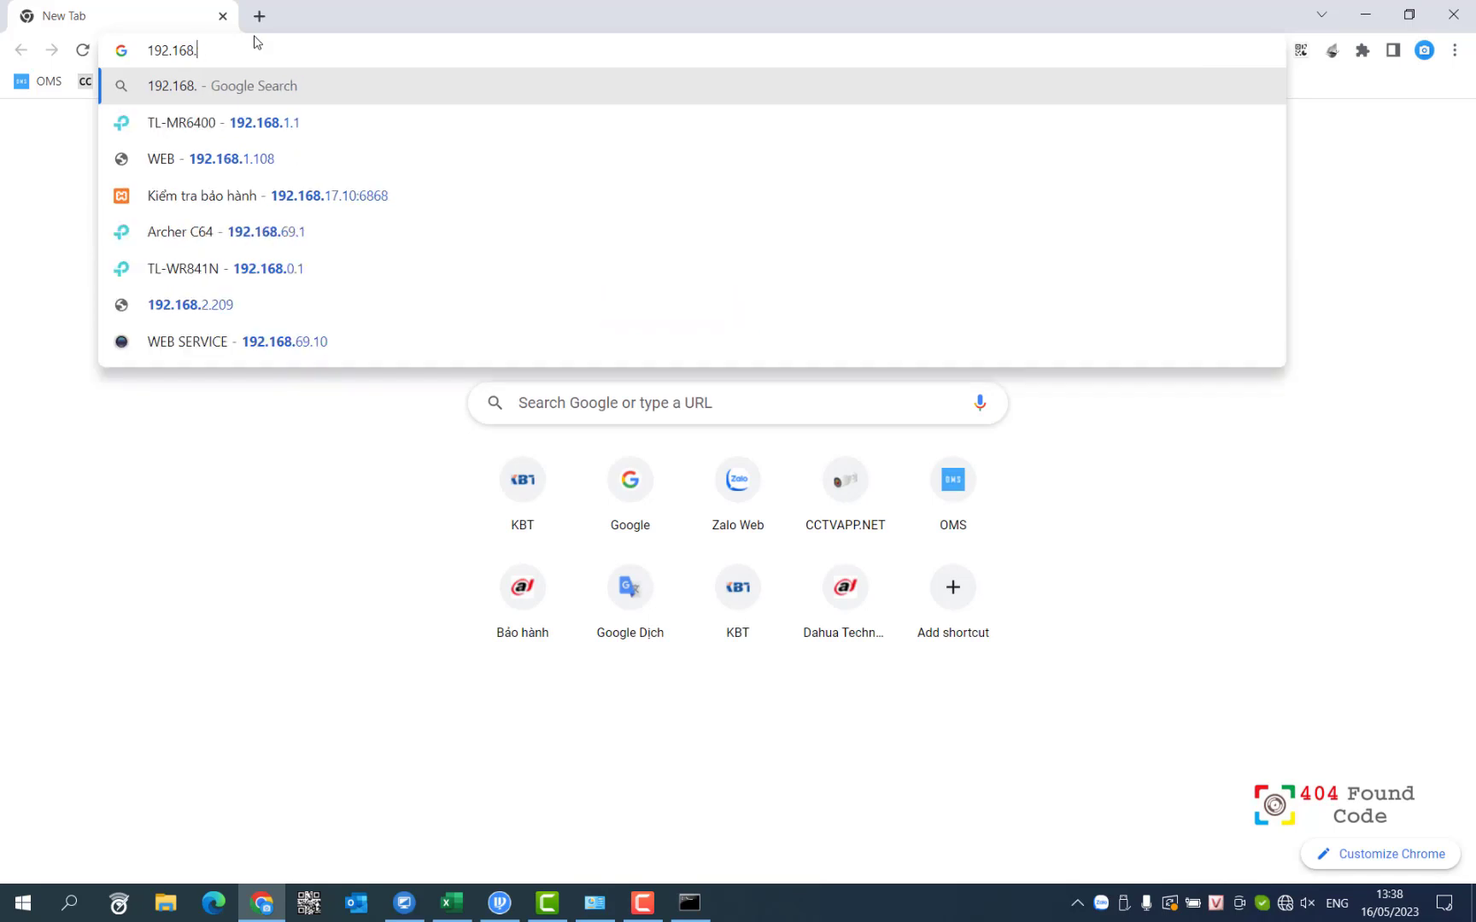
text(0.1)
key(Return)
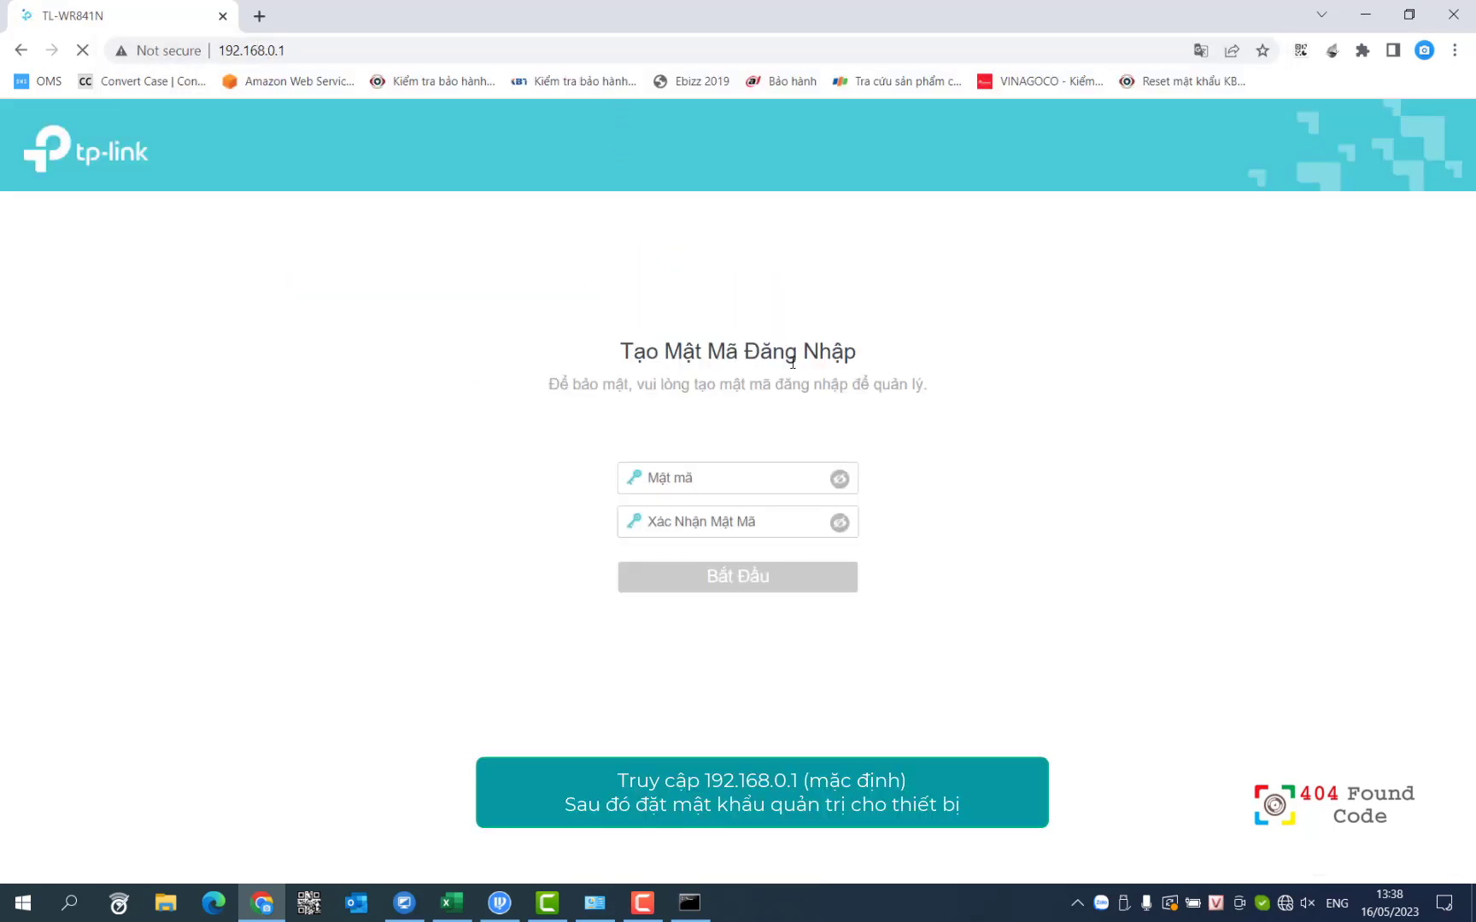
Step: Enter and confirm a new administrator login password, then submit it
click(707, 476)
text(********)
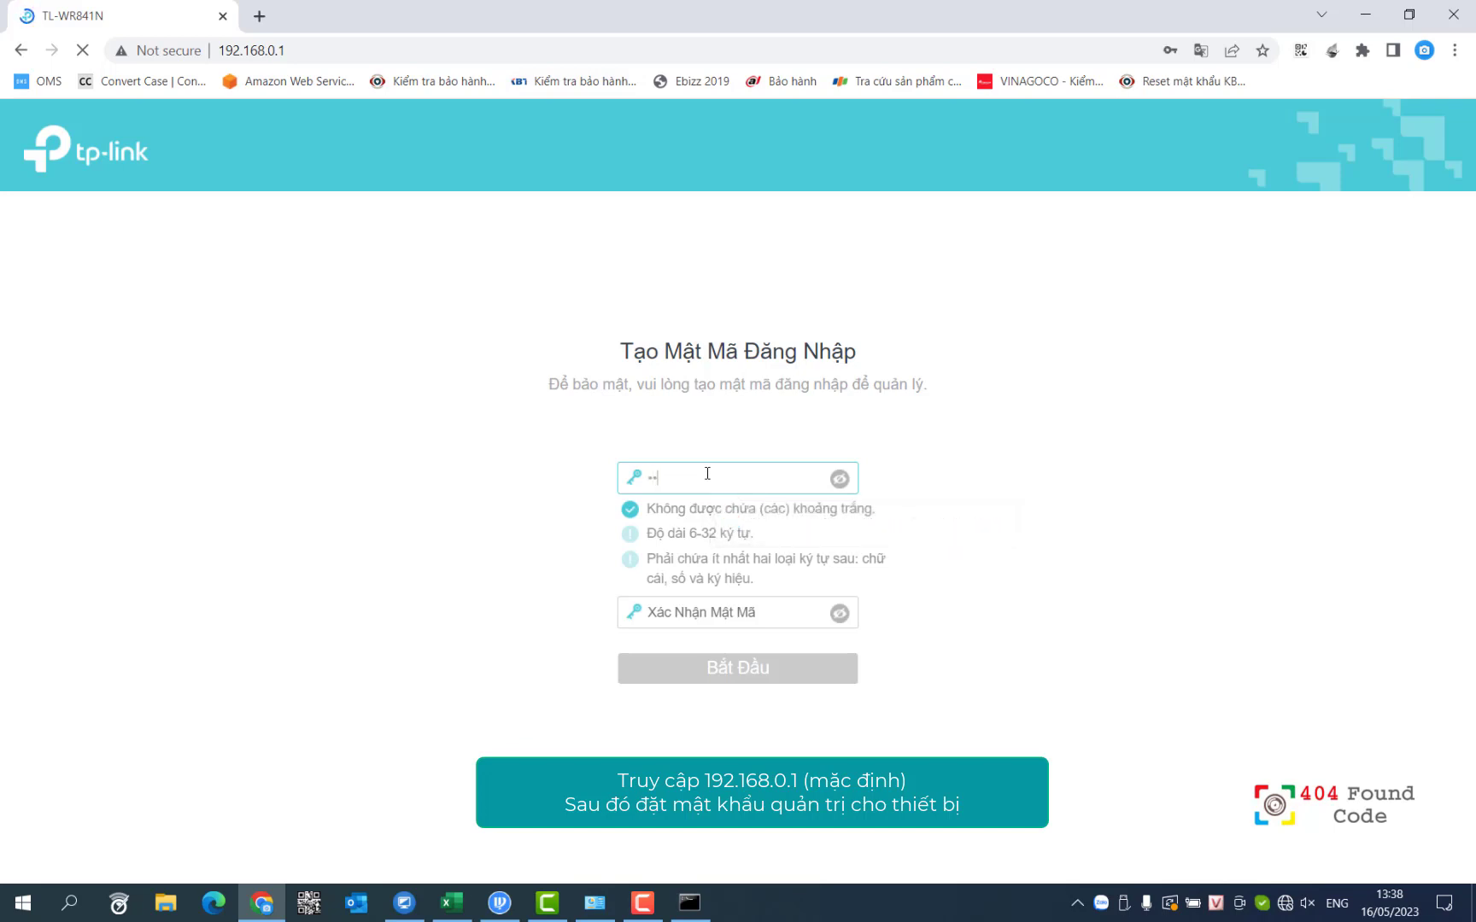
key(Tab)
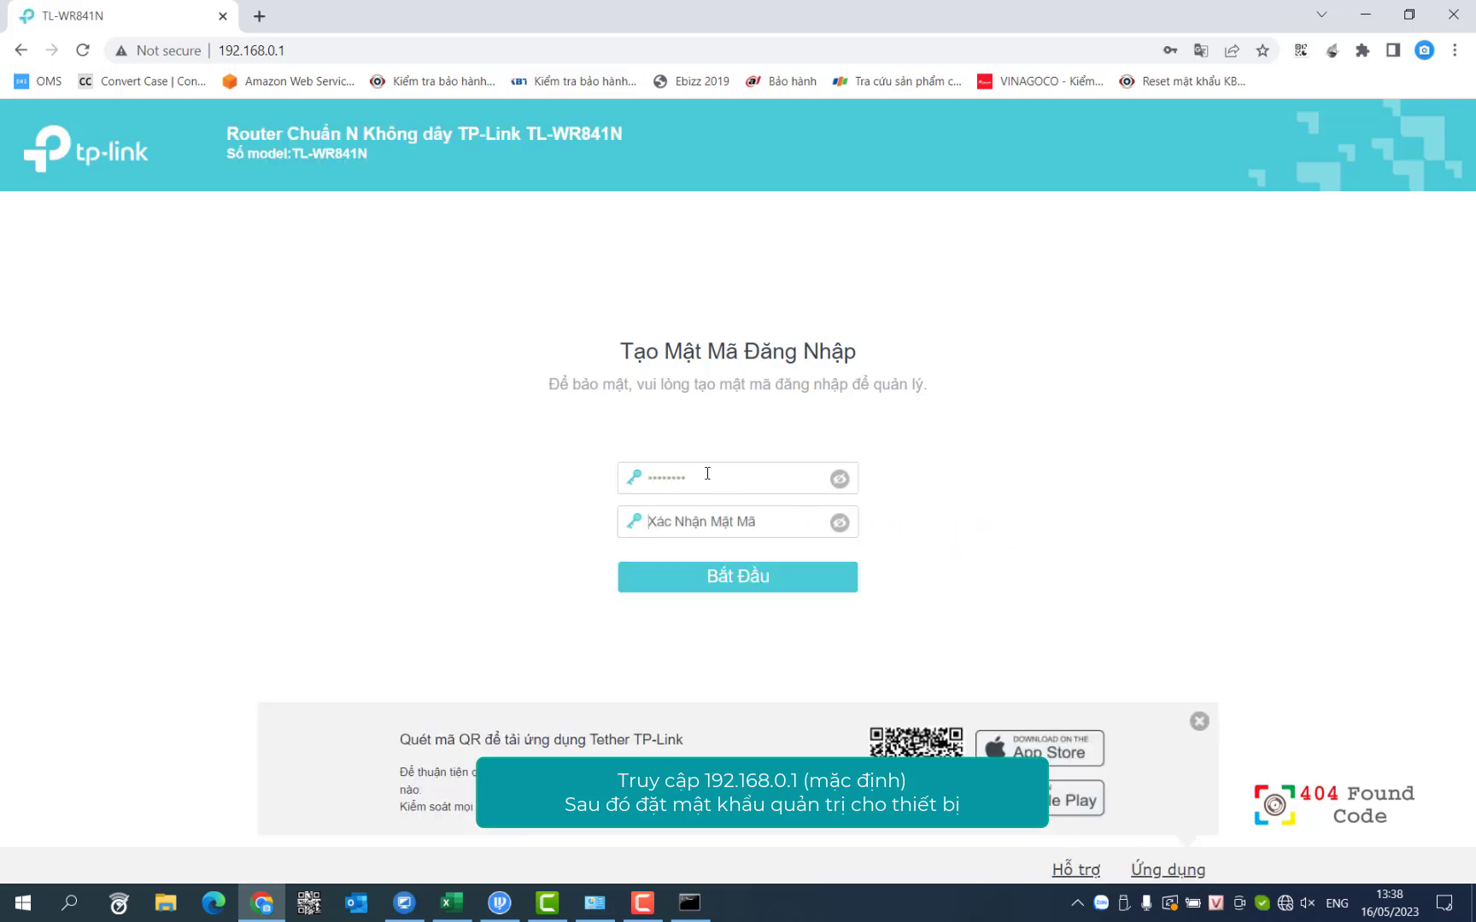
text(**)
click(709, 580)
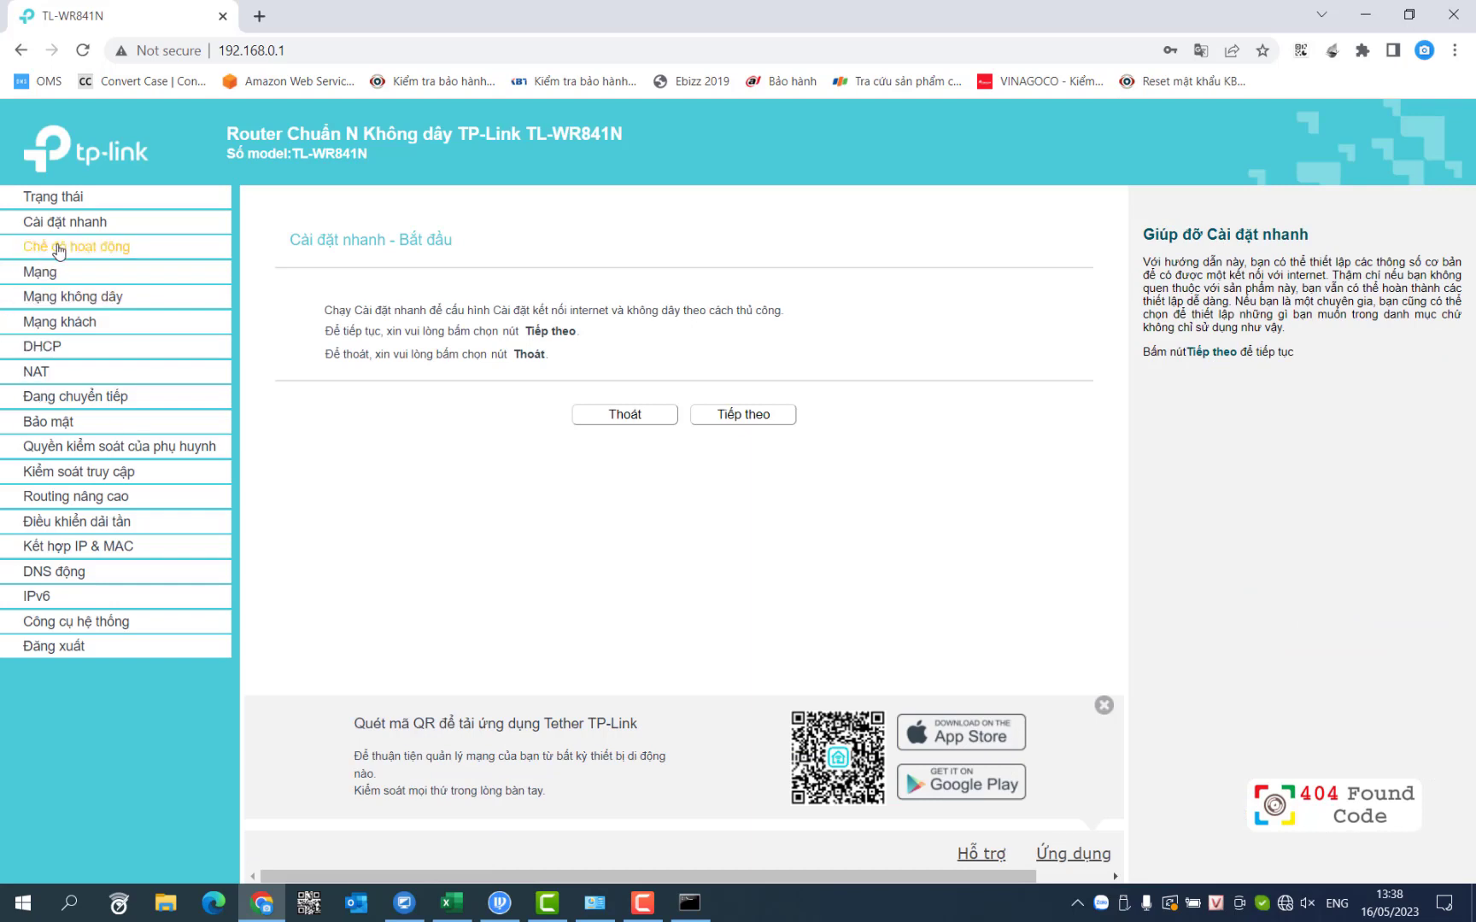
Step: Set the operation mode to Access Point (Điểm truy cập), save, and confirm the restart
click(94, 254)
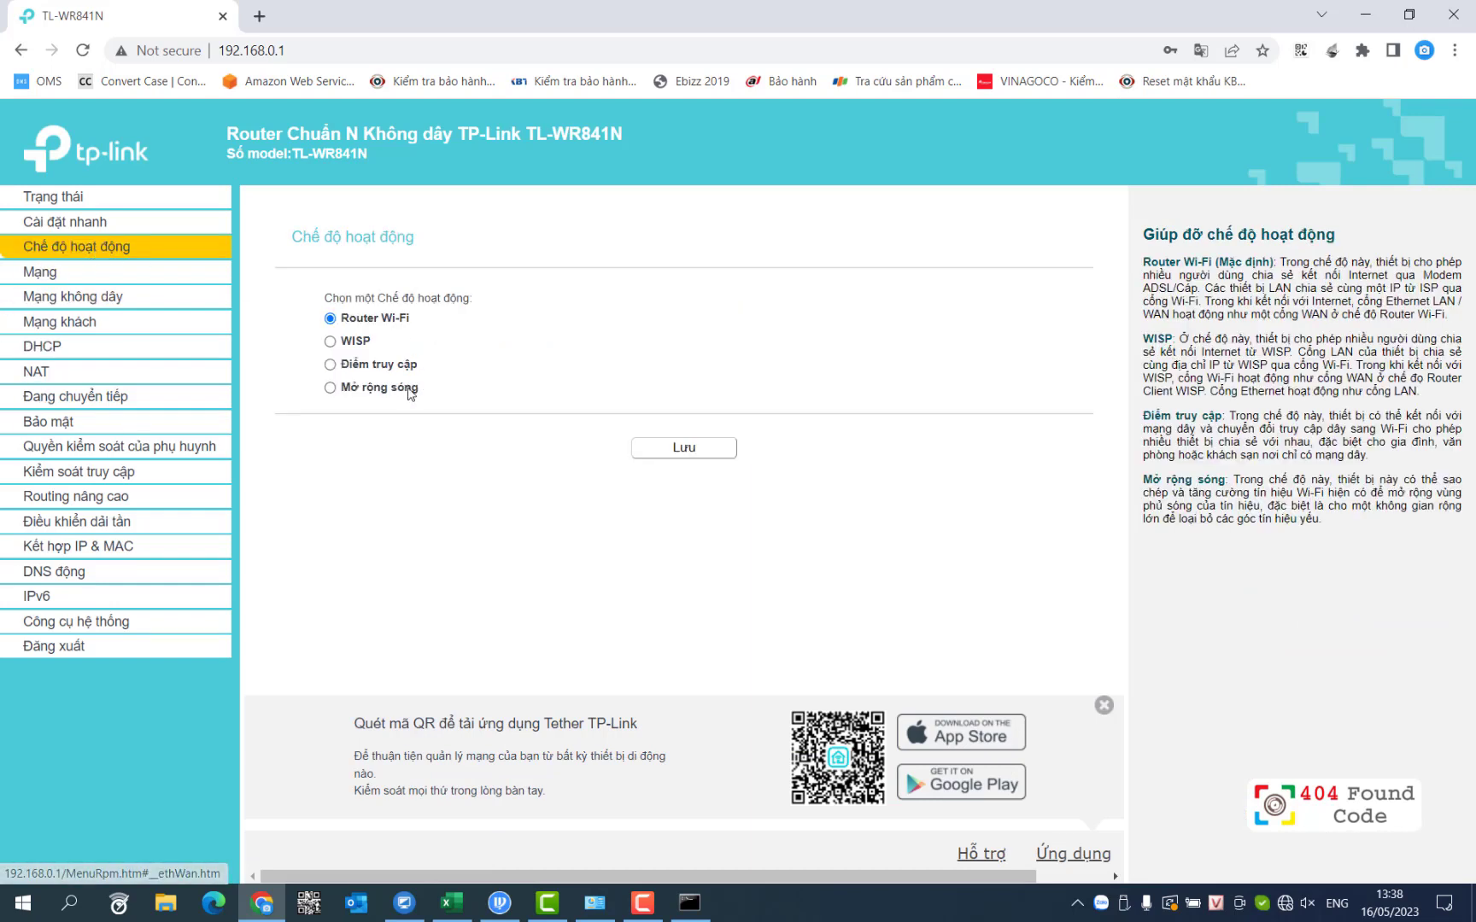
click(329, 365)
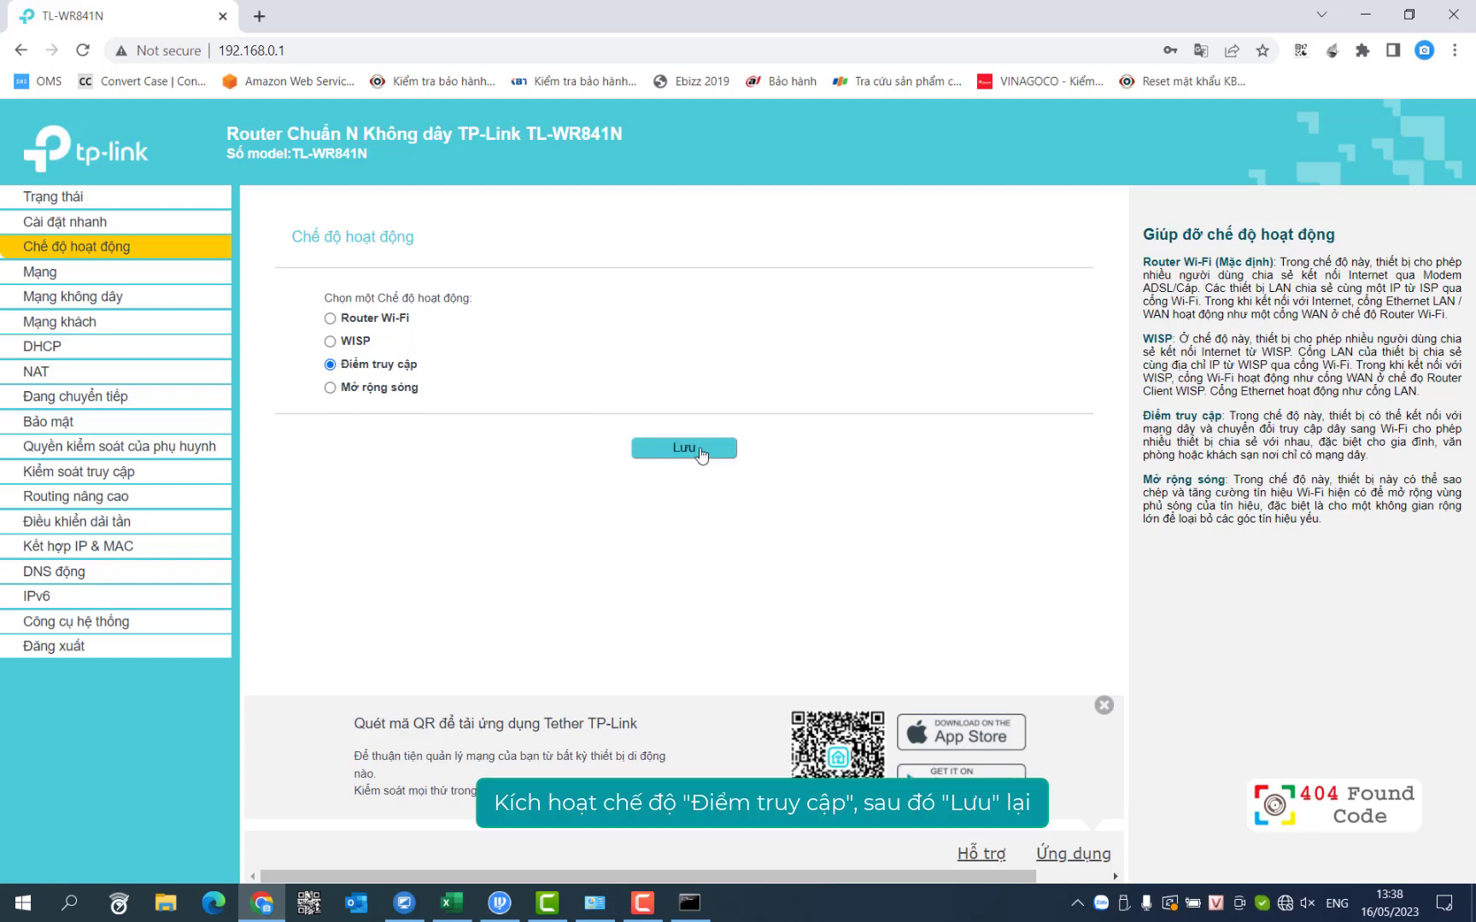
click(688, 448)
drag(549, 120, 873, 119)
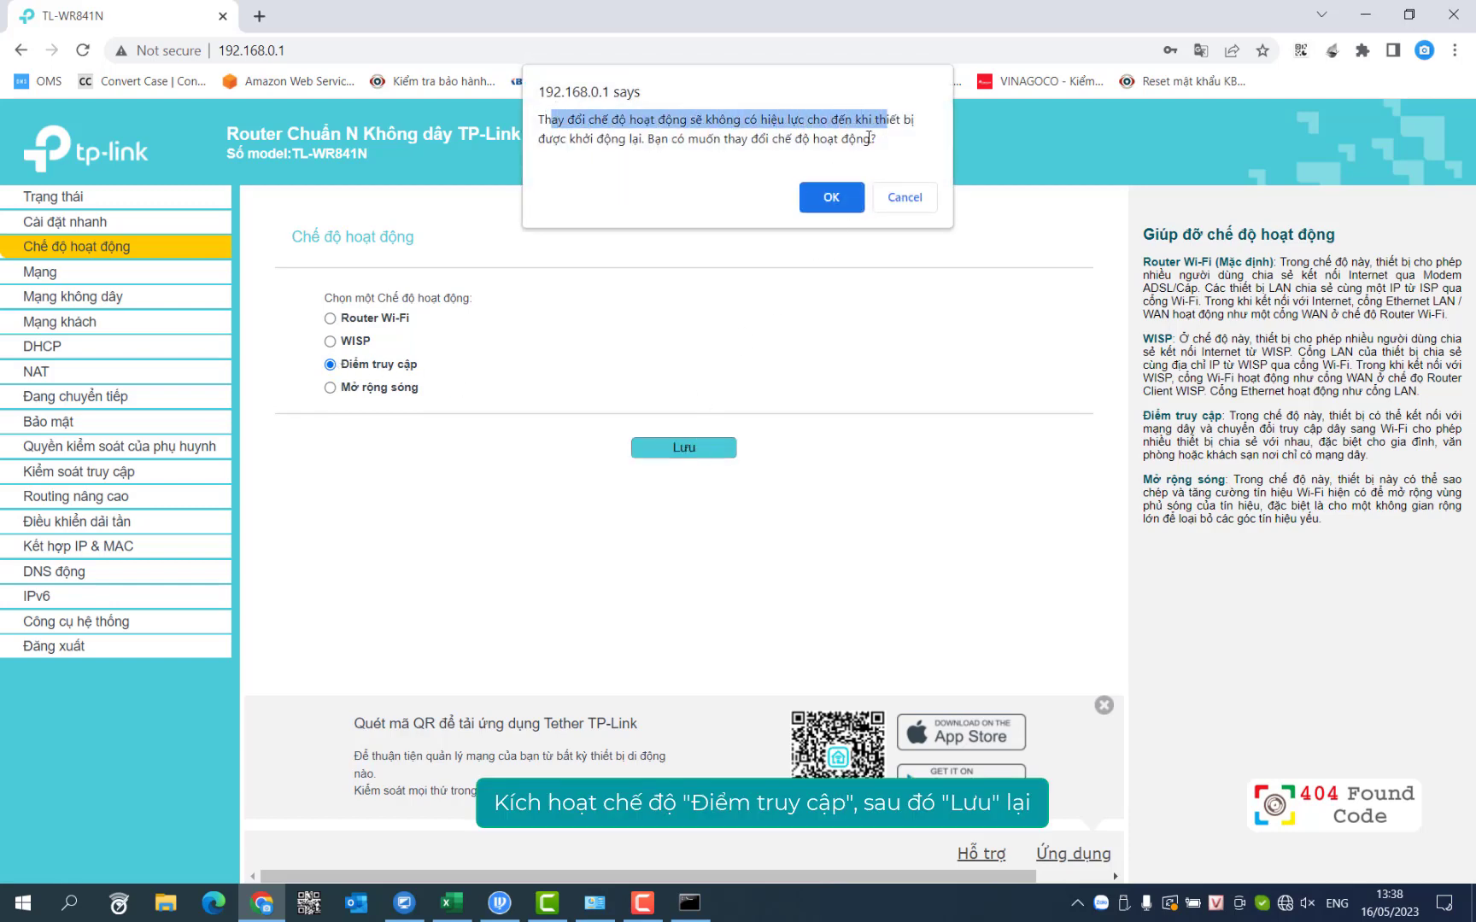
click(825, 196)
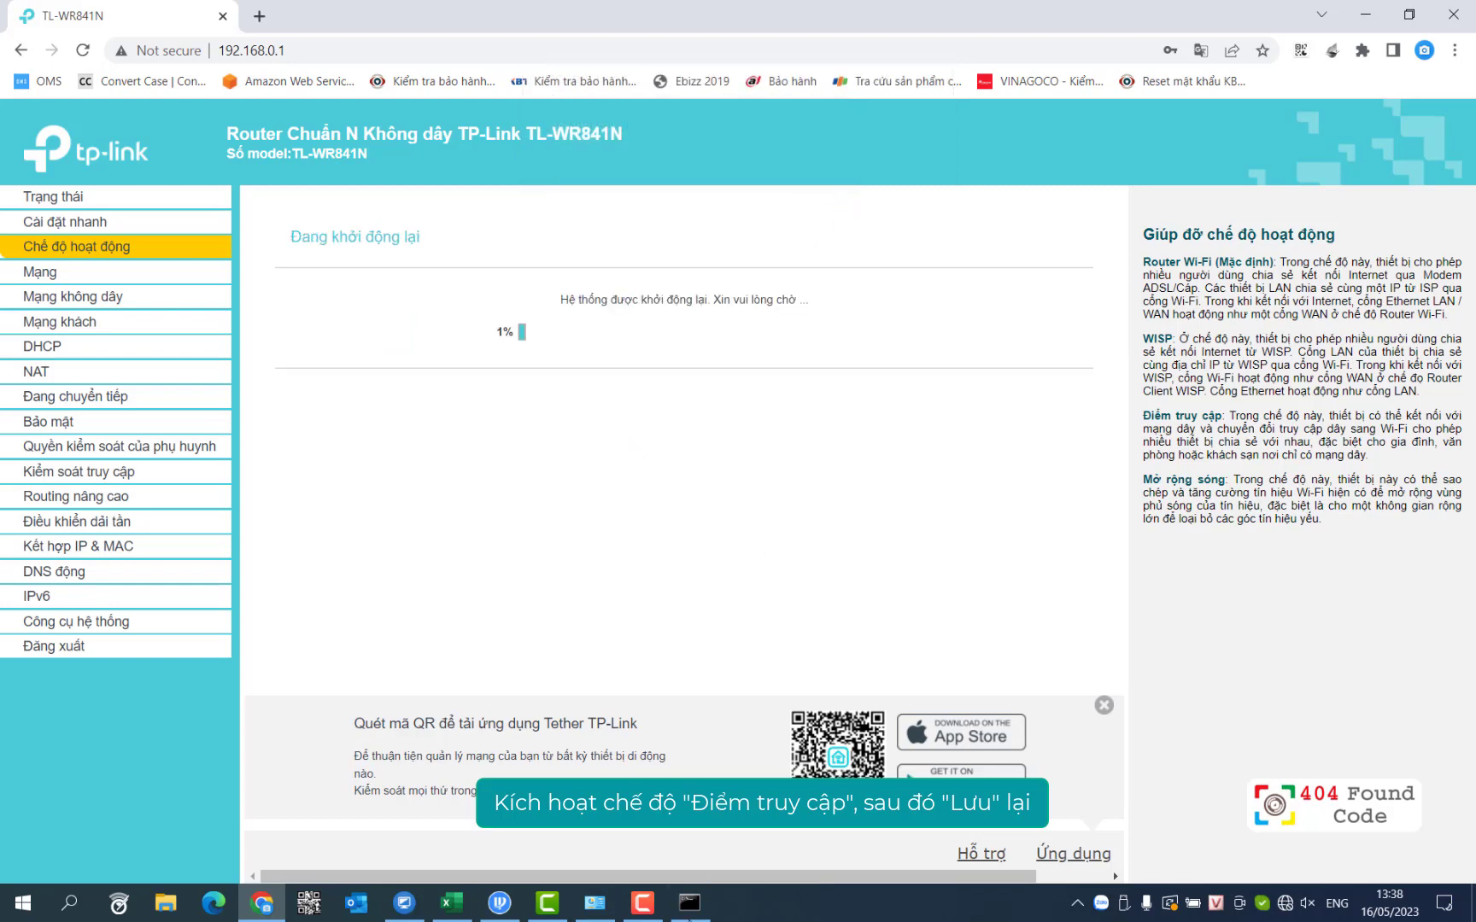
Step: Run a continuous ping to 192.168.0.1 in Command Prompt, then stop it
click(689, 903)
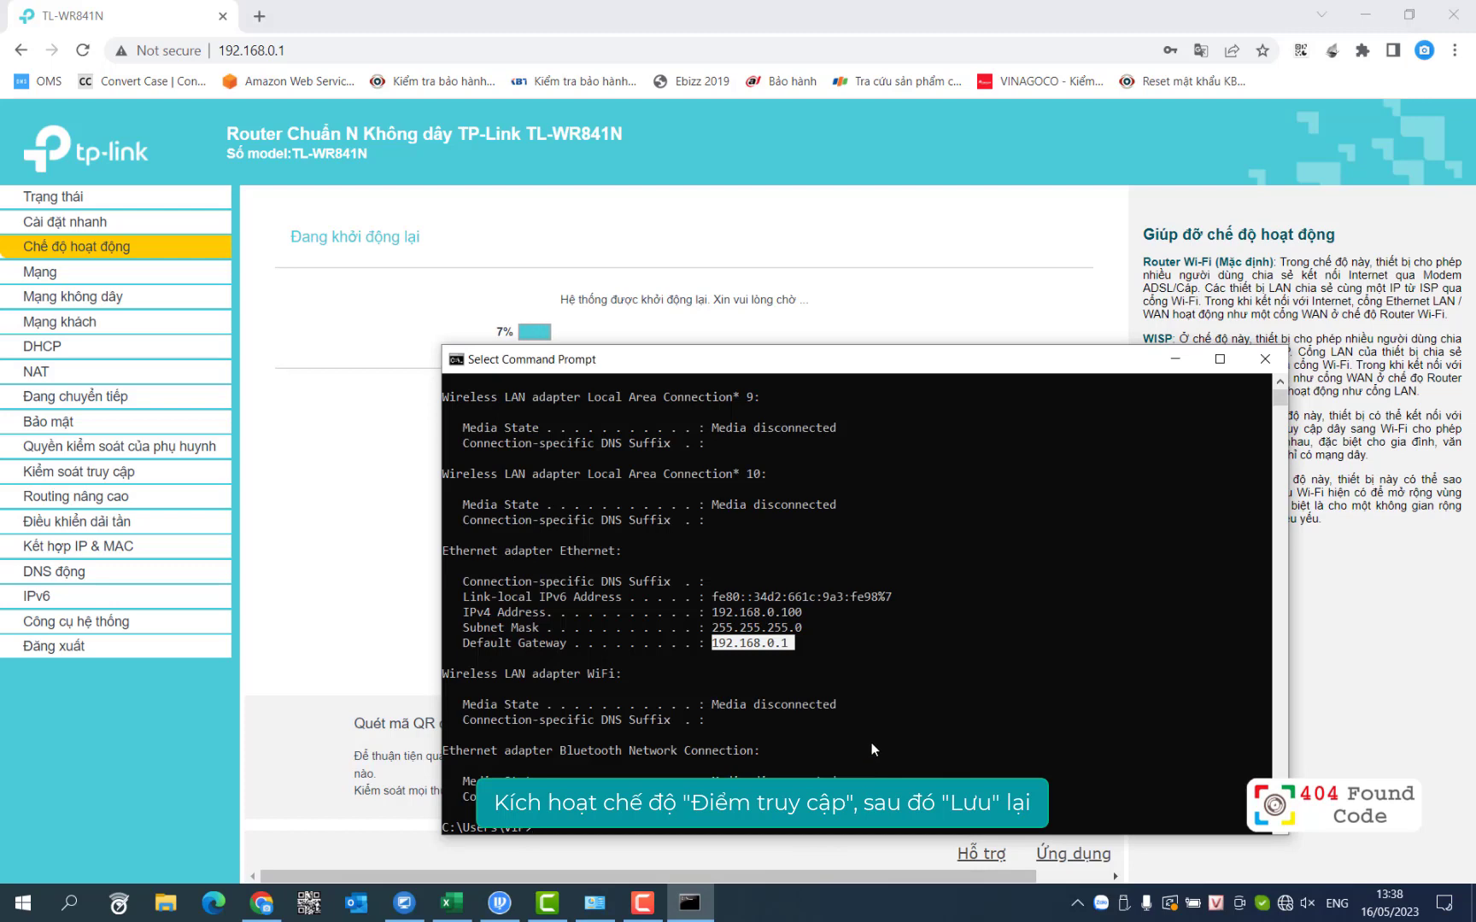
key(ctrl+c)
text(ping )
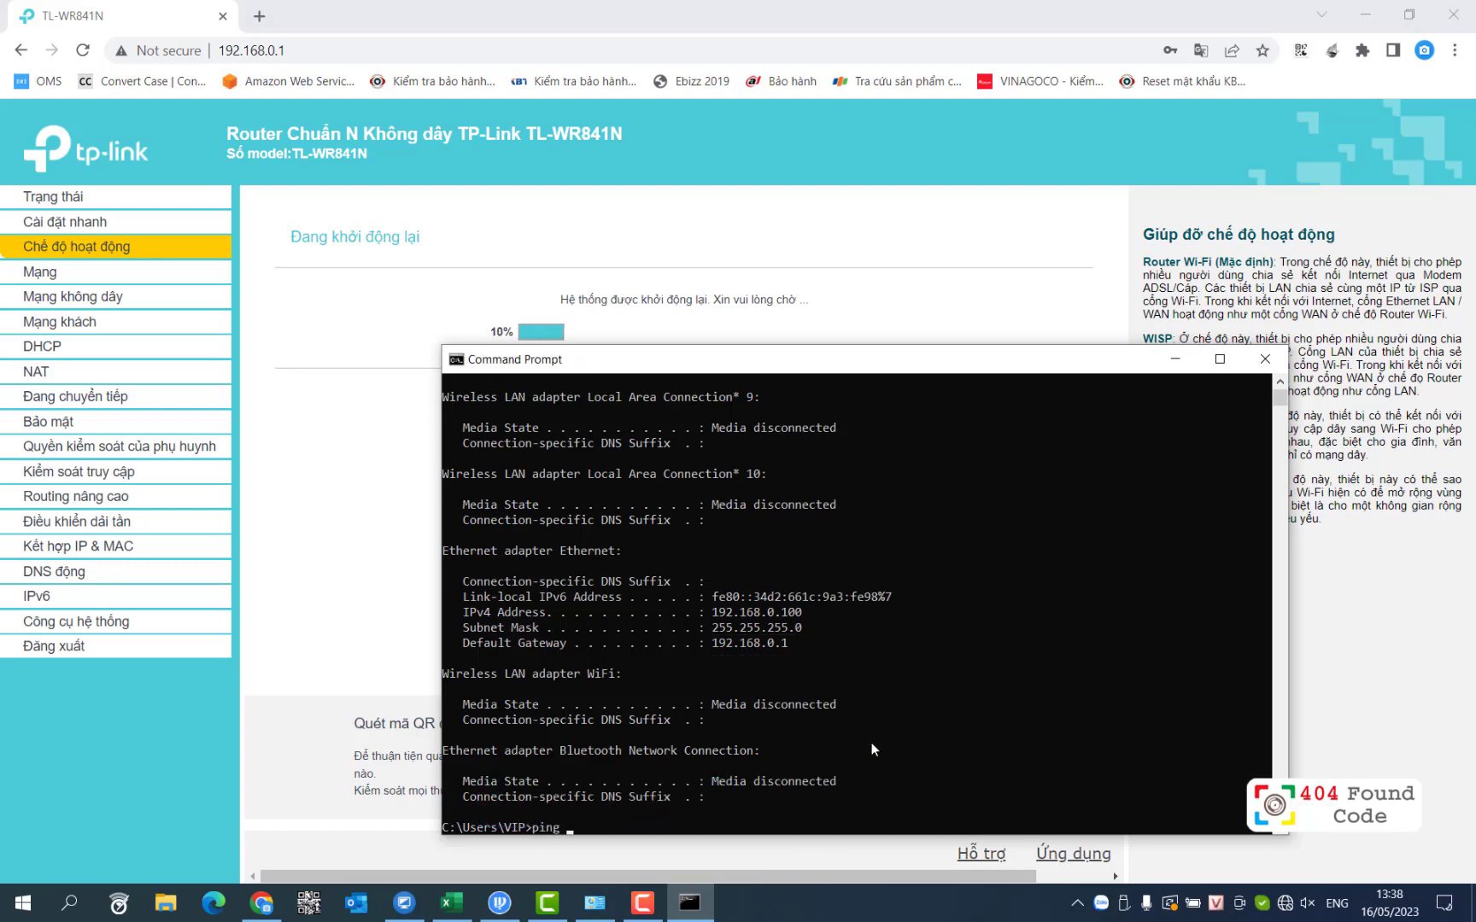
text(192.168.0.1 -t\)
key(BackSpace)
key(Return)
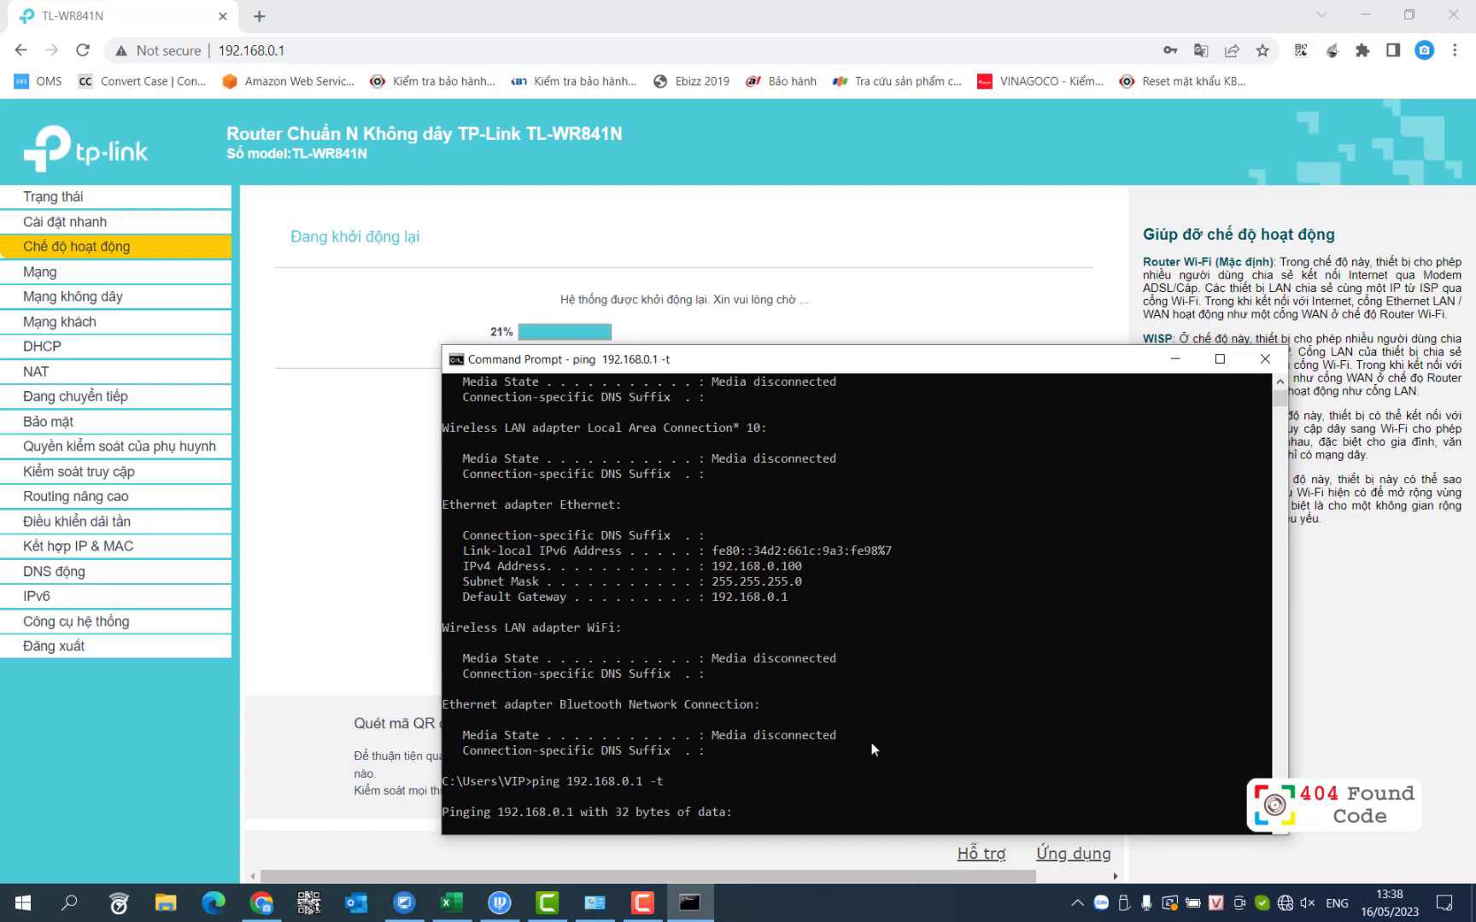
key(ctrl+c)
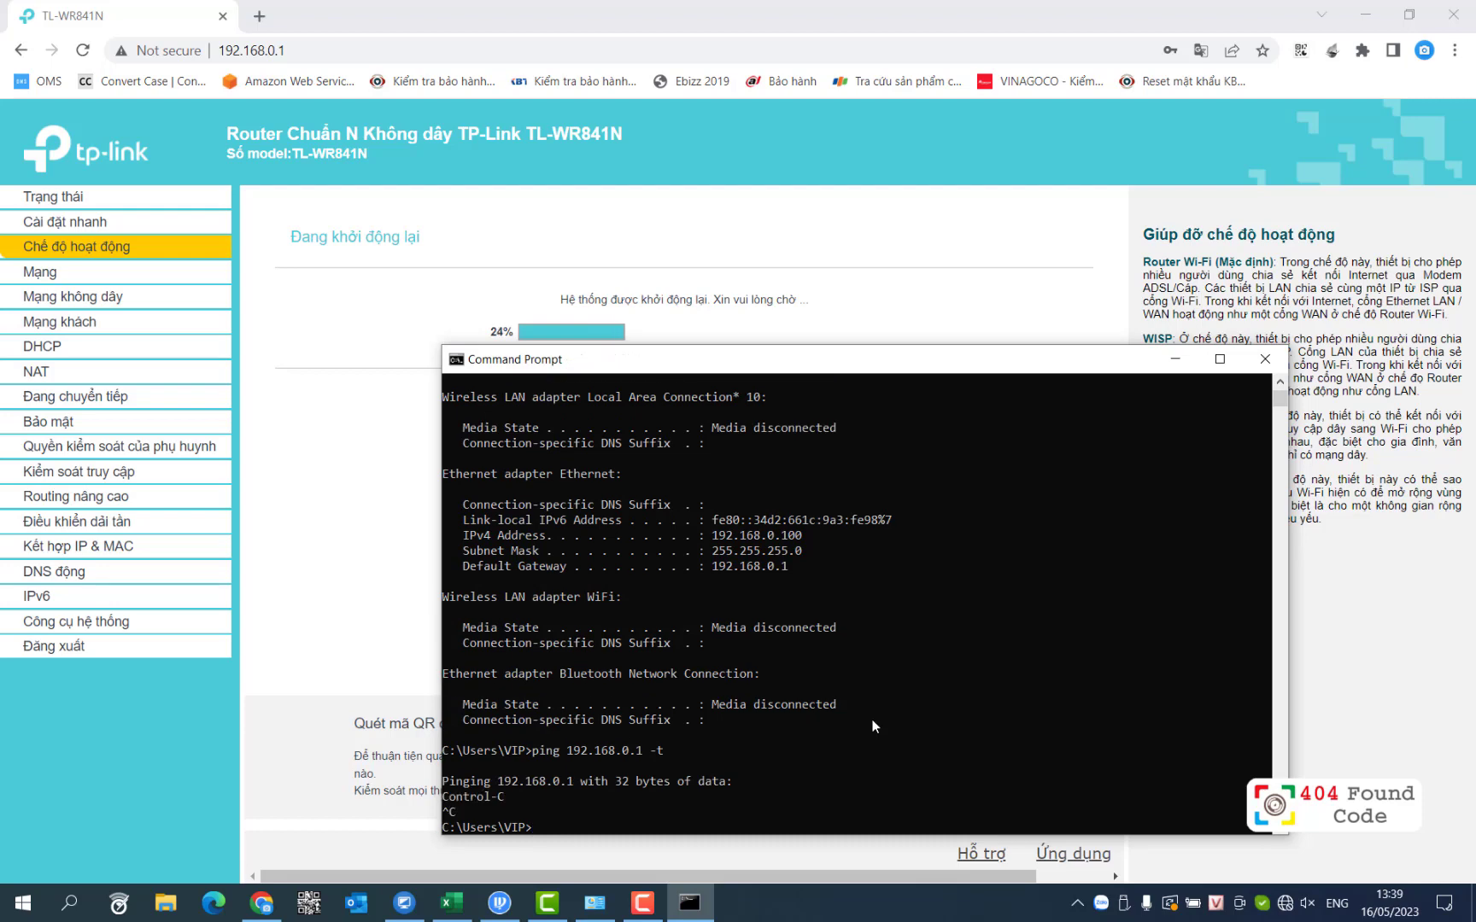
Step: Move the console aside and hide it to watch the router restart
drag(858, 375, 802, 304)
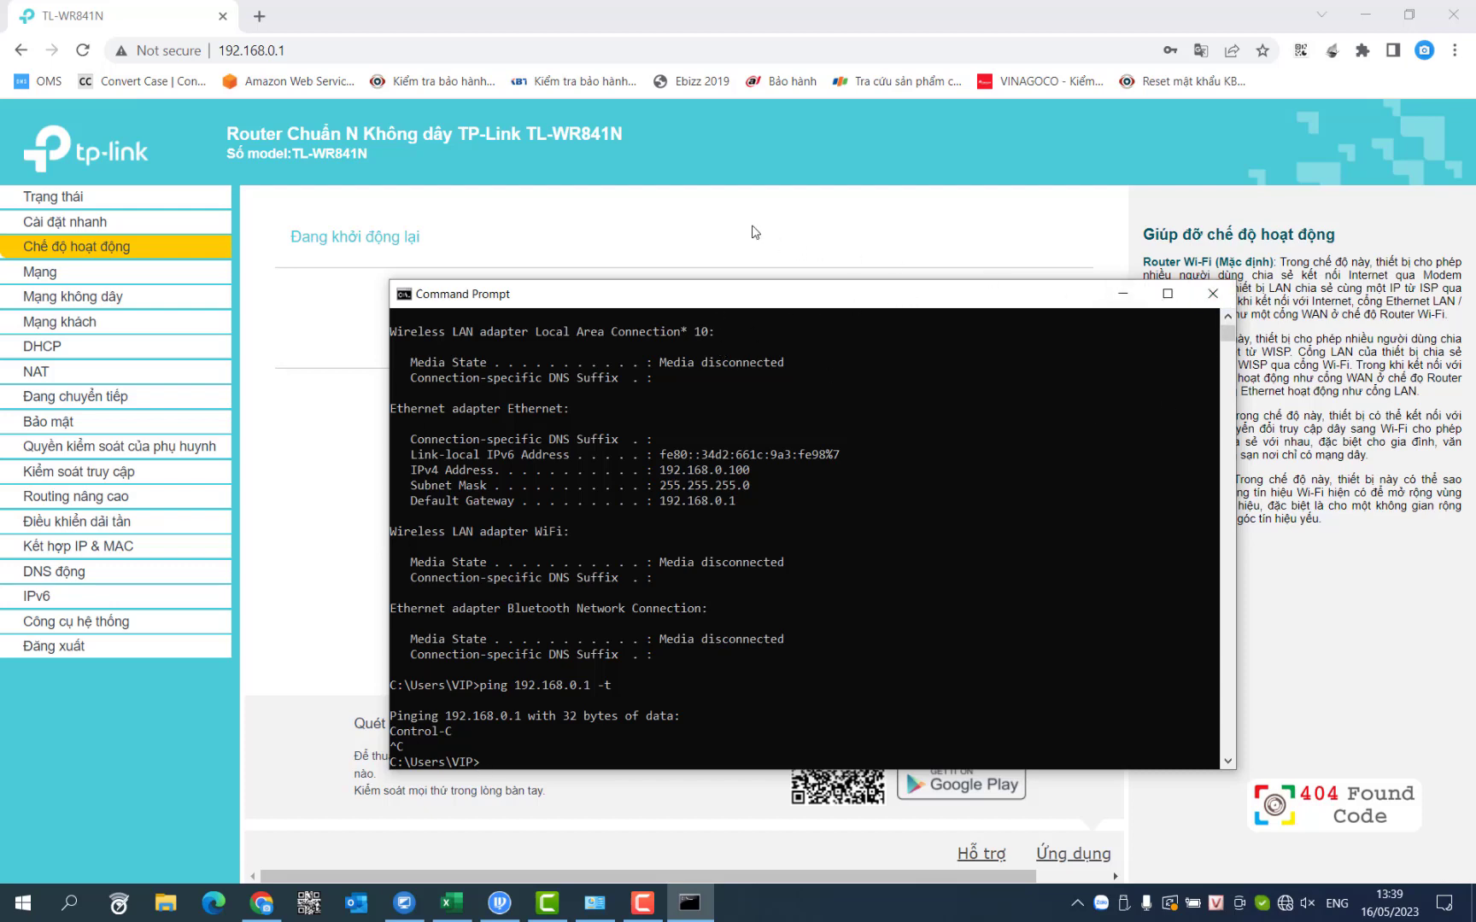
click(755, 232)
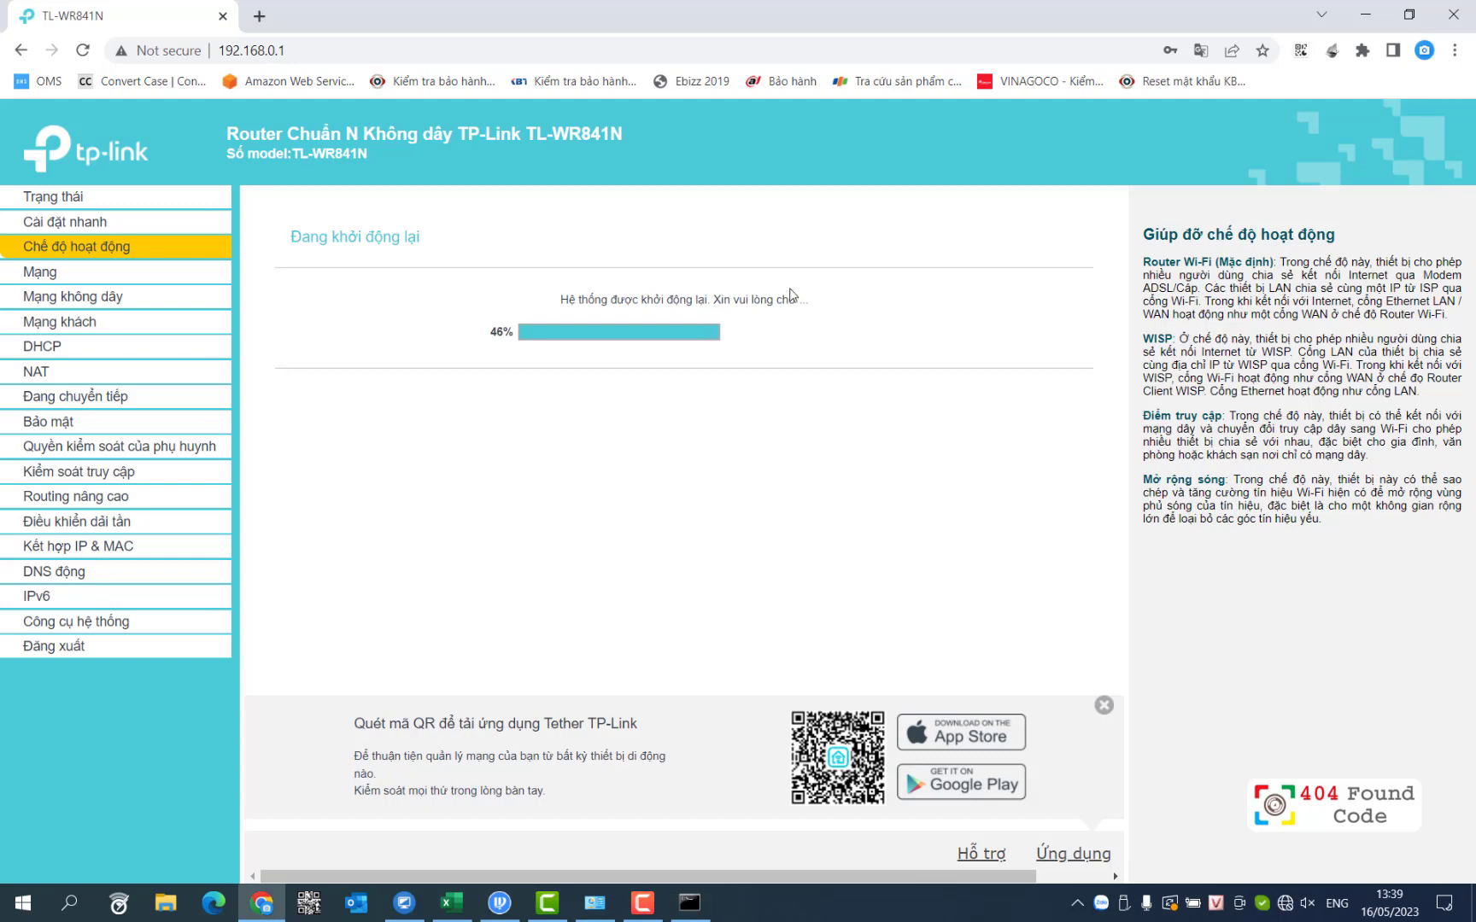
click(700, 913)
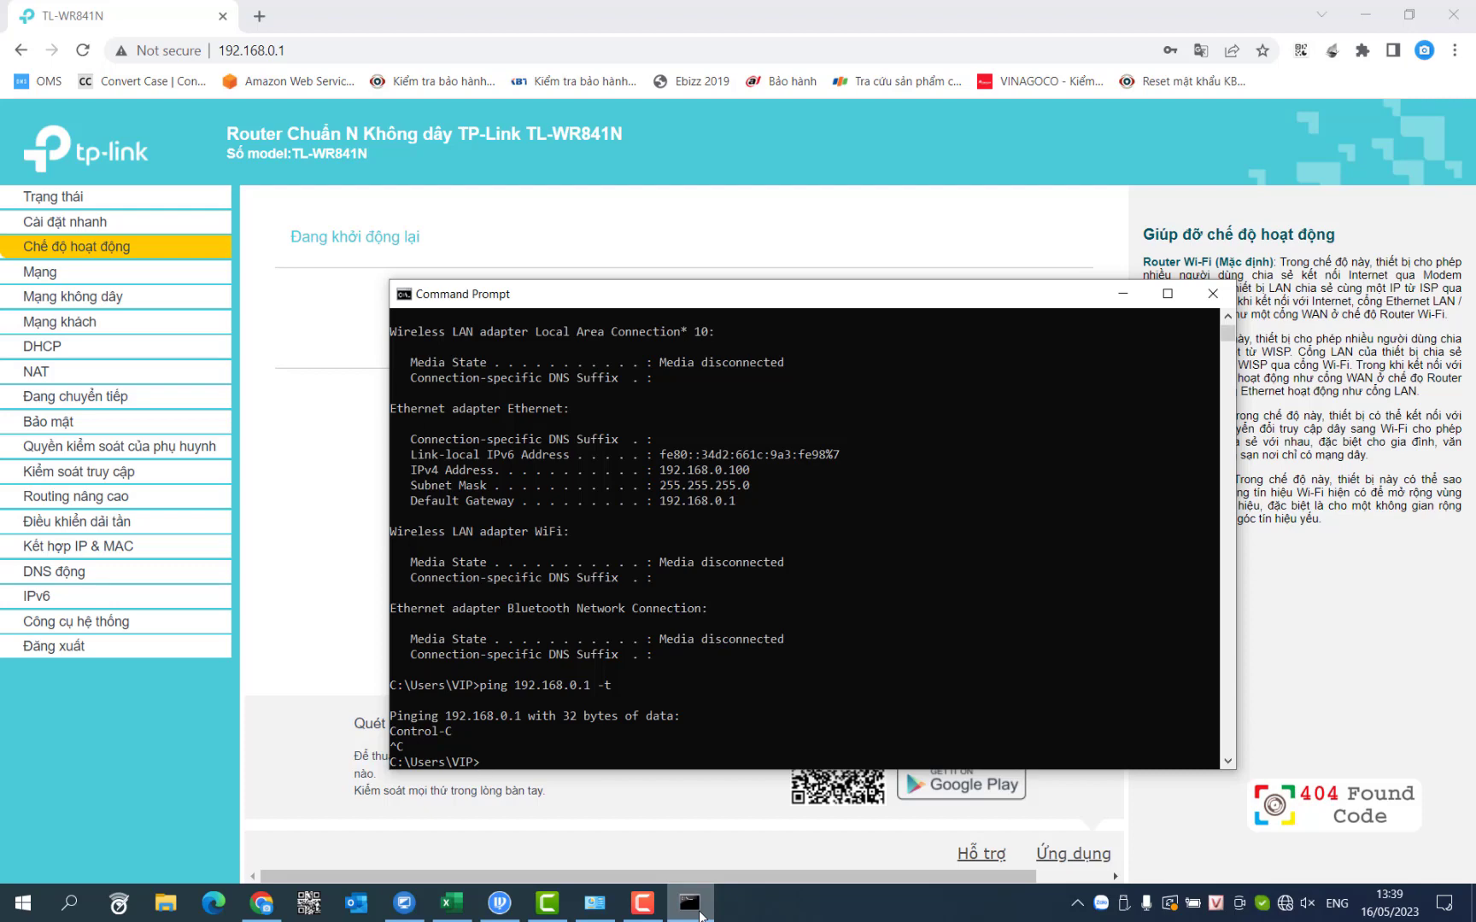
click(699, 914)
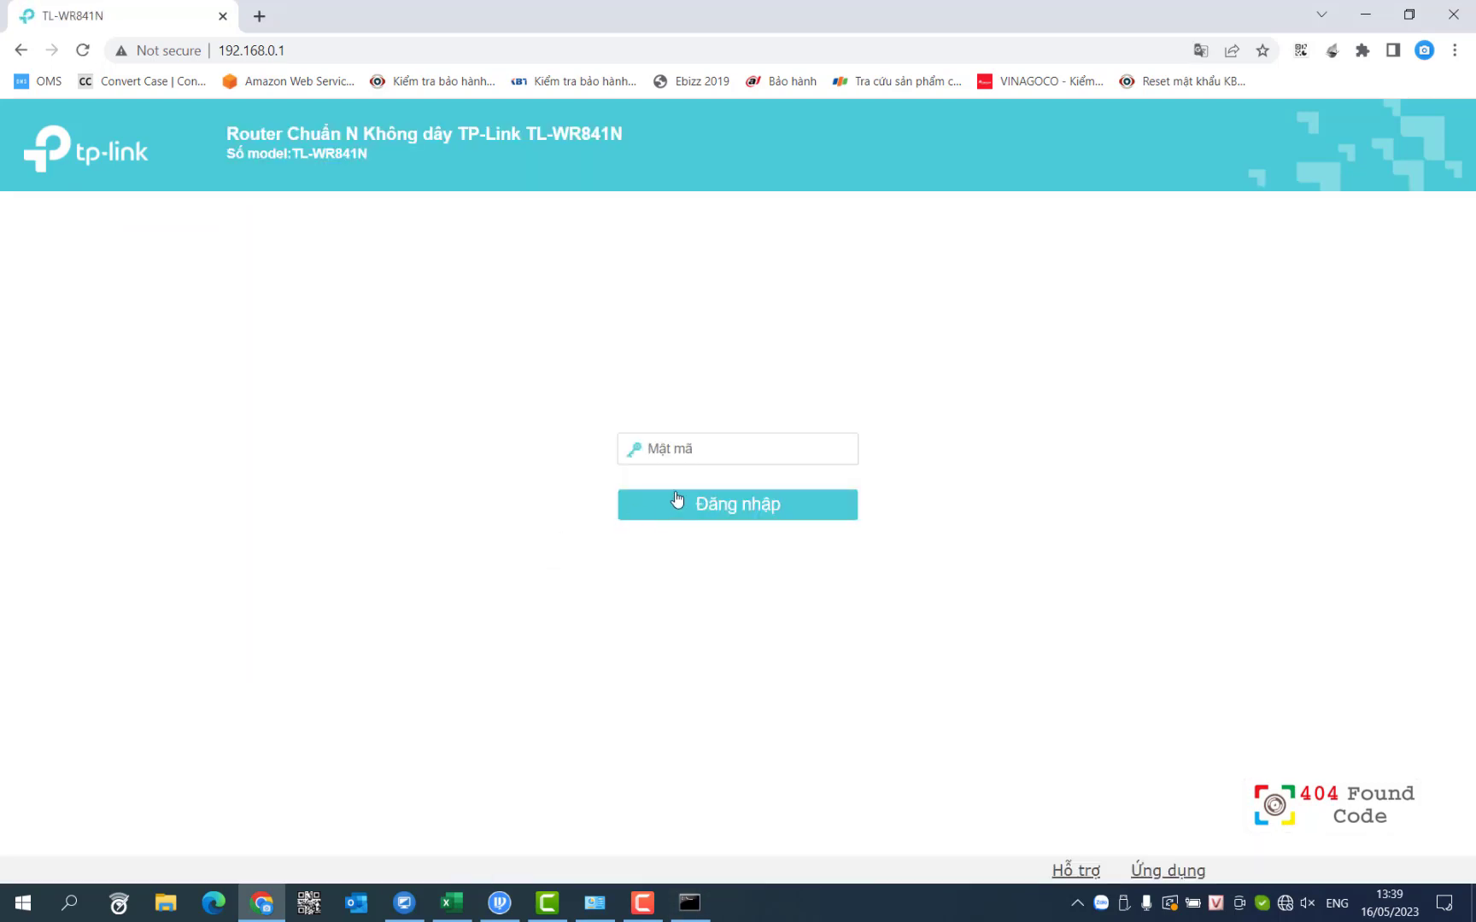
Step: Reload the admin page and log in with the router's login password
click(83, 51)
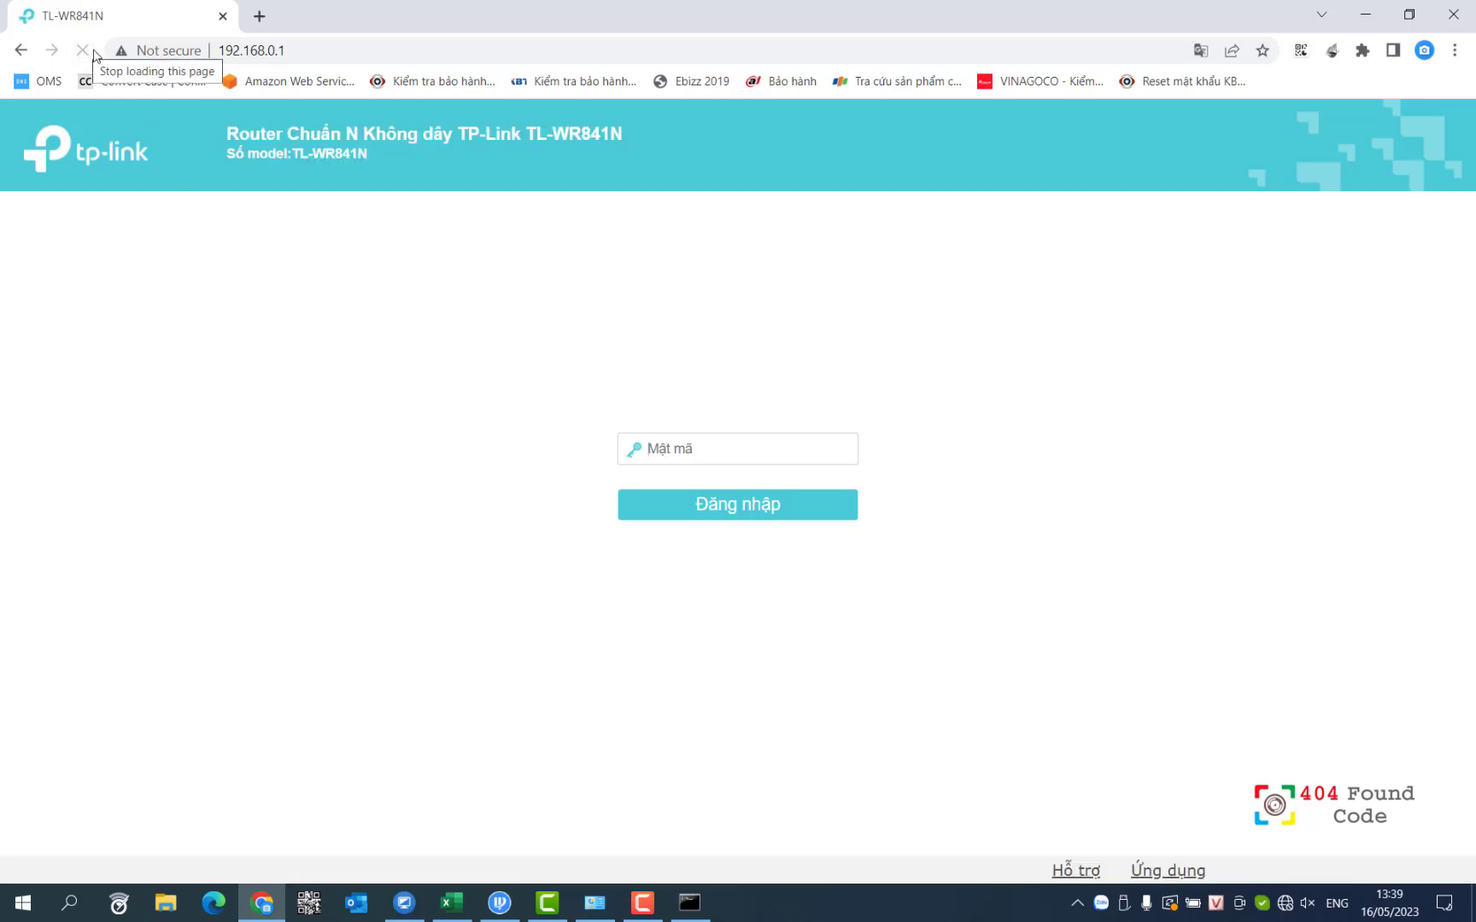
click(665, 448)
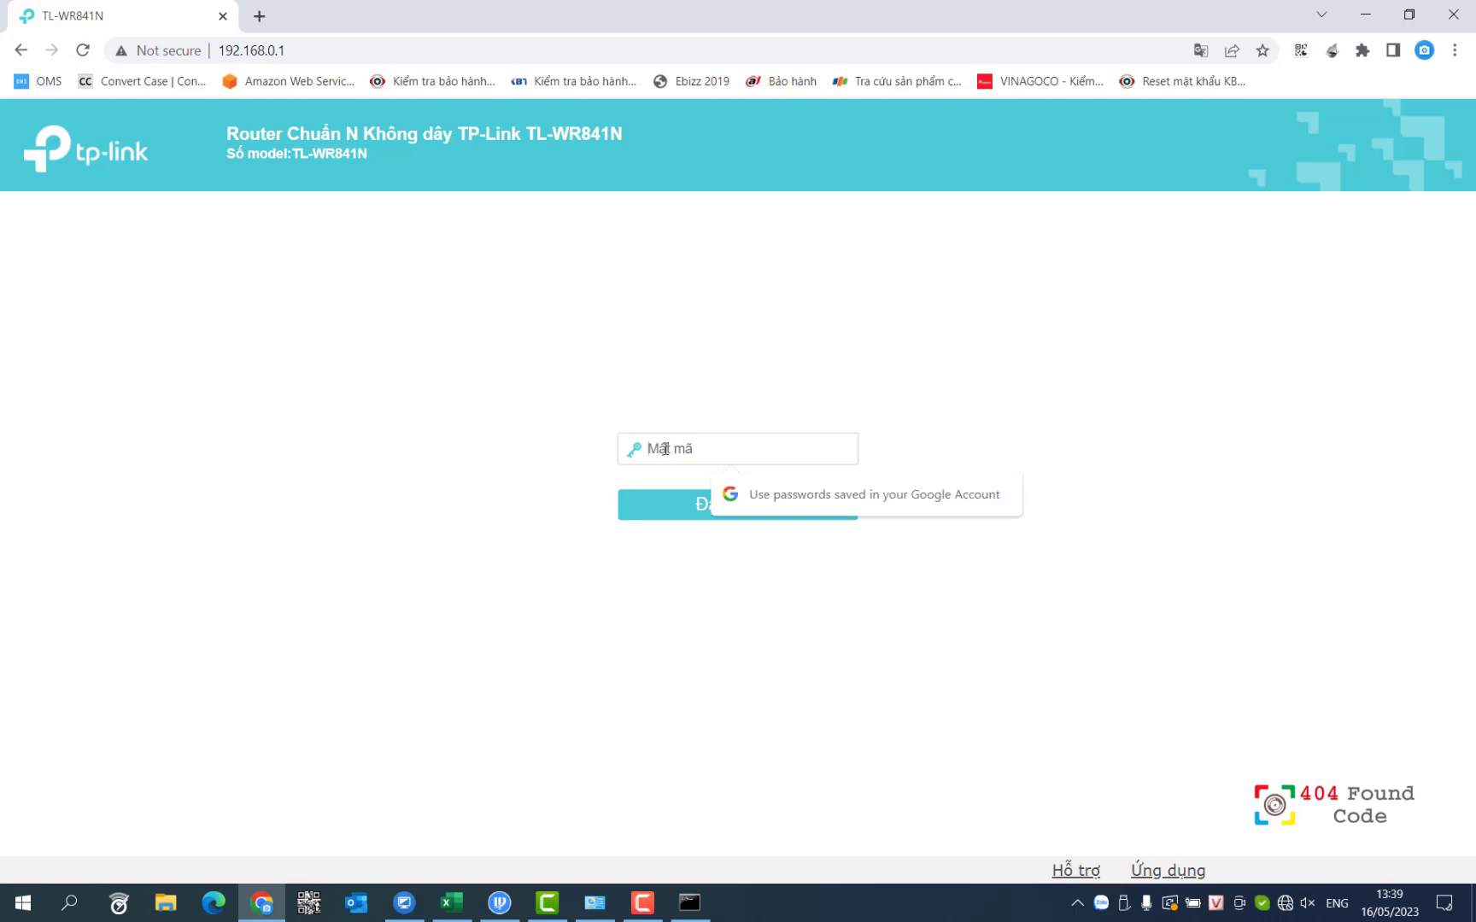
text(ad)
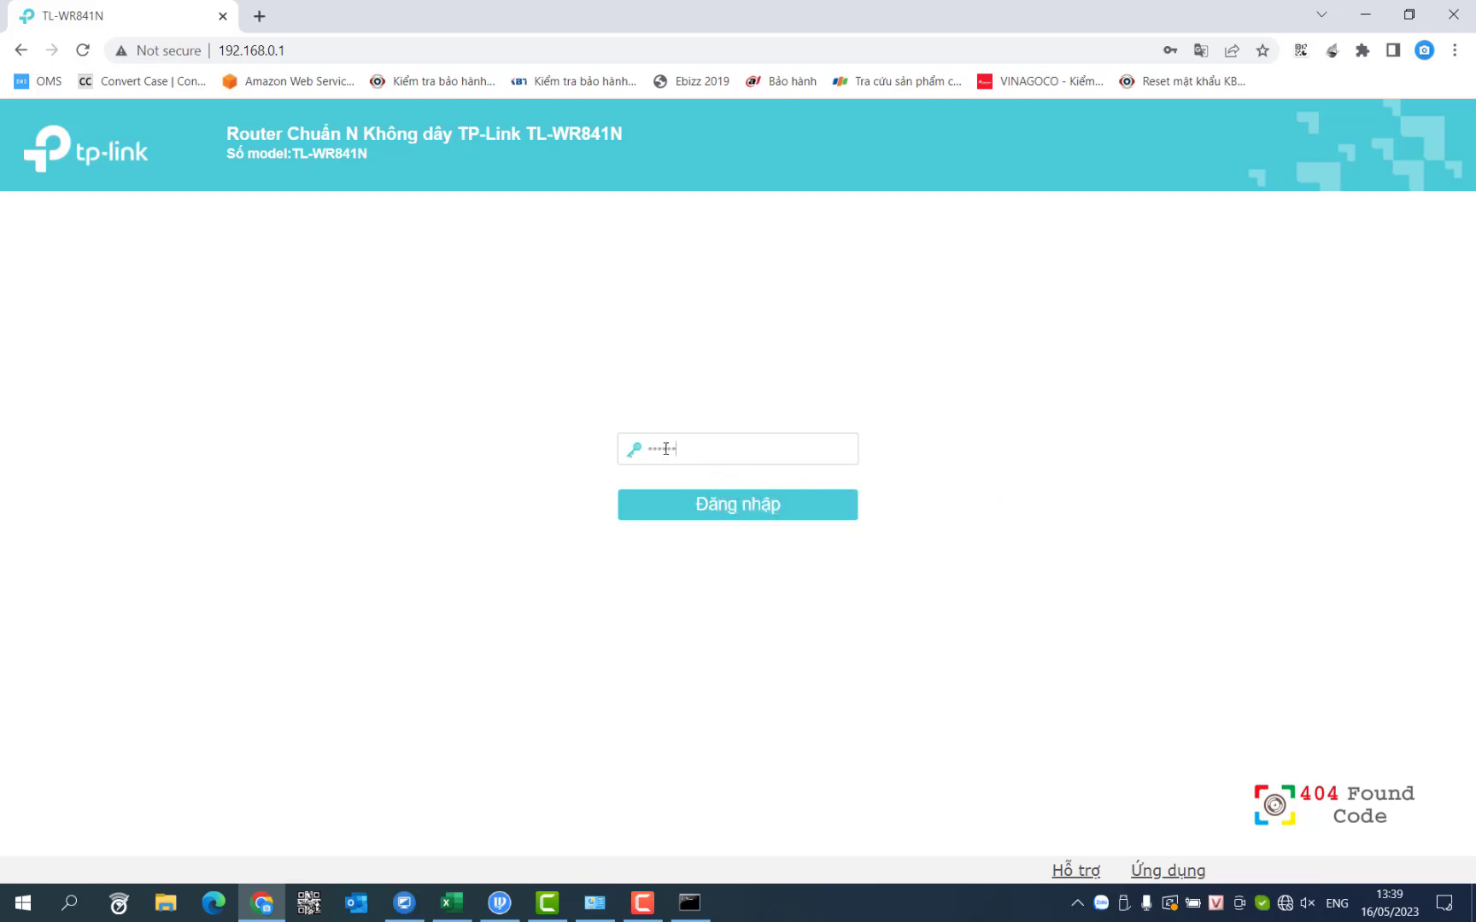
key(Return)
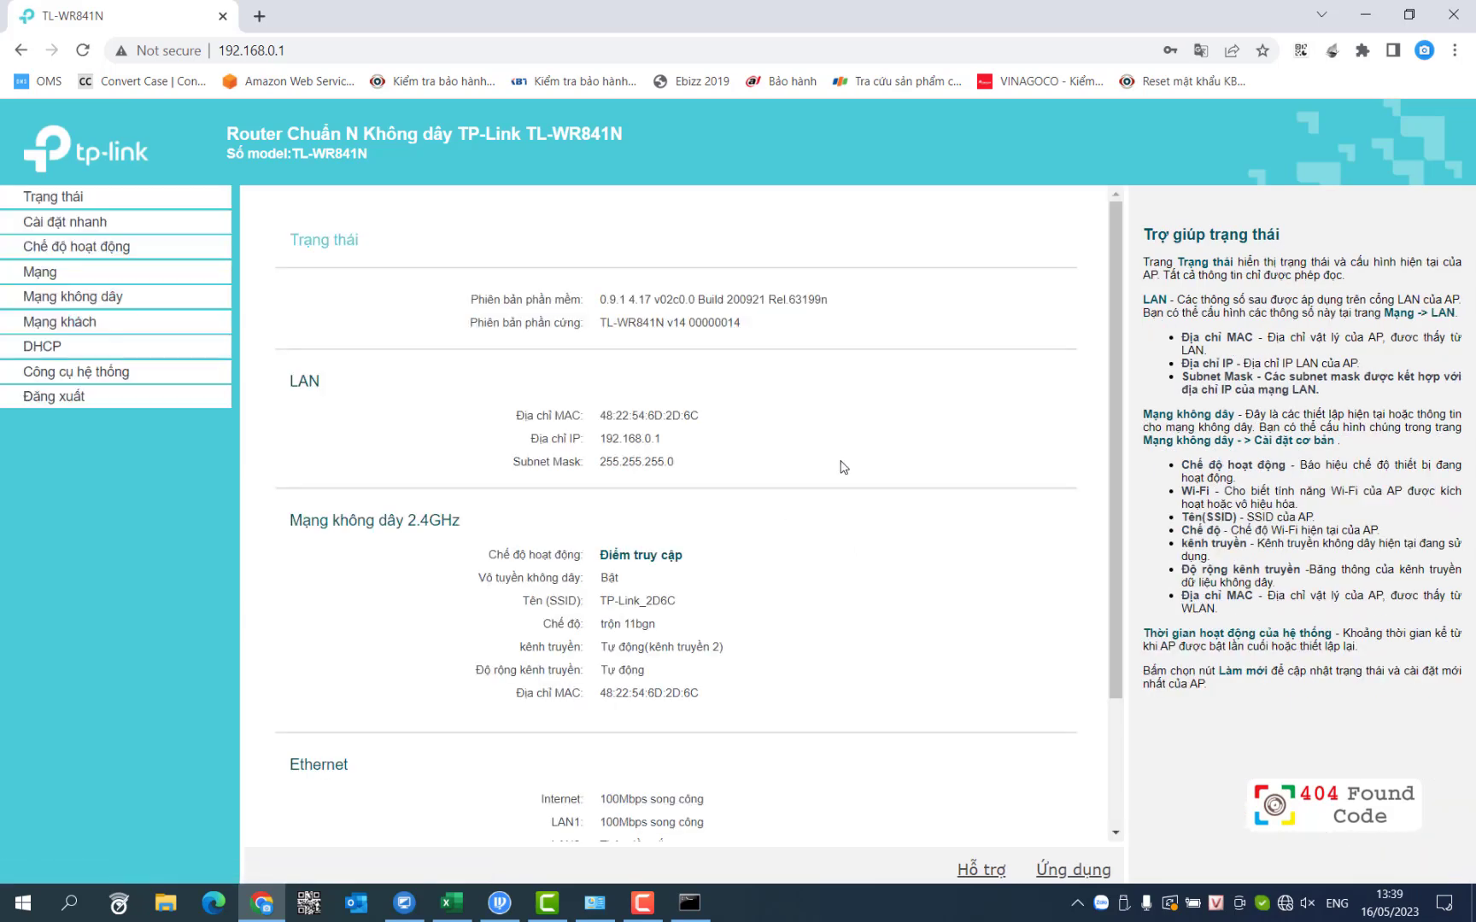
Step: Check the Internet and LAN1 port link speeds on the status page
scroll(844, 468, down, 3)
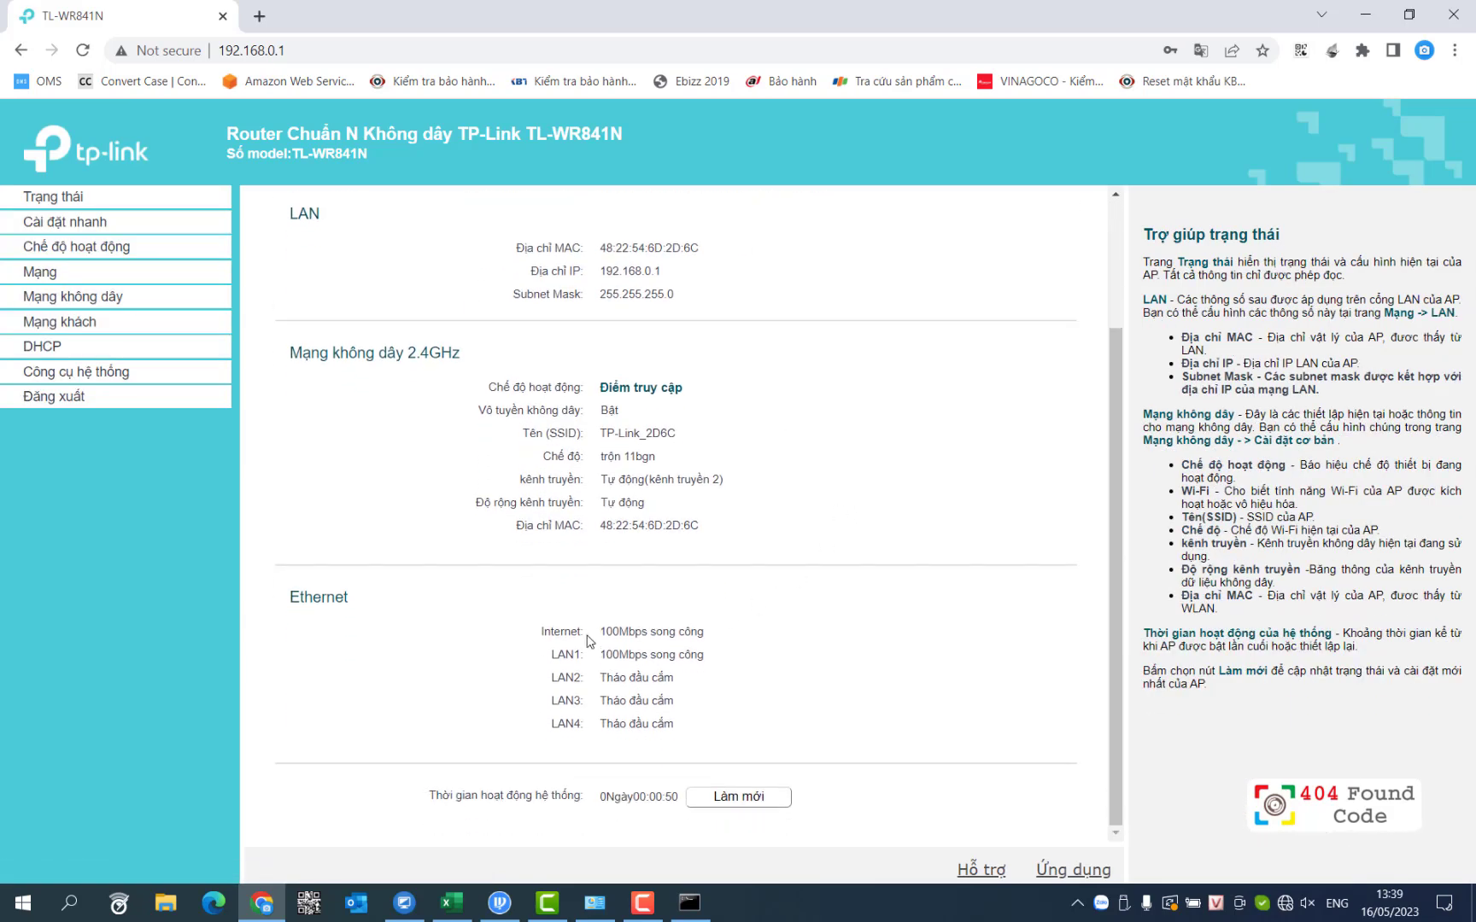
drag(600, 636, 705, 637)
drag(602, 656, 726, 660)
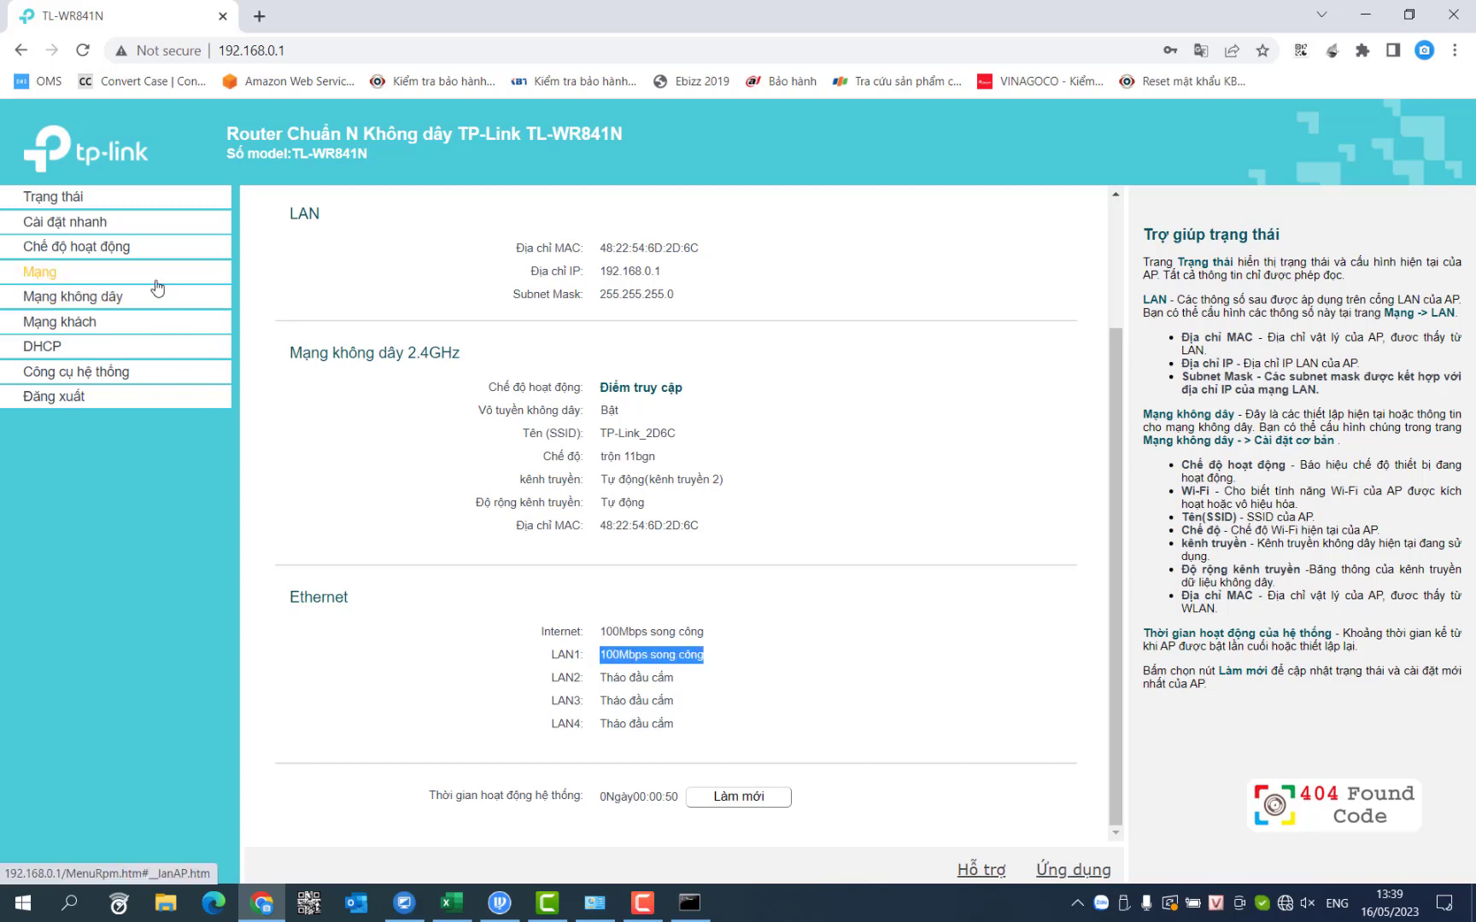
scroll(651, 413, up, 3)
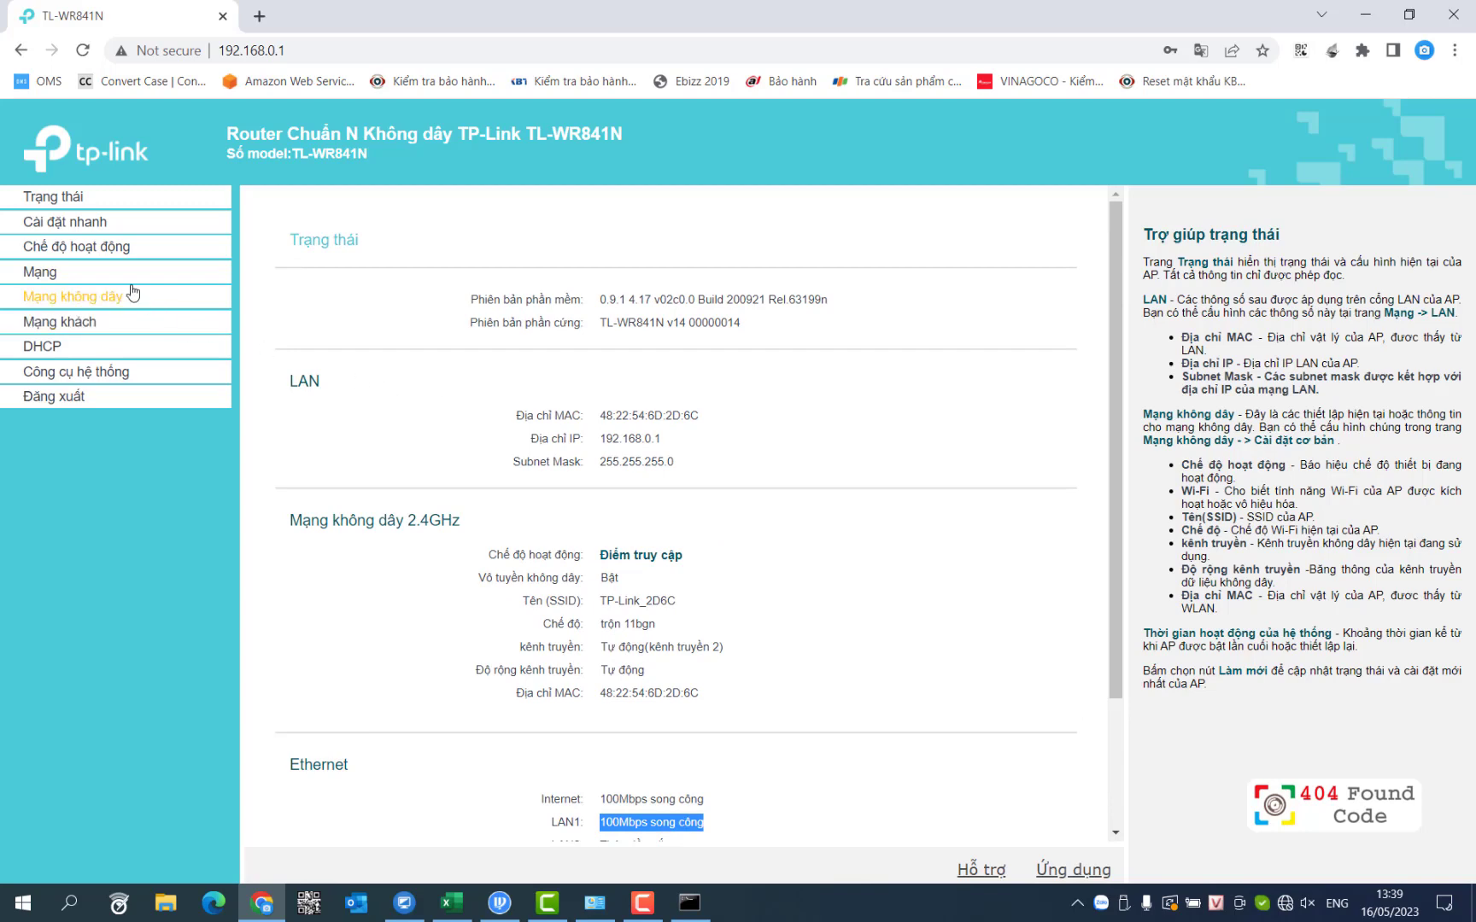
click(90, 223)
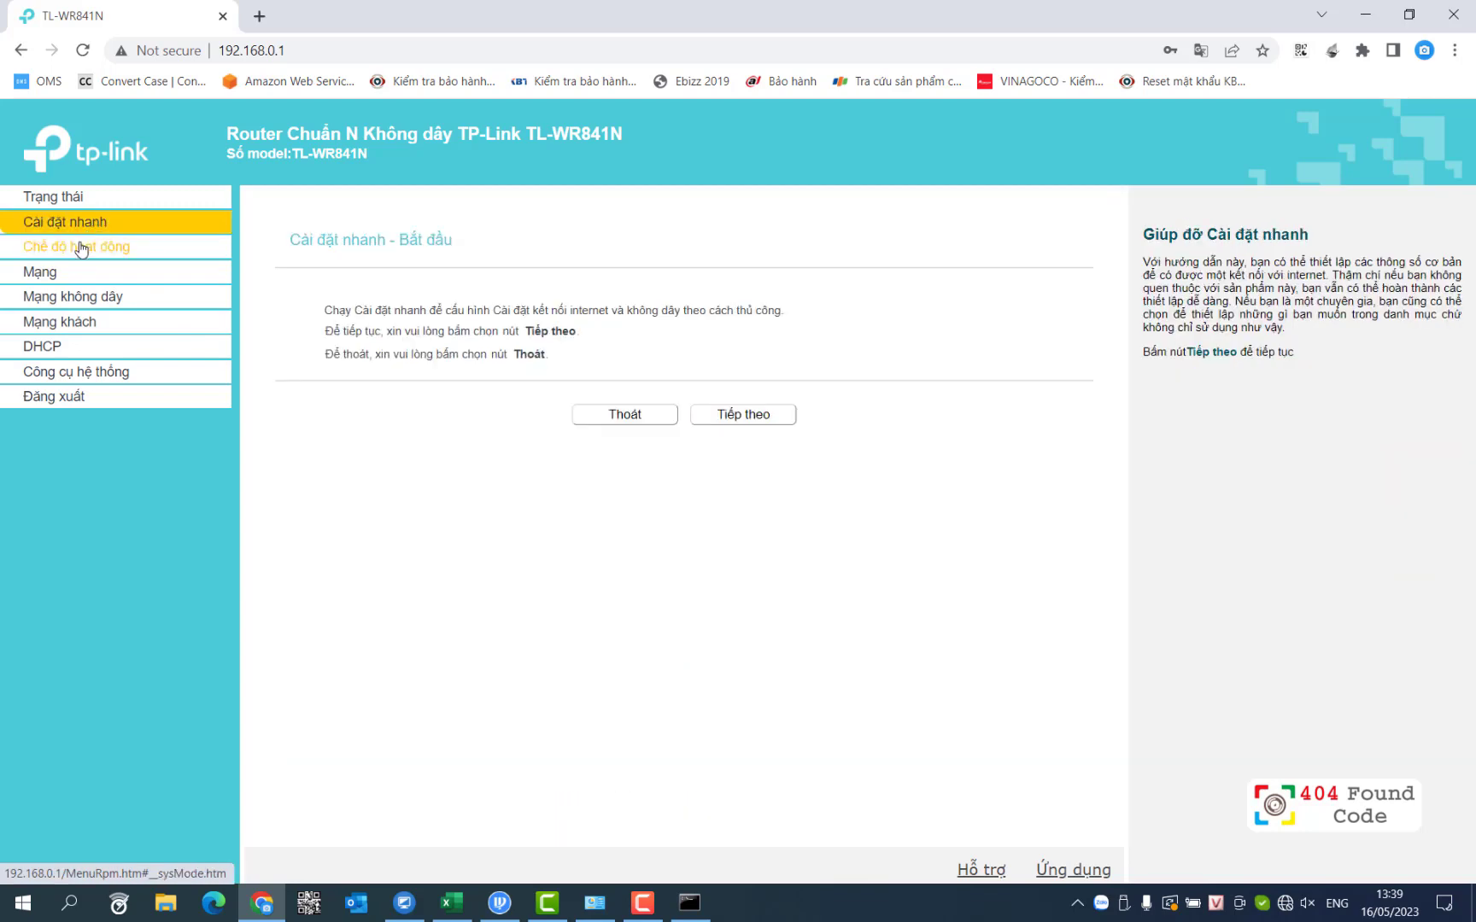
Step: Confirm Access Point mode, review LAN settings (Smart IP DHCP), then view Wireless settings
click(85, 245)
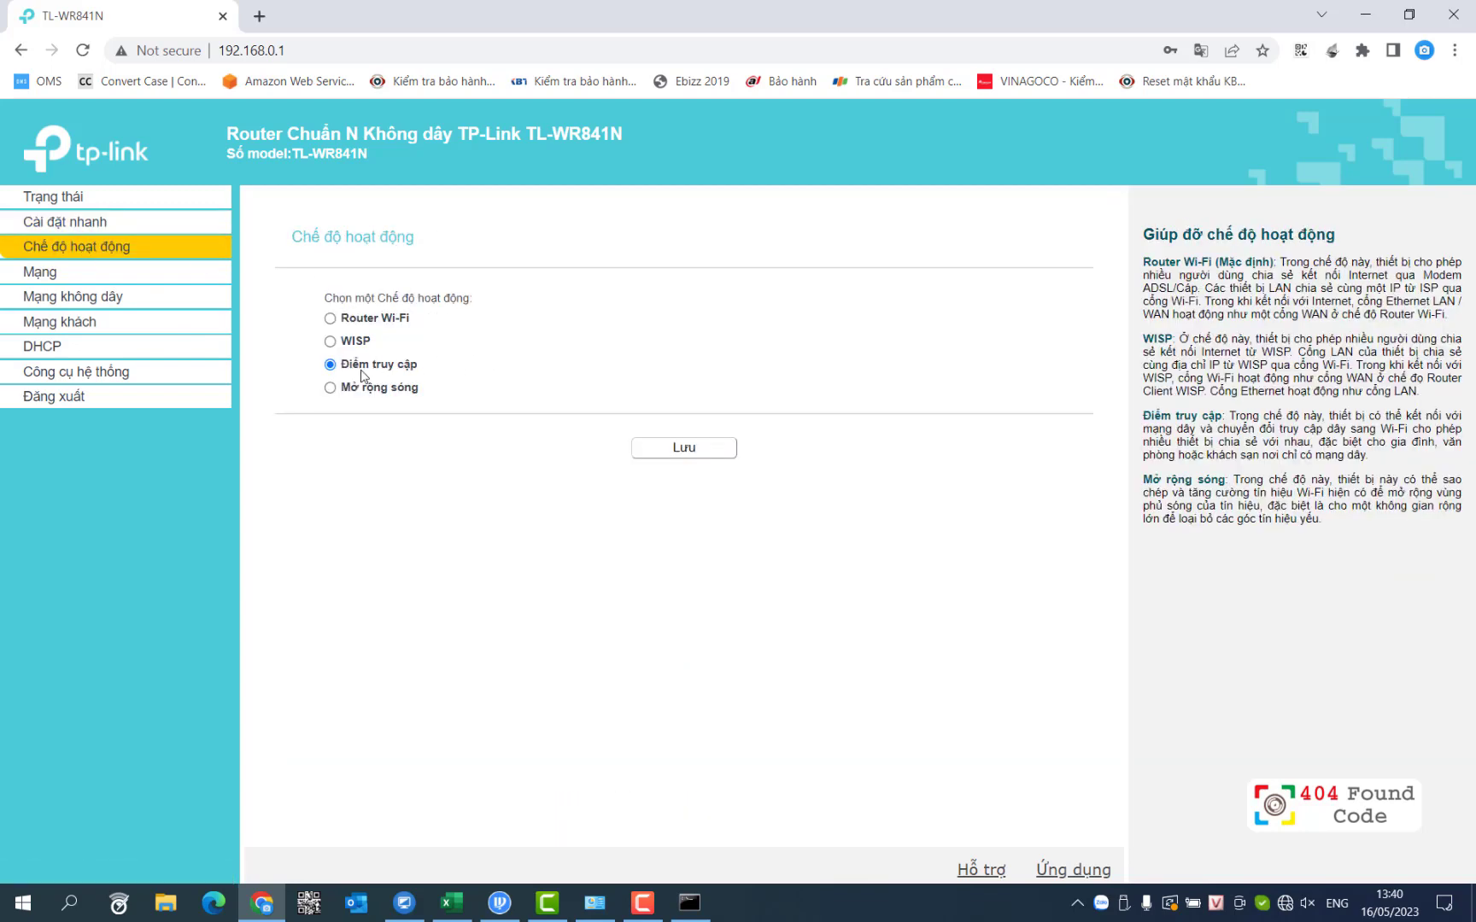
click(59, 273)
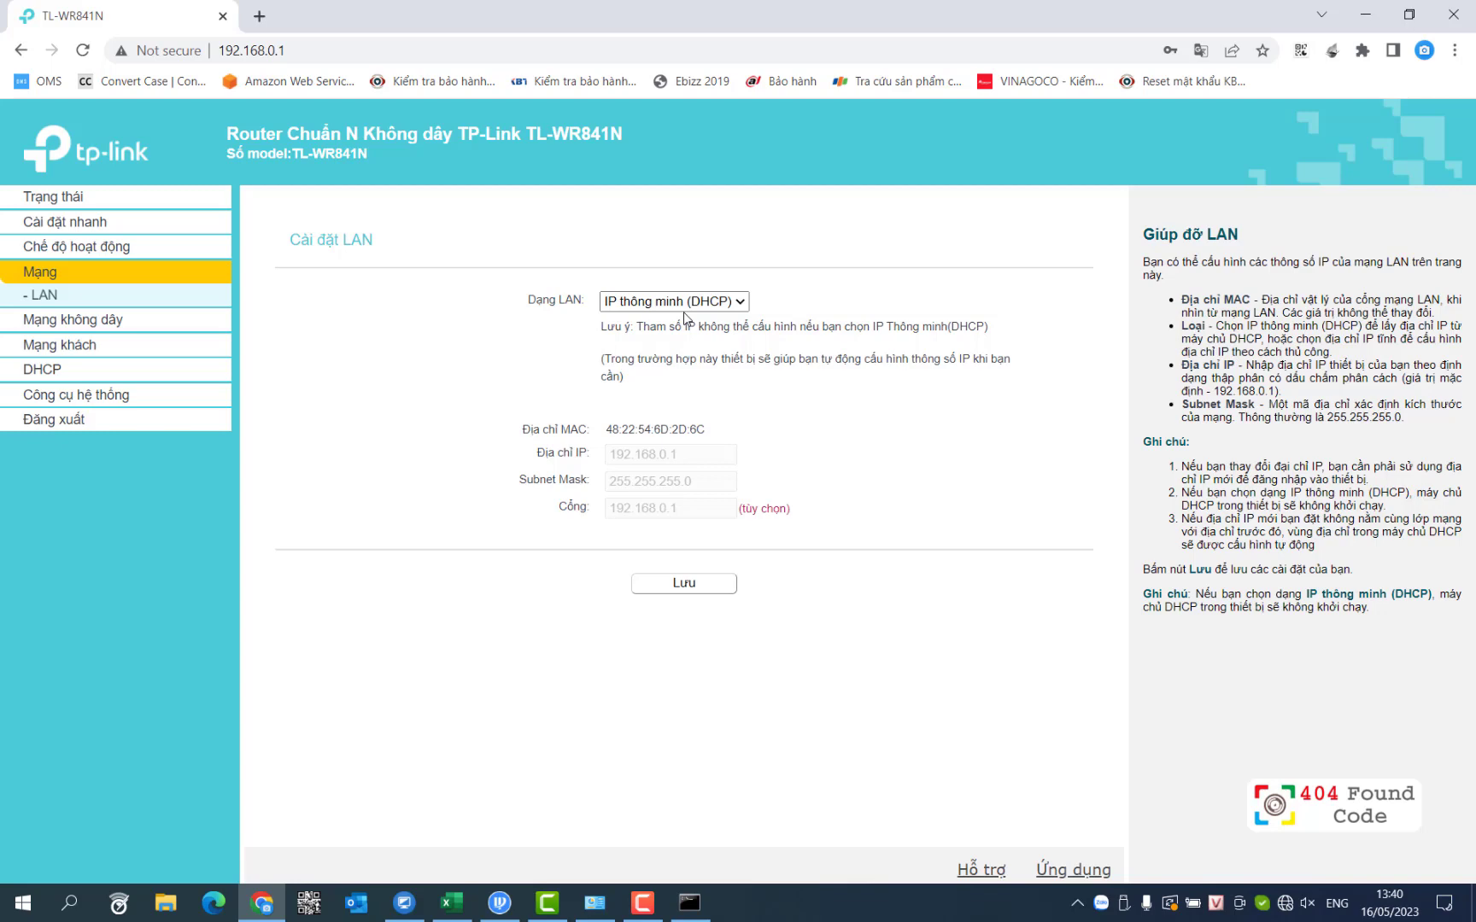
click(73, 319)
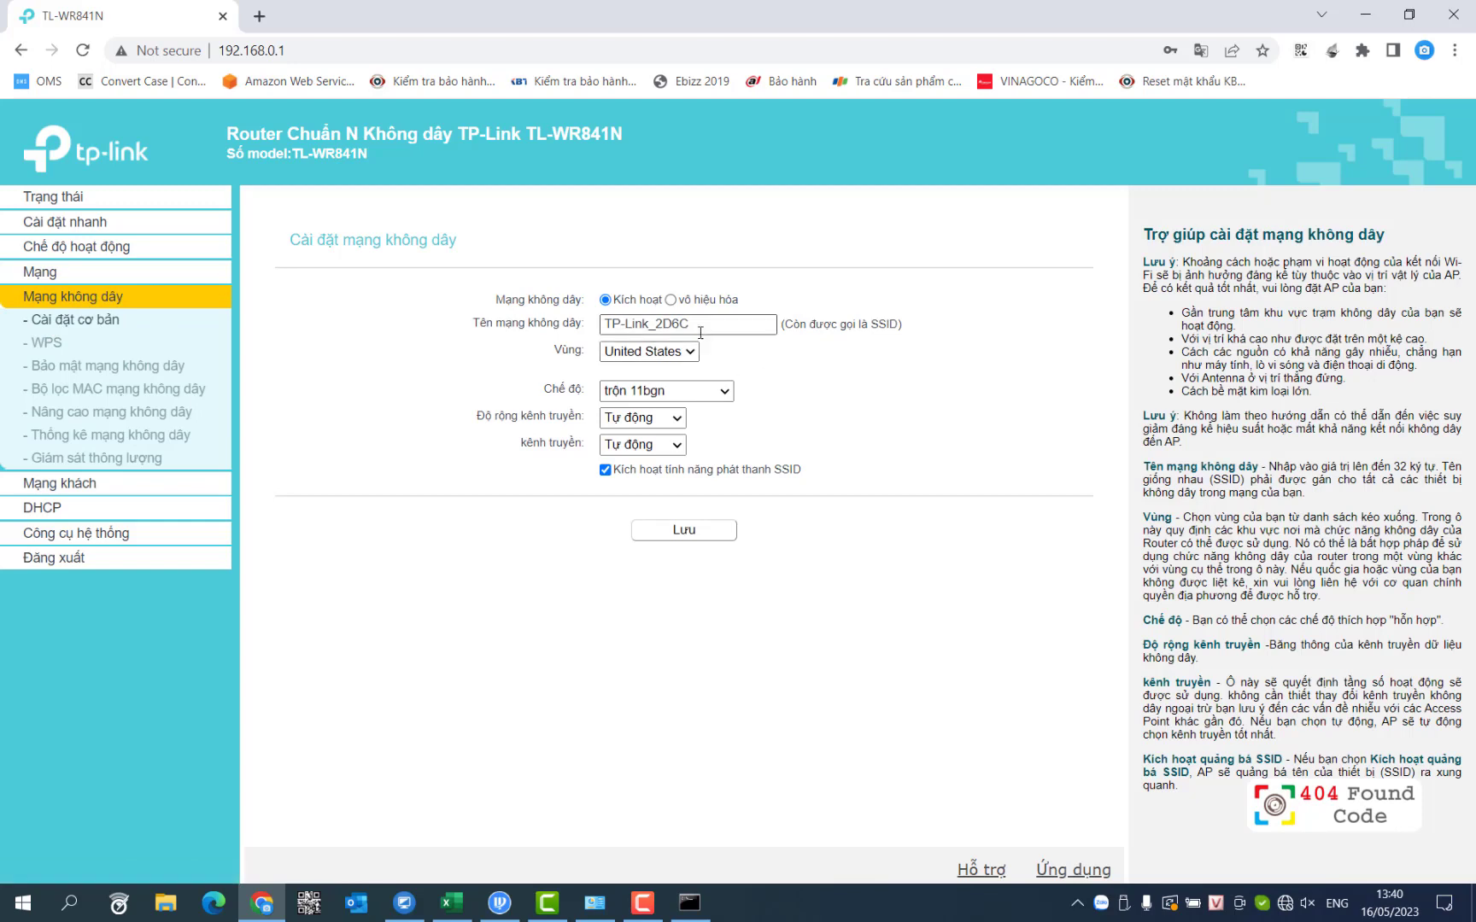
Step: Rename the wireless network from TP-Link_2D6C to TP-Link and save it
drag(701, 332, 651, 325)
key(BackSpace)
click(679, 529)
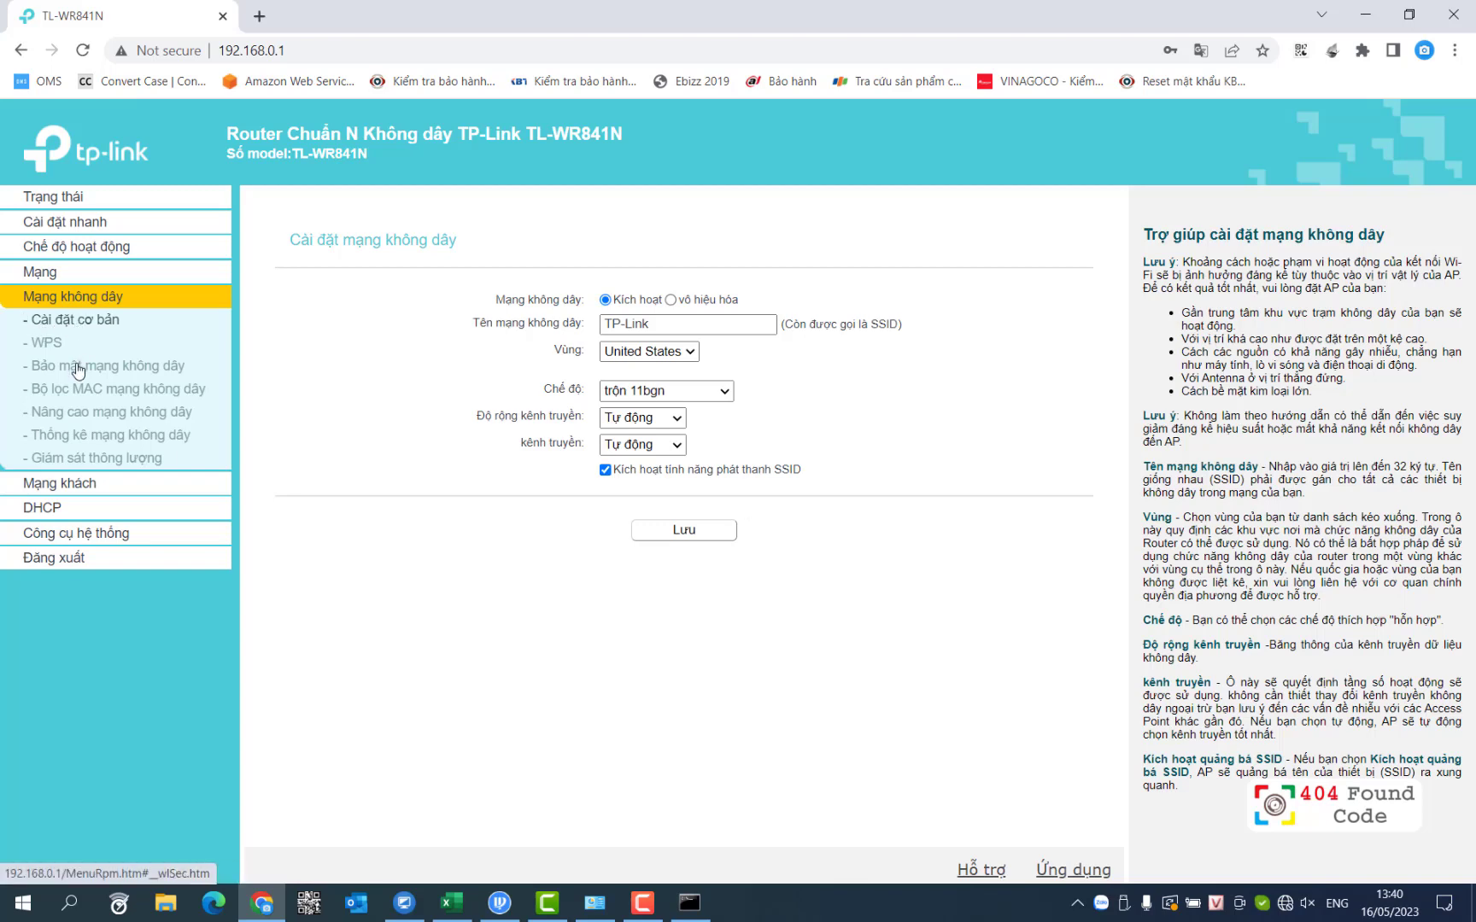
click(78, 367)
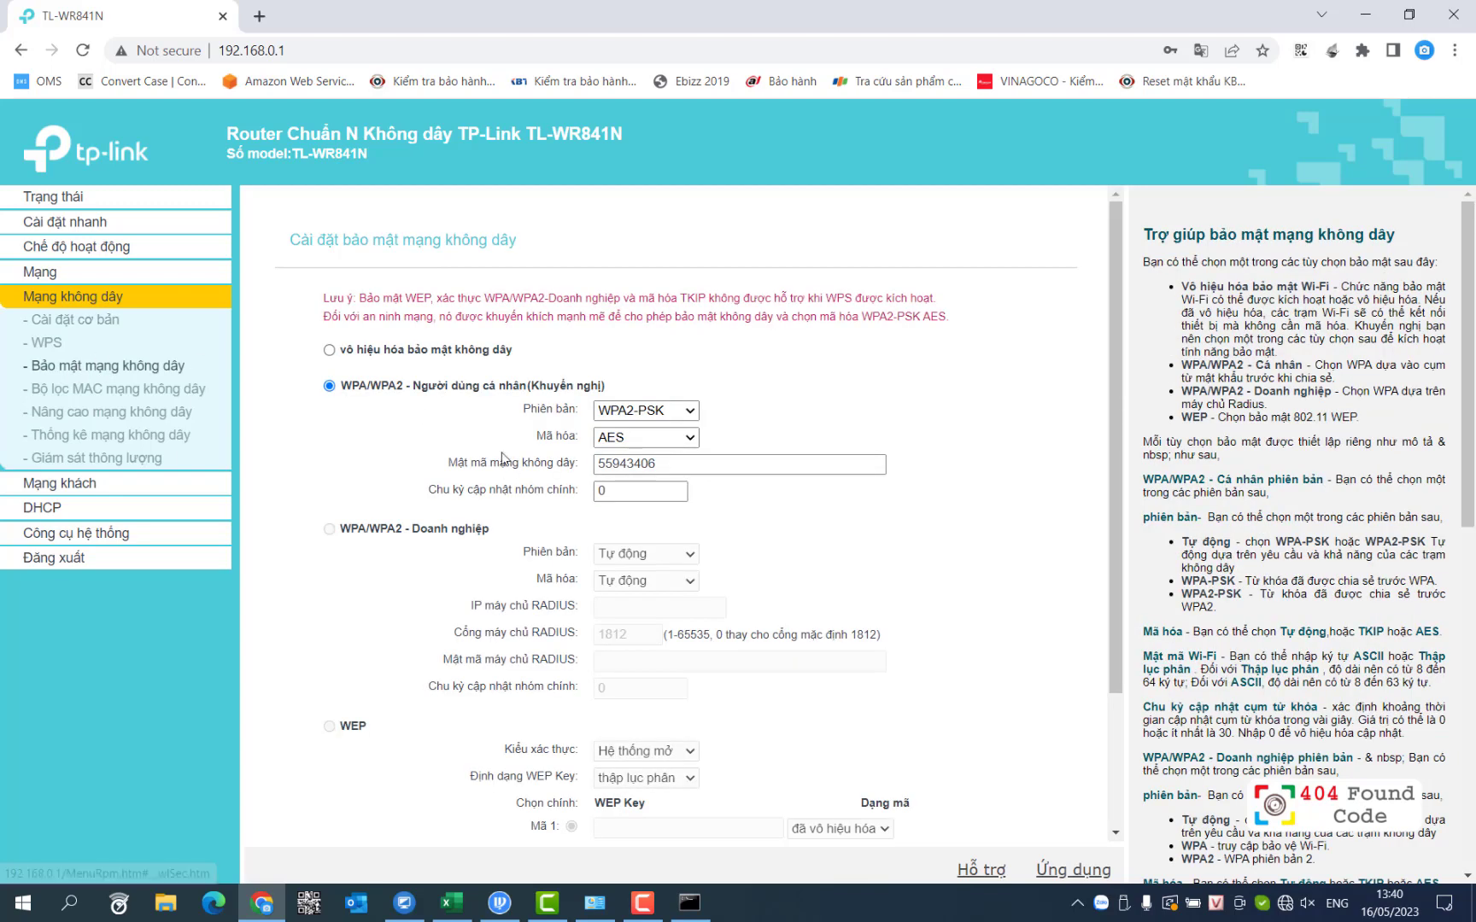
Step: Replace the WPA2-PSK wireless password with a new one and save
drag(659, 464, 564, 463)
text(12345678)
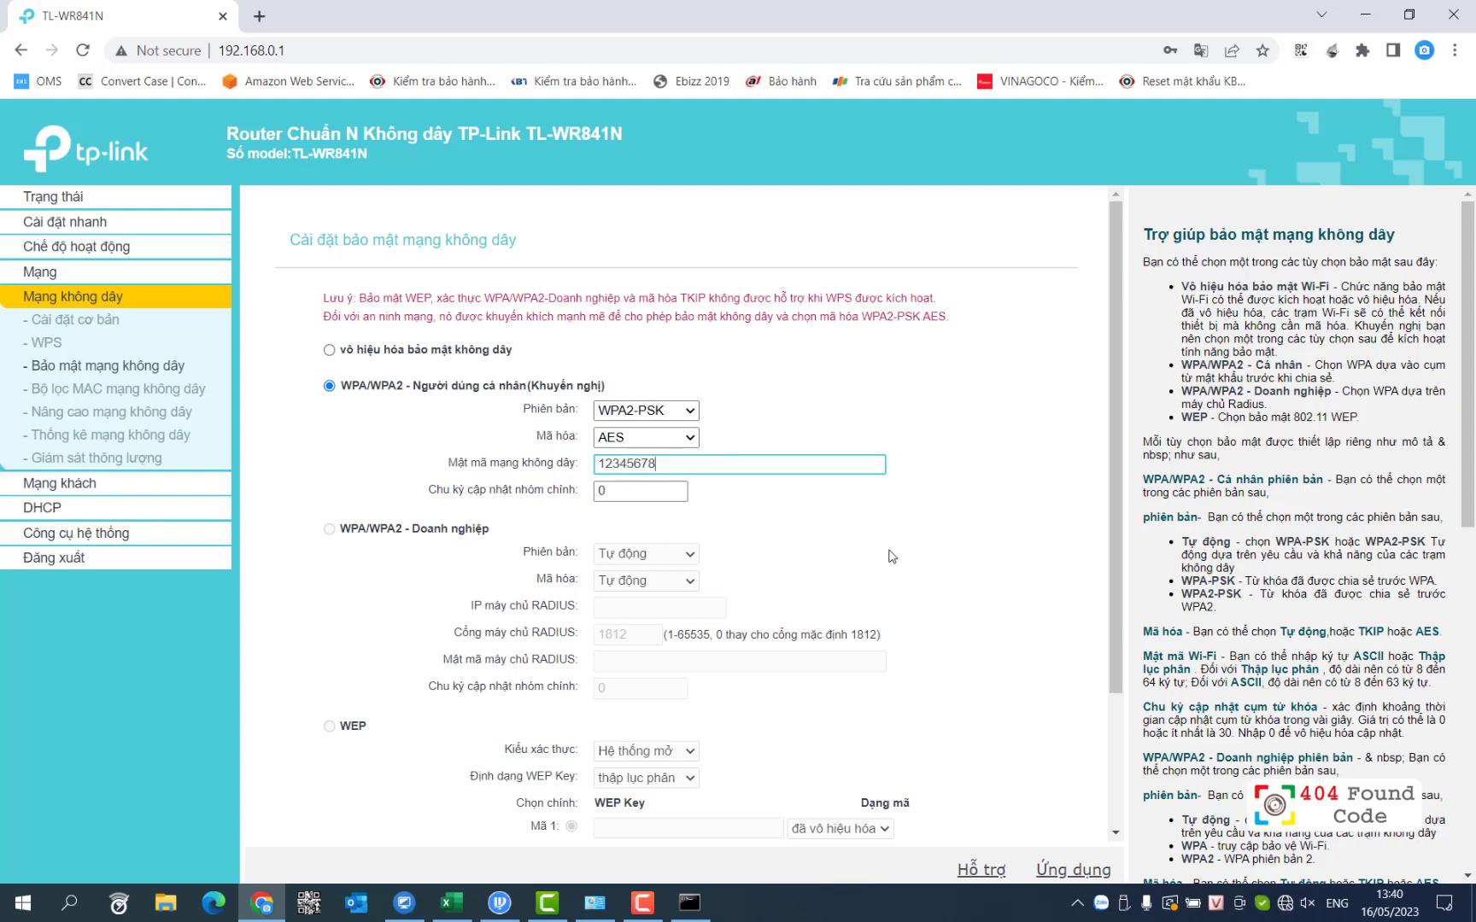
scroll(893, 557, down, 2)
click(690, 802)
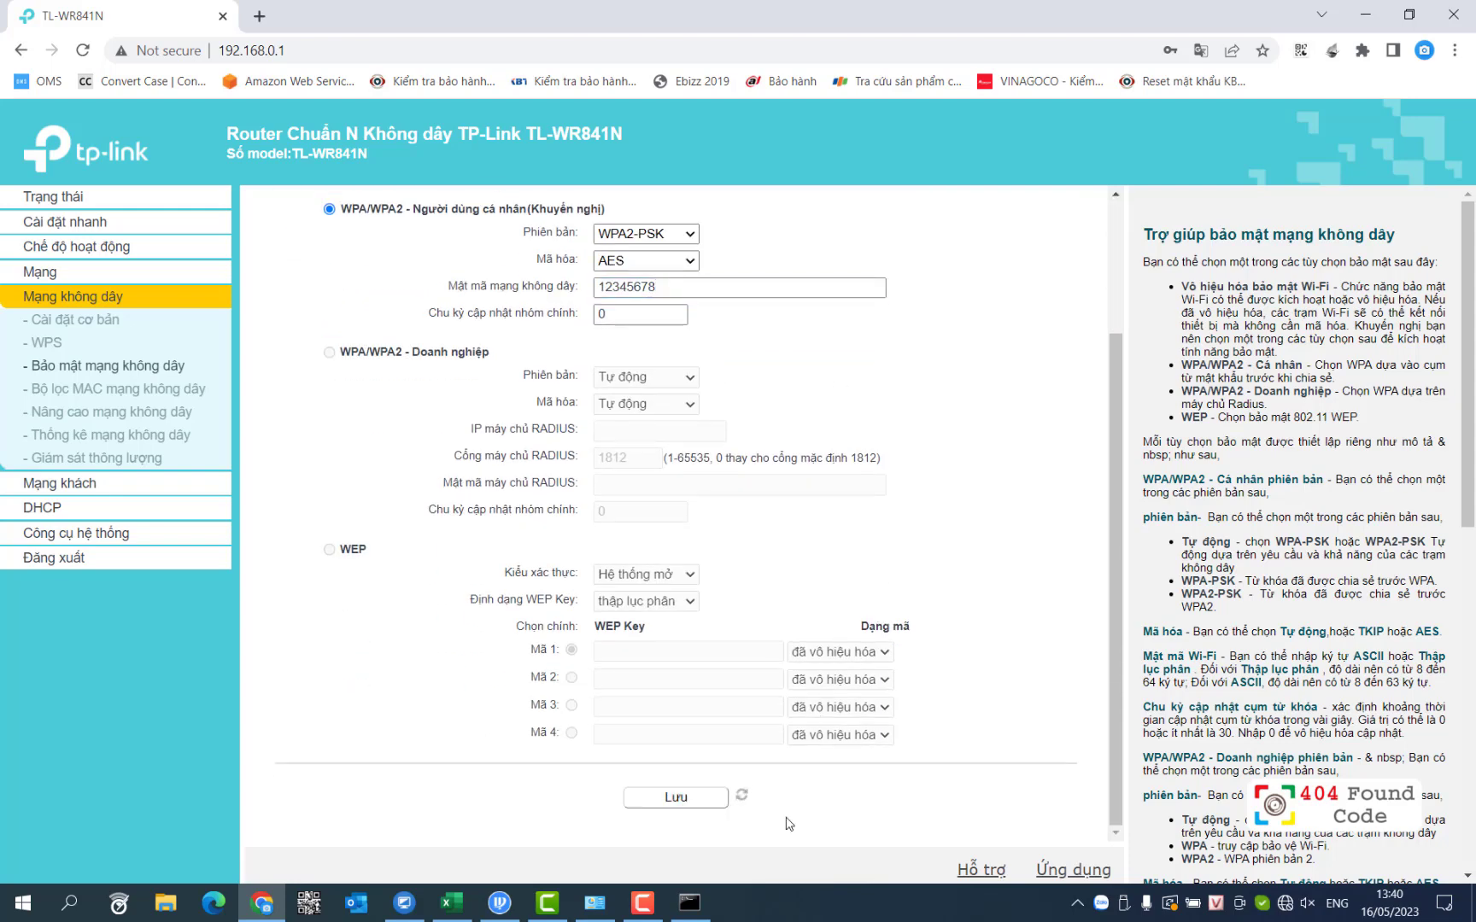
Step: Rerun the continuous ping to 192.168.0.1 in Command Prompt, then go back to the router's LAN settings
mouse_move(696, 912)
click(689, 877)
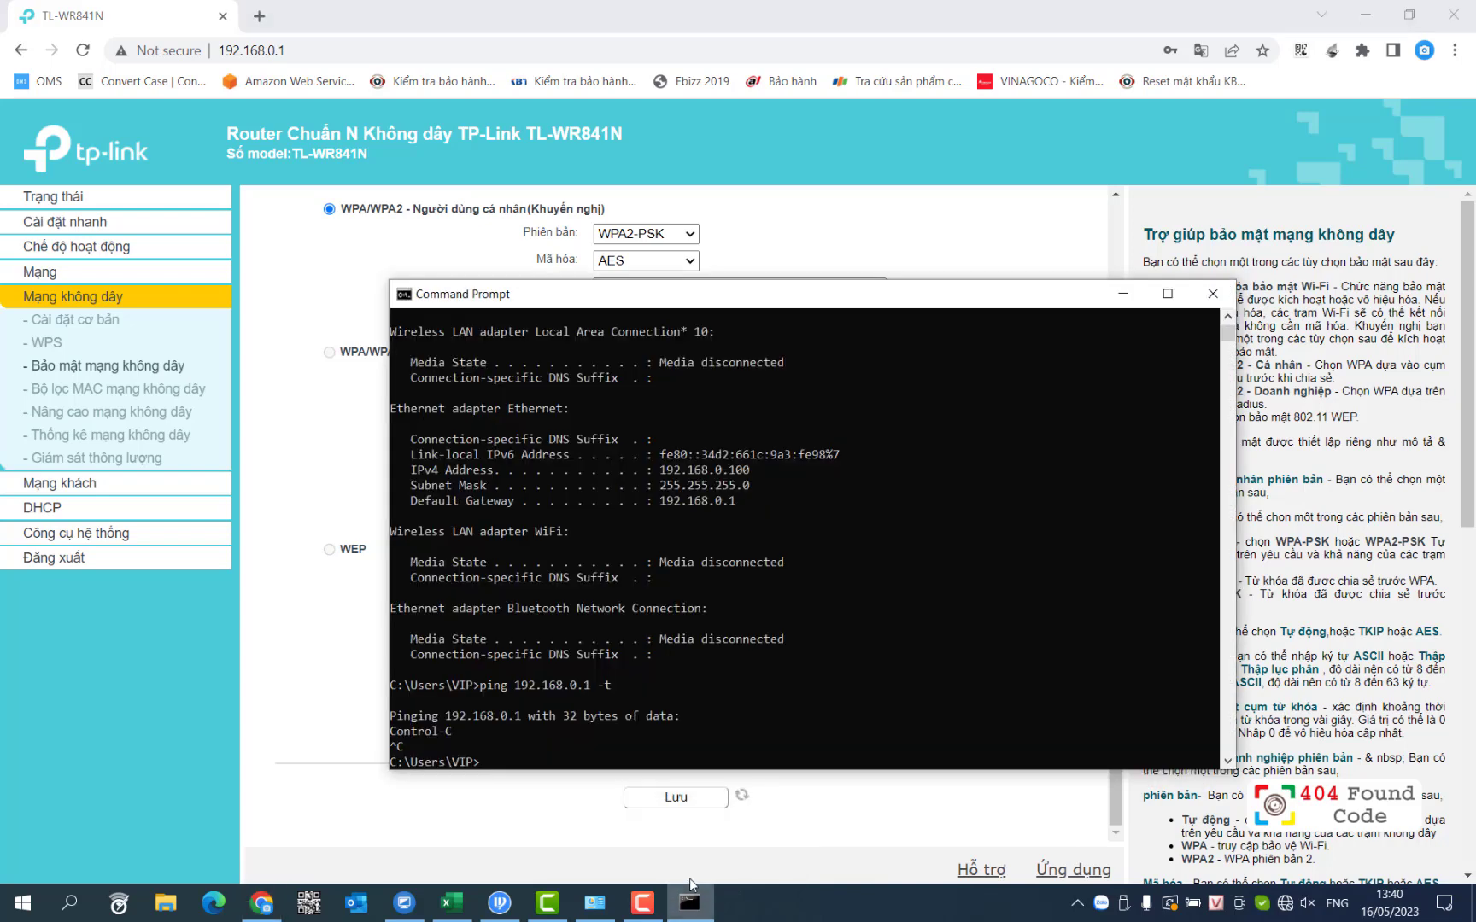
key(Return)
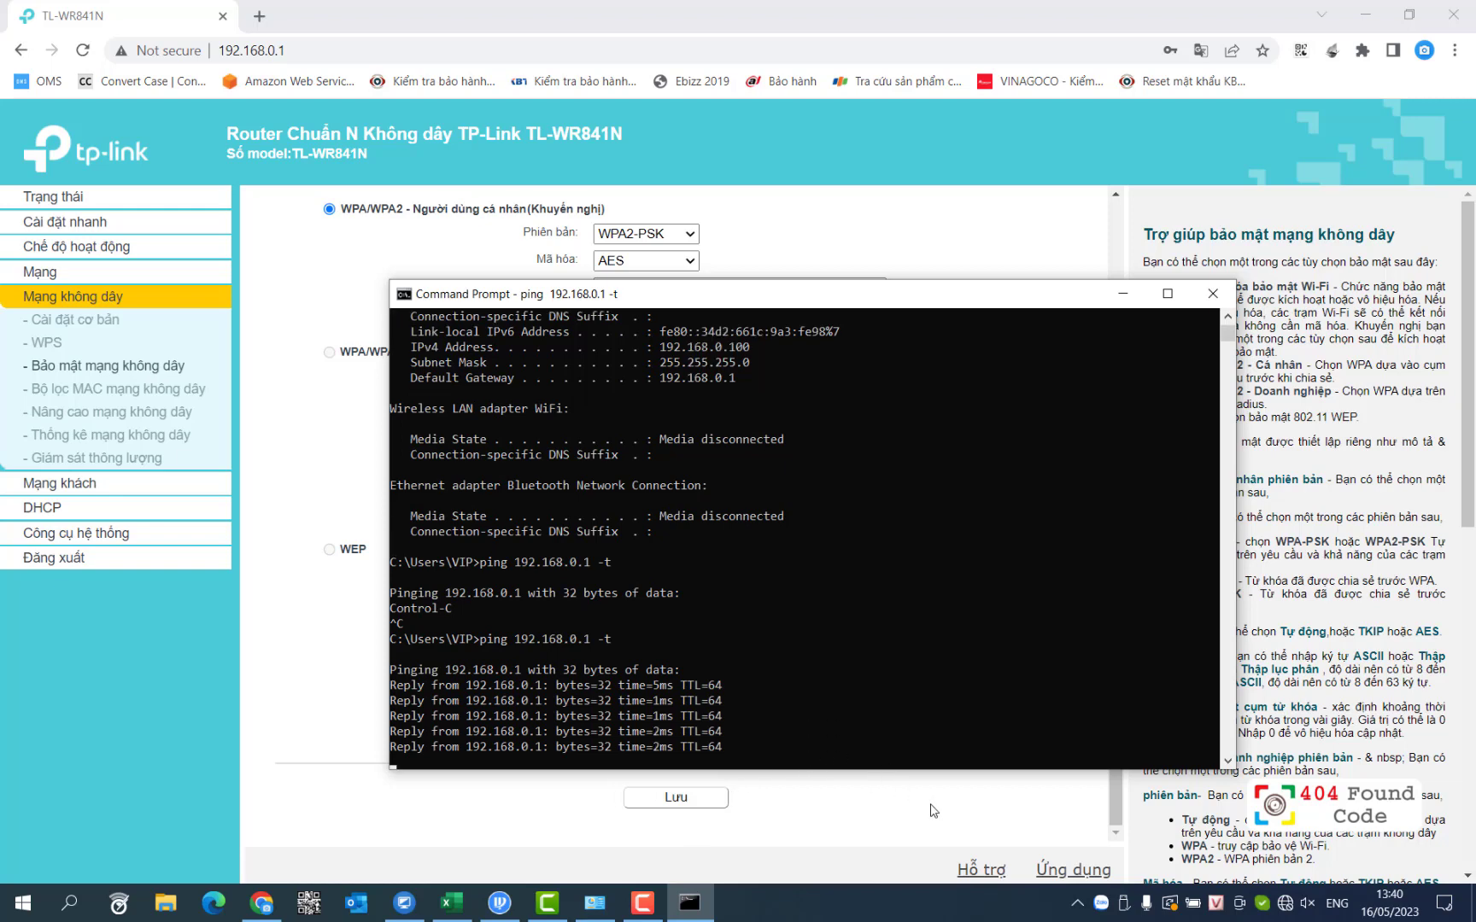
click(84, 274)
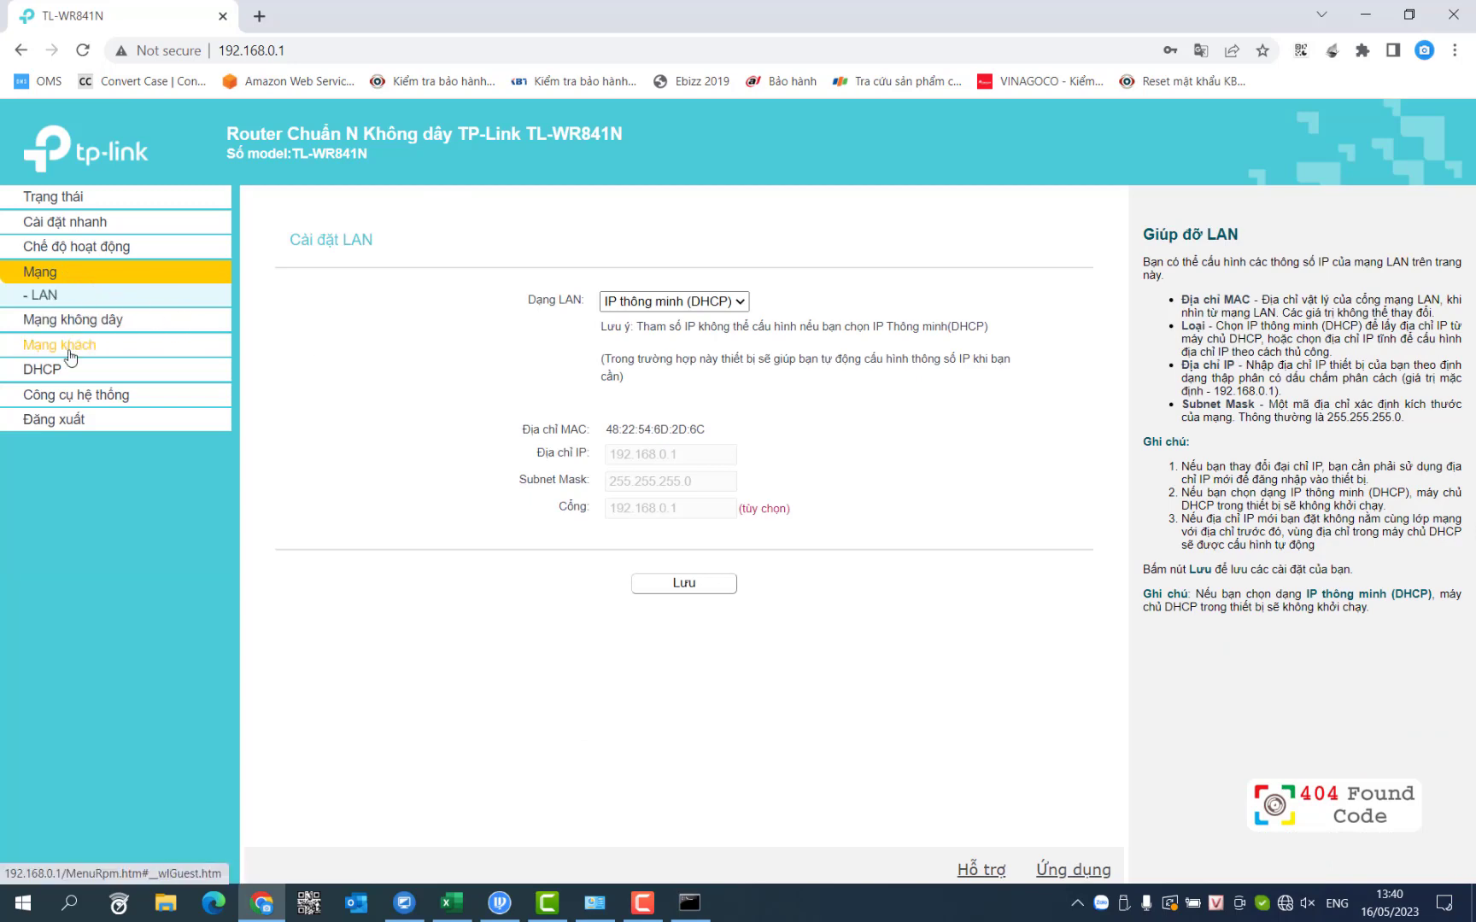
Step: Run Quick Setup in Access Point mode, accepting SSID TP-Link, WPA2-PSK and Smart IP LAN, to the review page
click(44, 369)
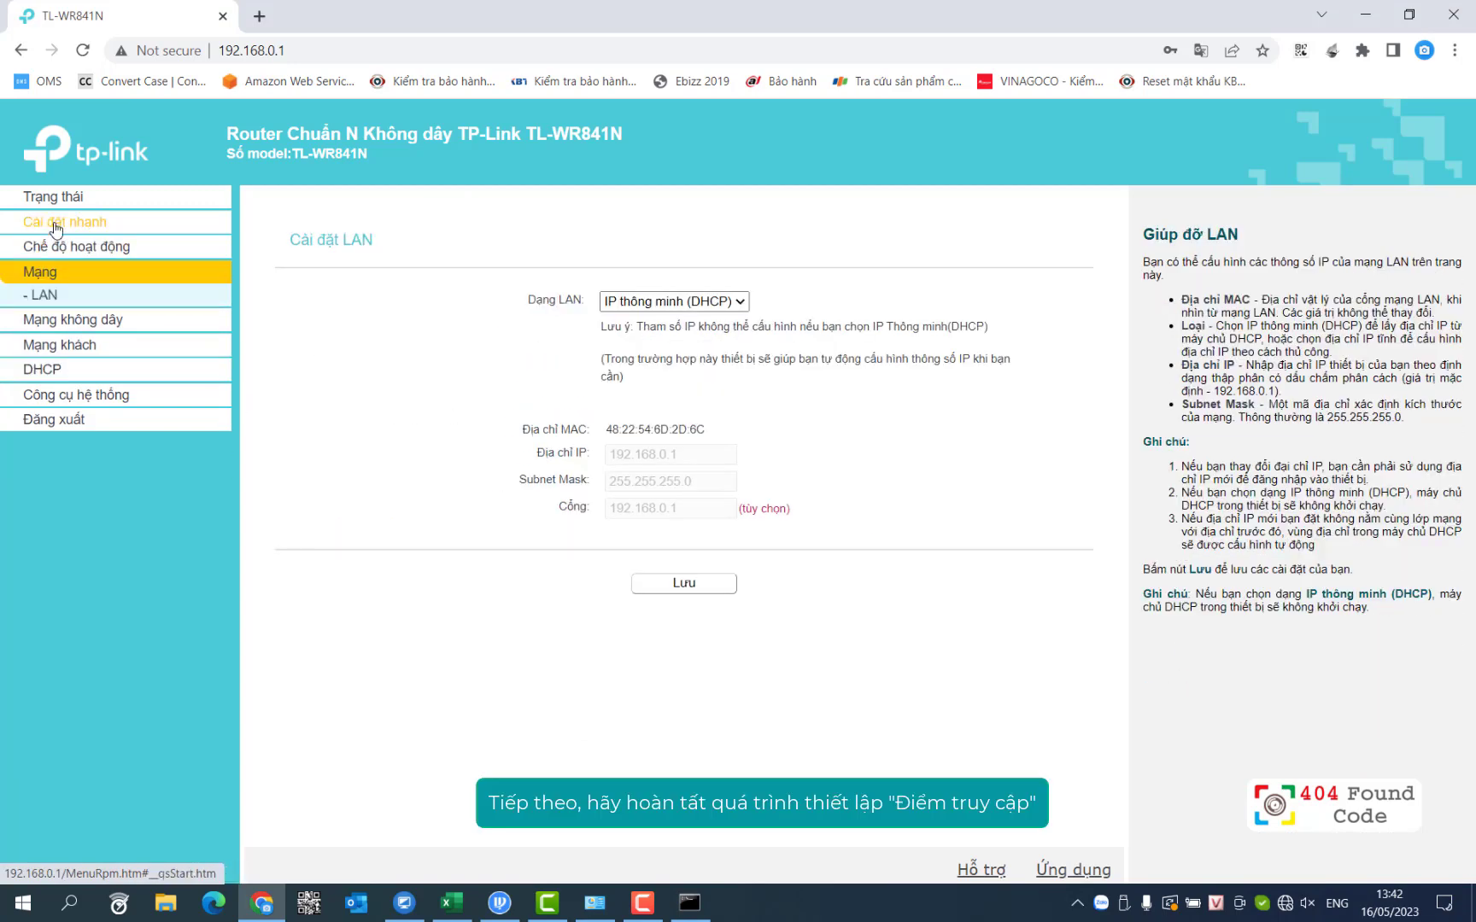
click(54, 224)
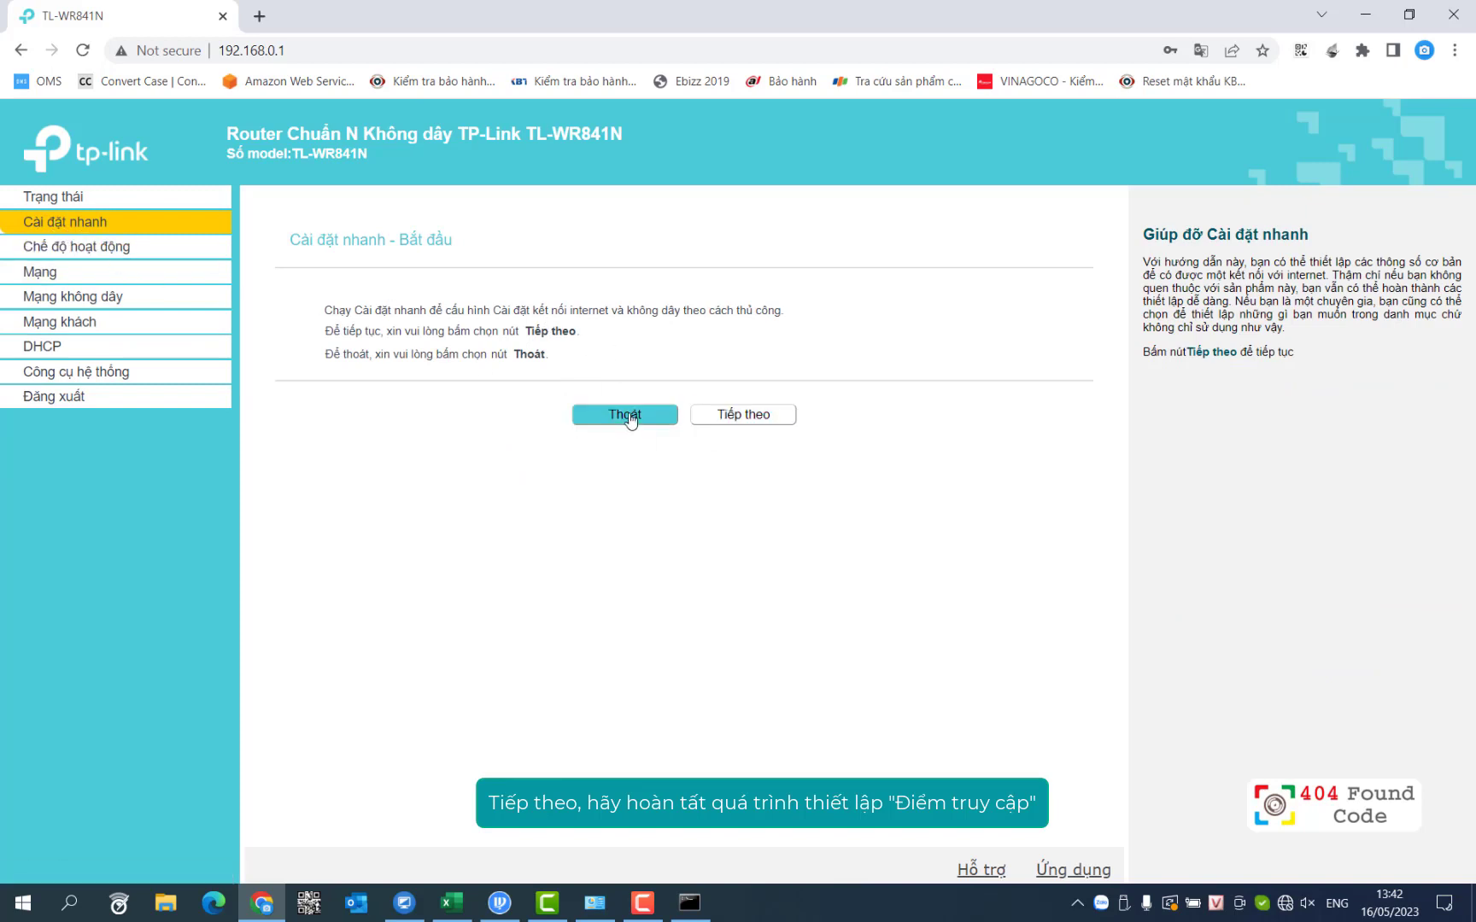
click(762, 416)
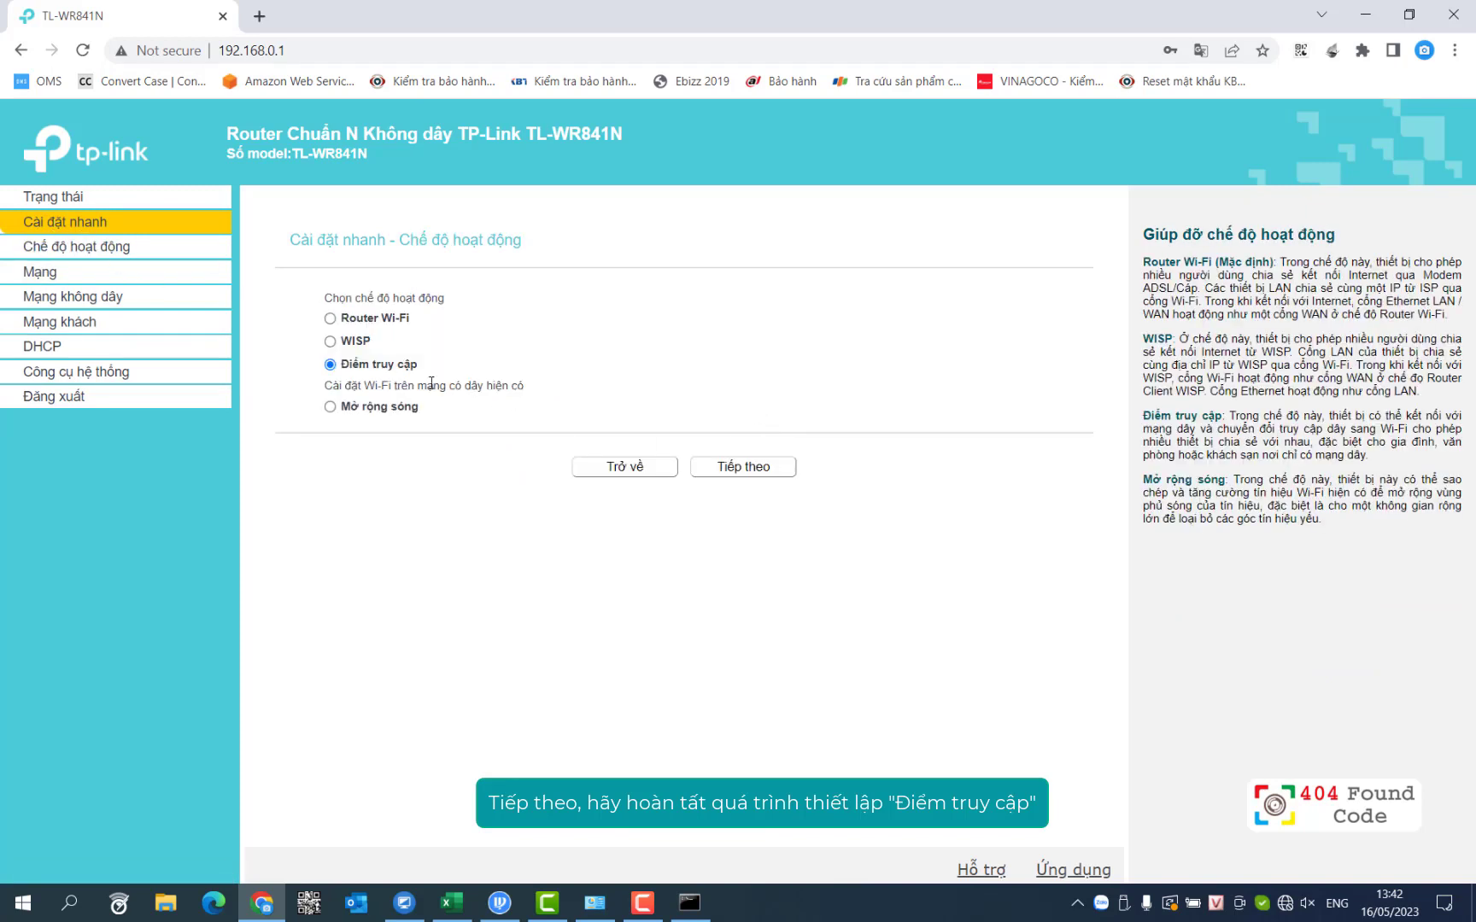
click(744, 468)
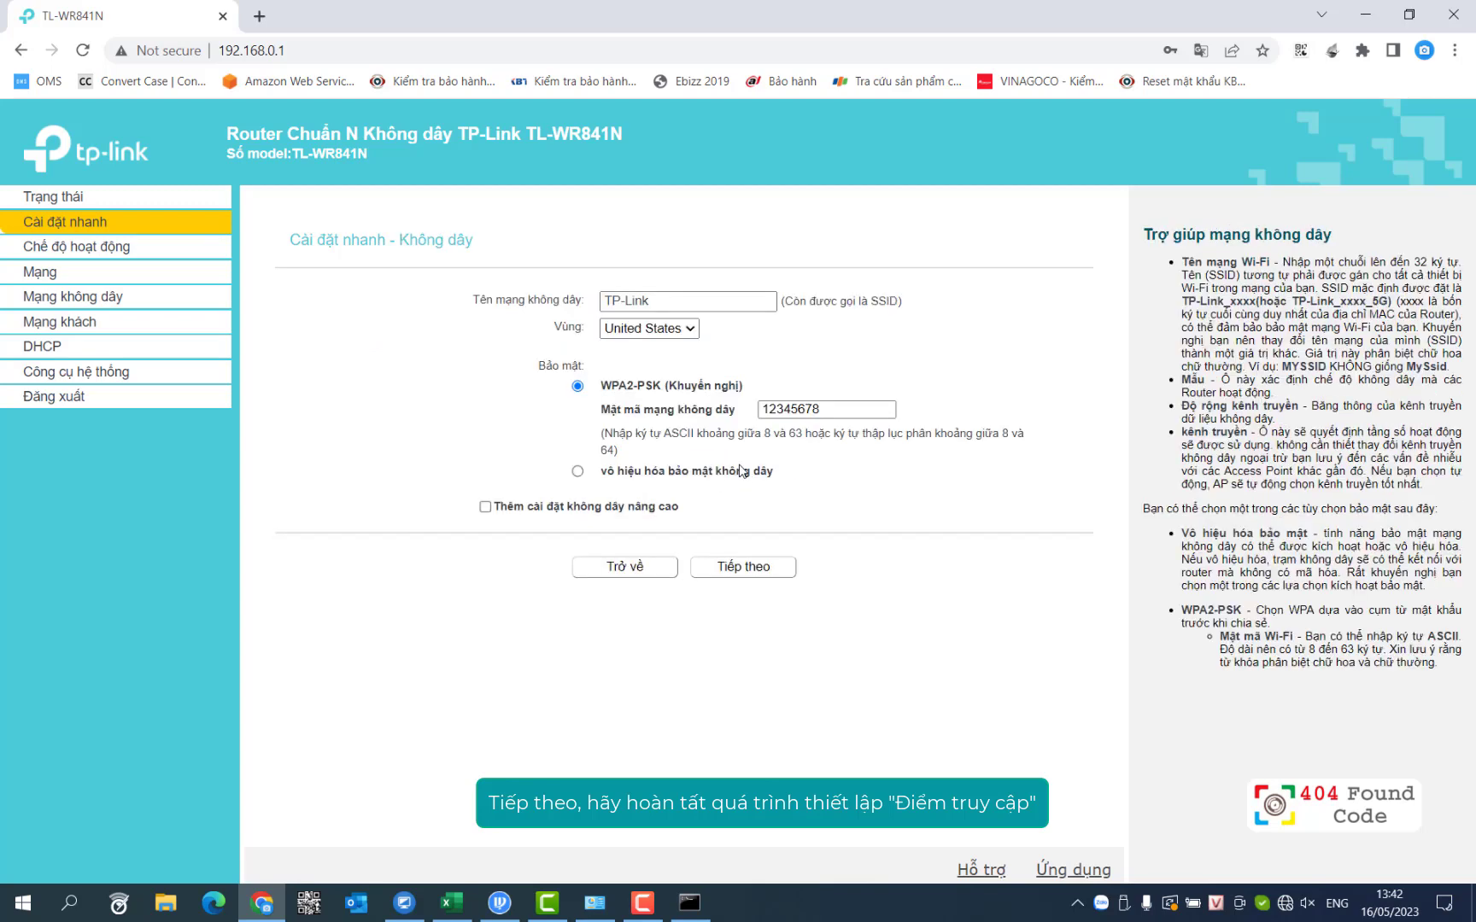
click(739, 568)
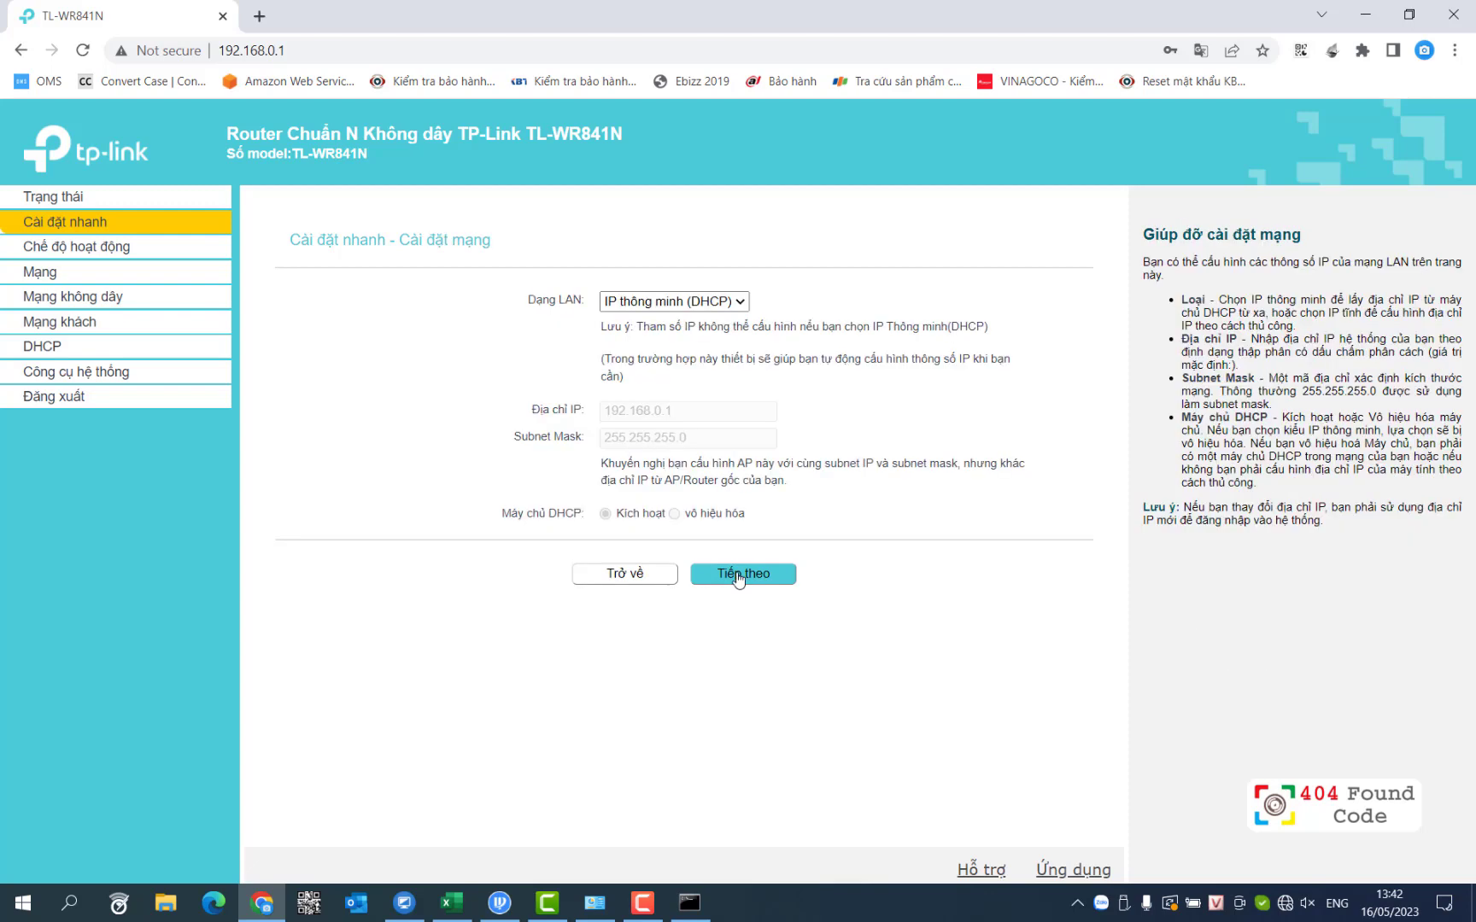
click(739, 578)
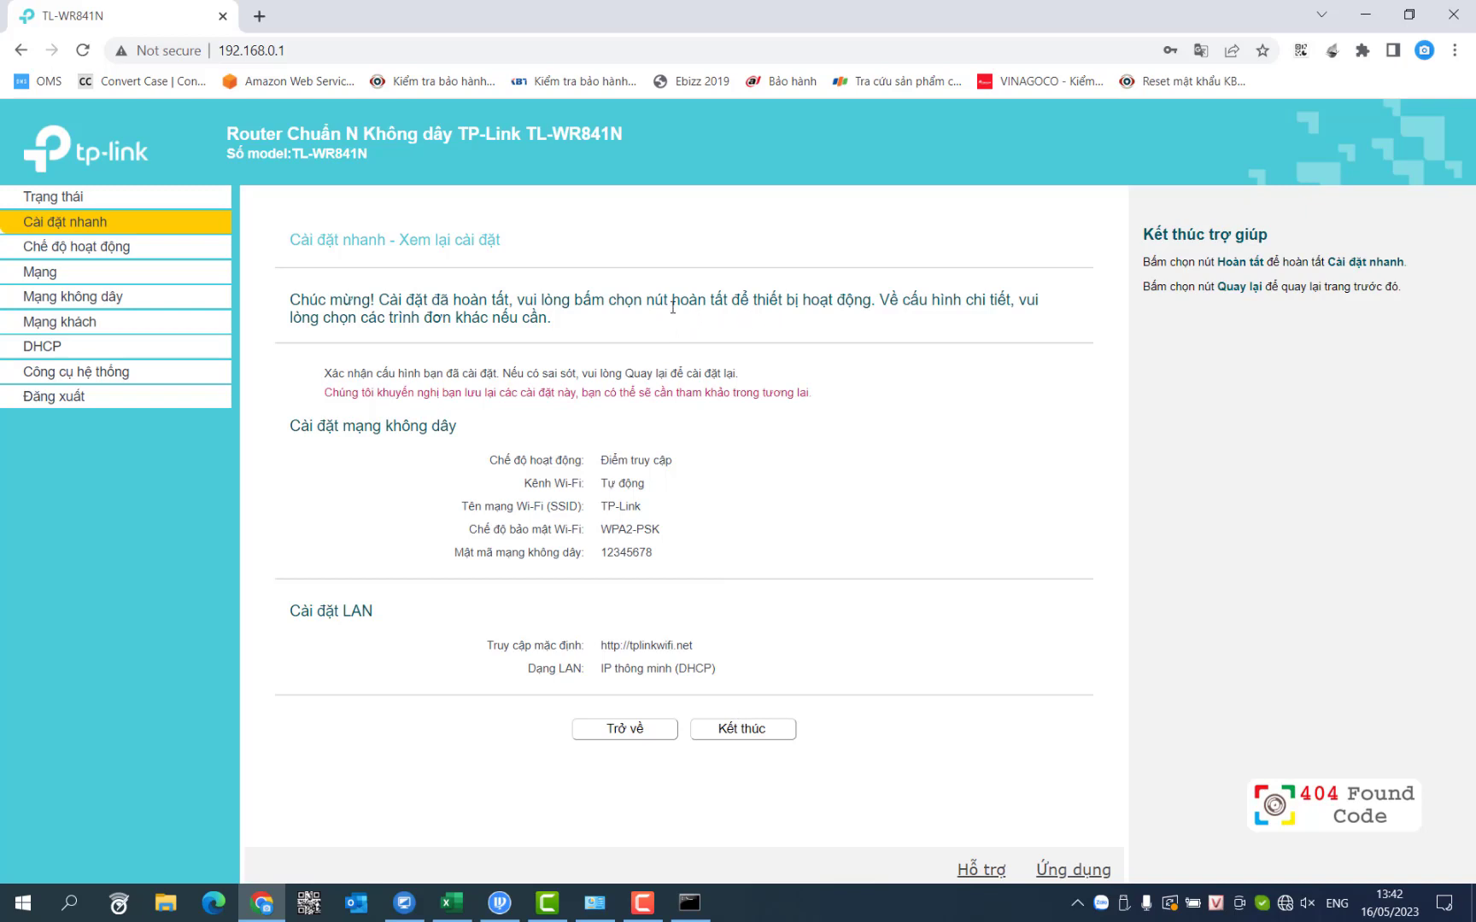
Step: Finish Quick Setup and refresh the status page showing Access Point mode with SSID TP-Link
drag(683, 302, 766, 304)
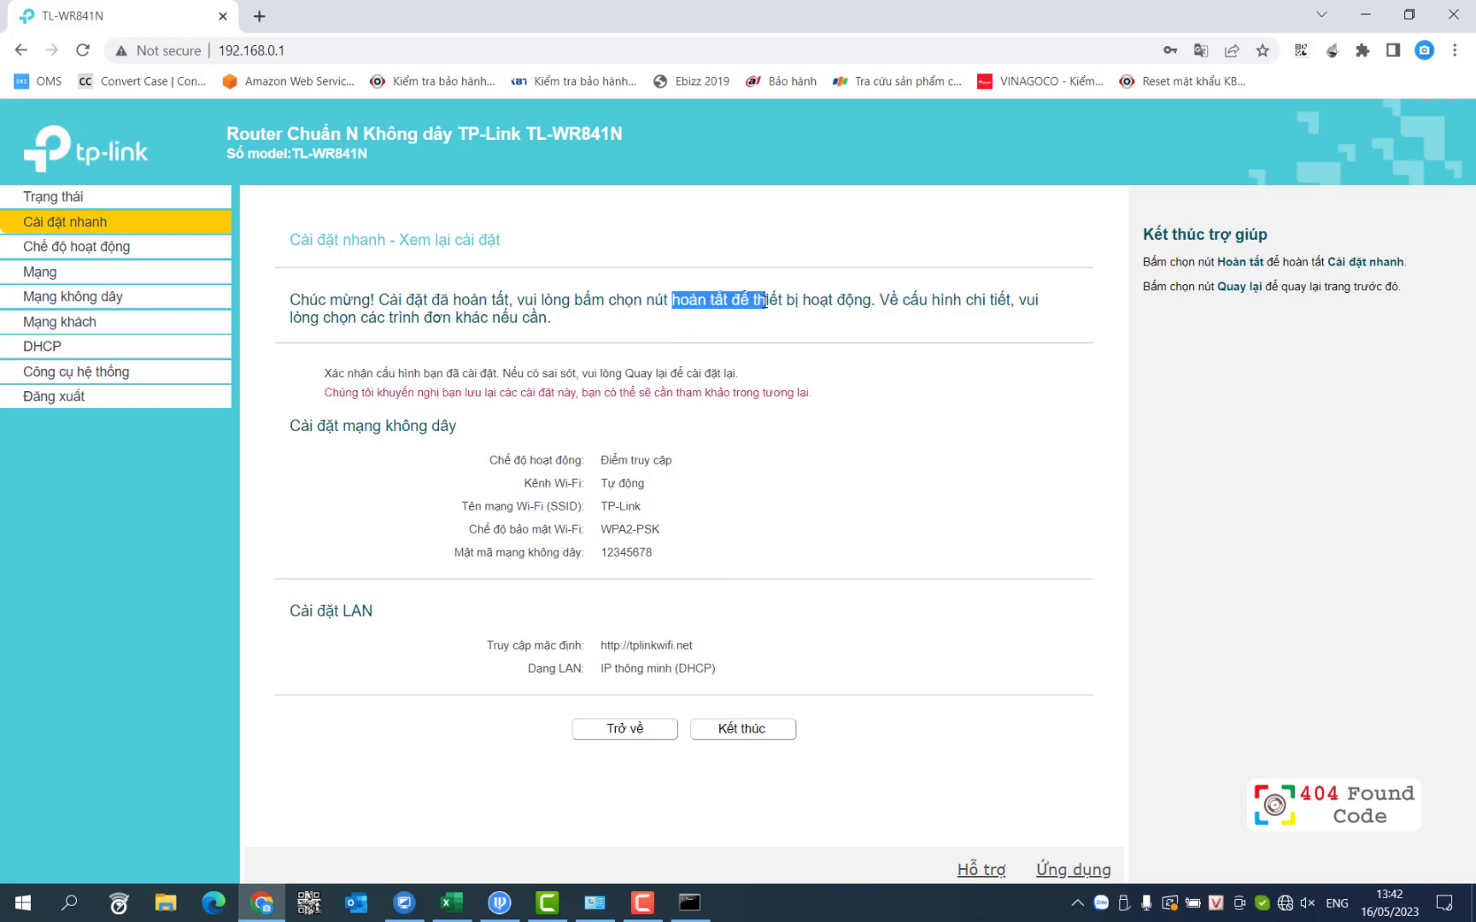
click(732, 738)
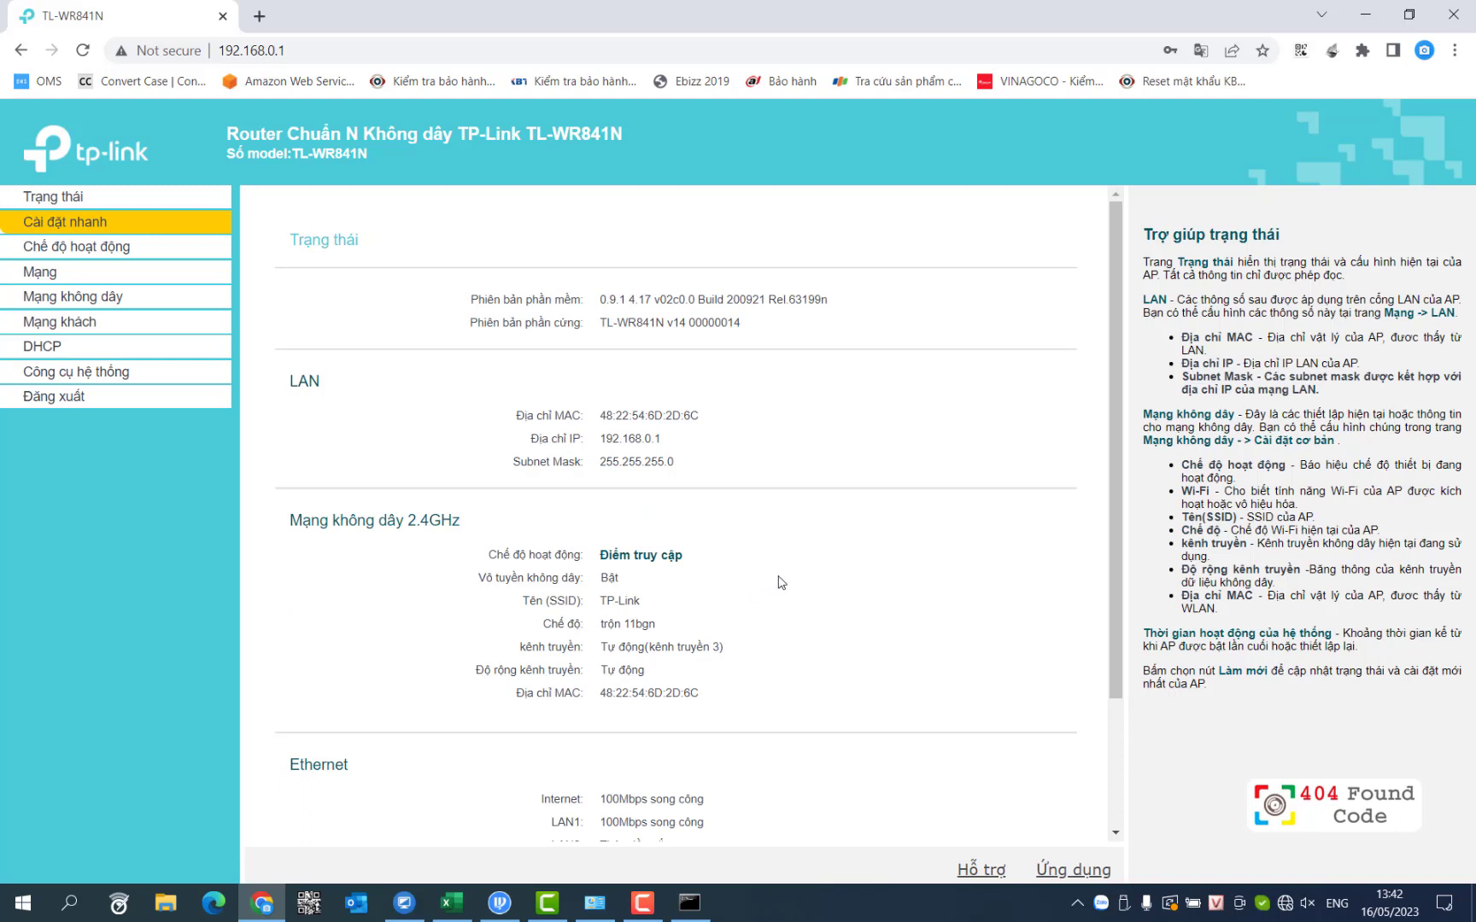
scroll(778, 582, down, 2)
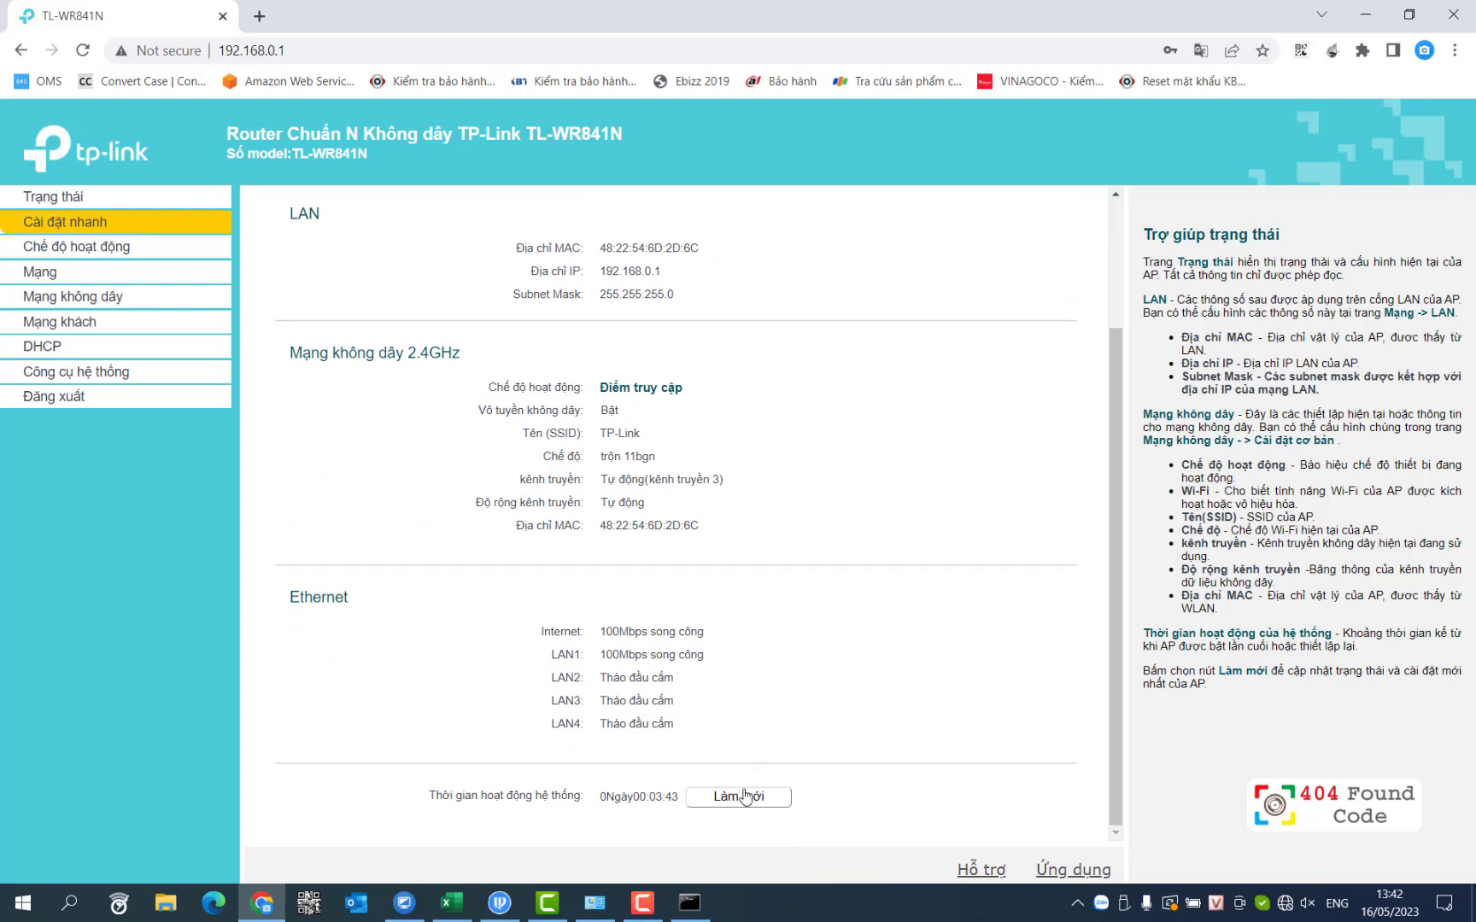
click(738, 798)
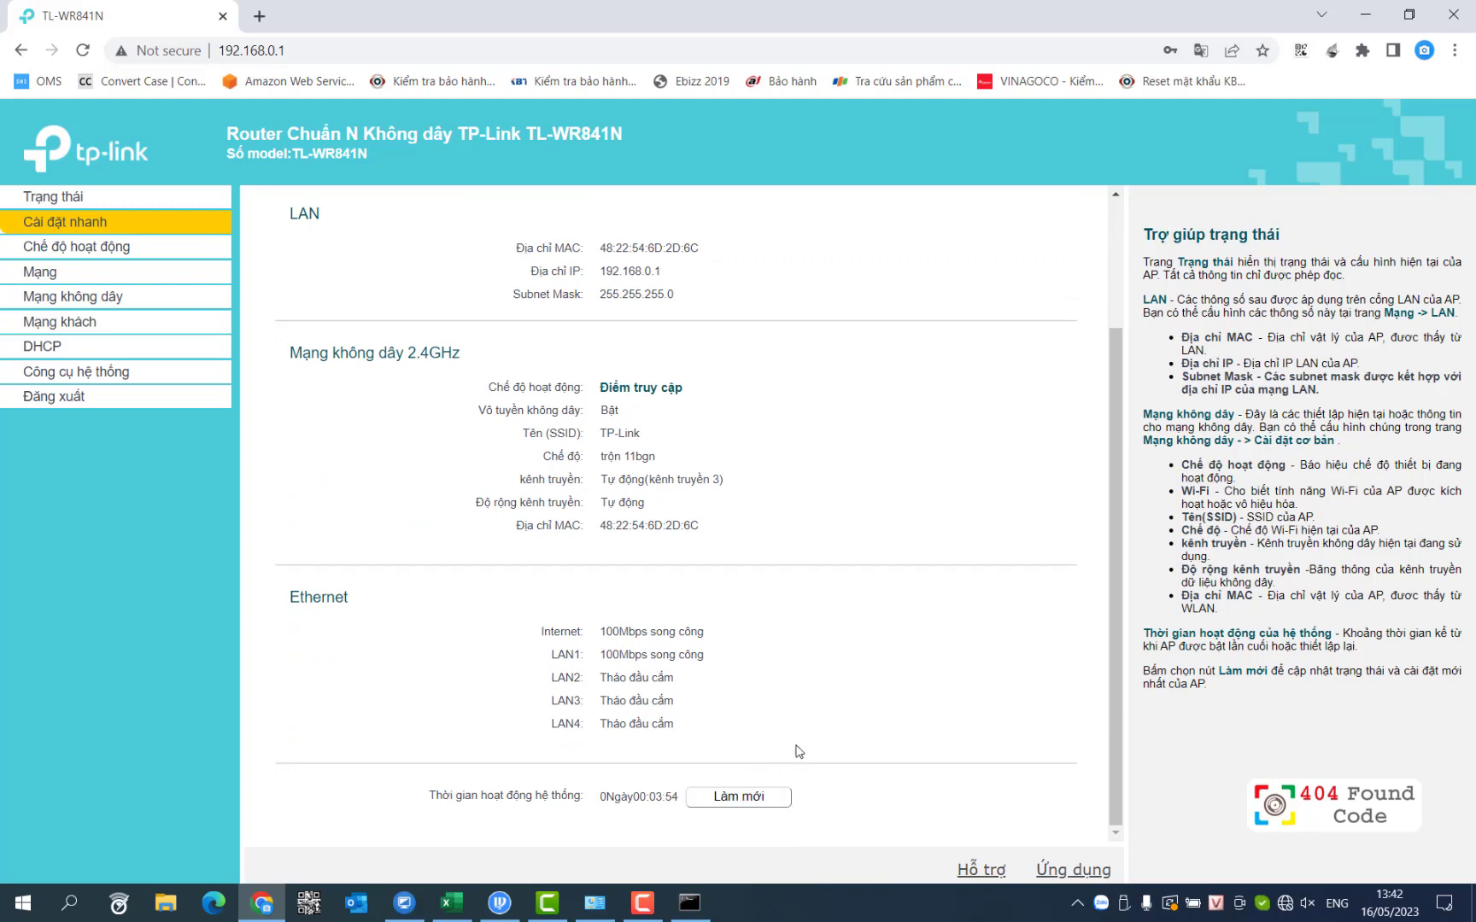
click(77, 373)
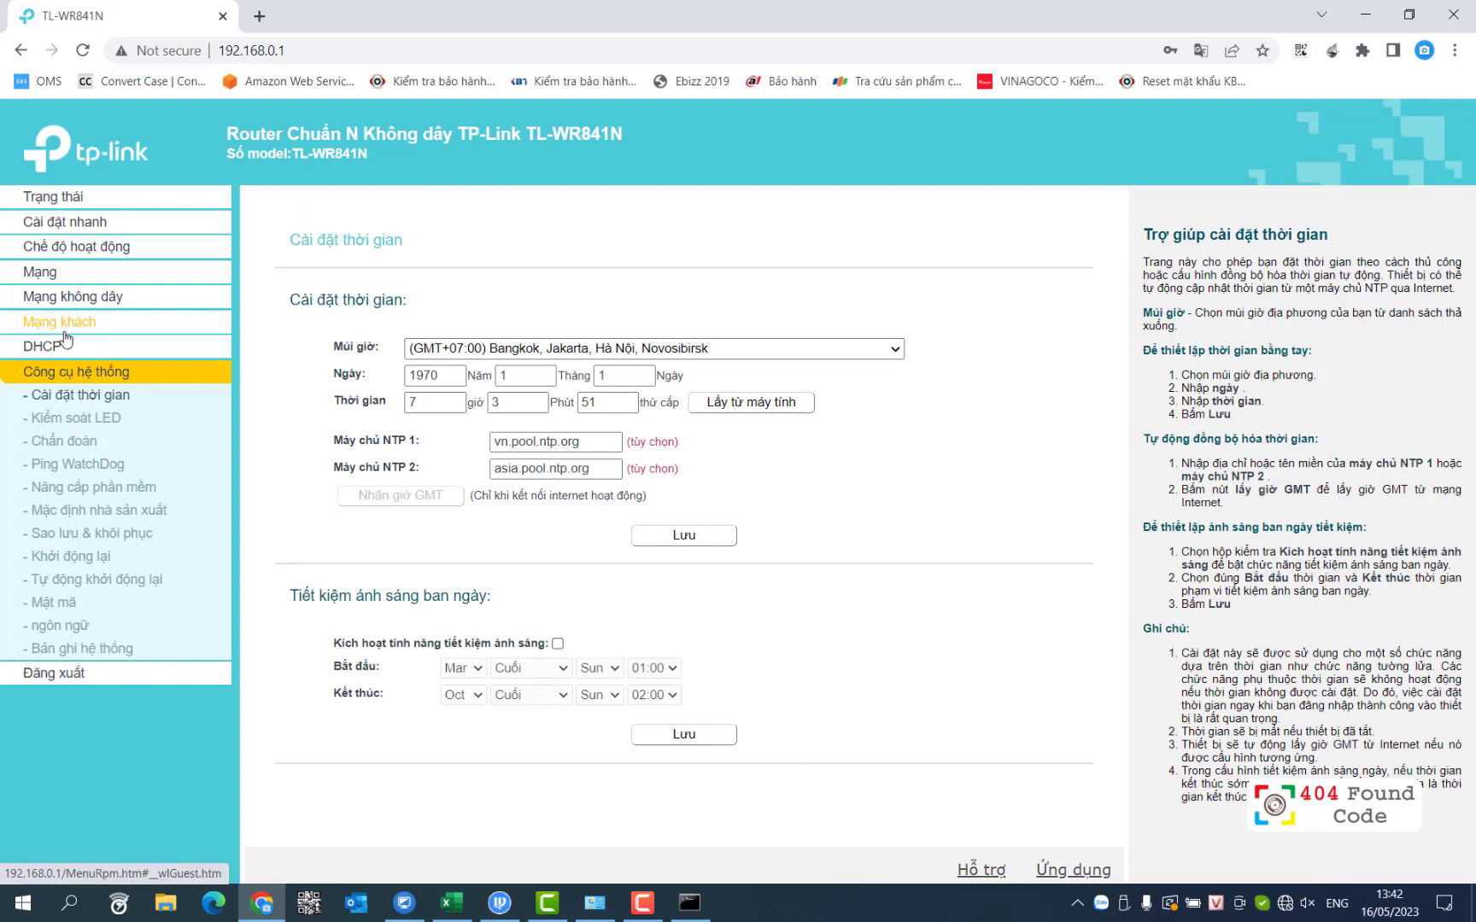
Step: Reboot the router from System Tools > Reboot and confirm the restart
click(85, 556)
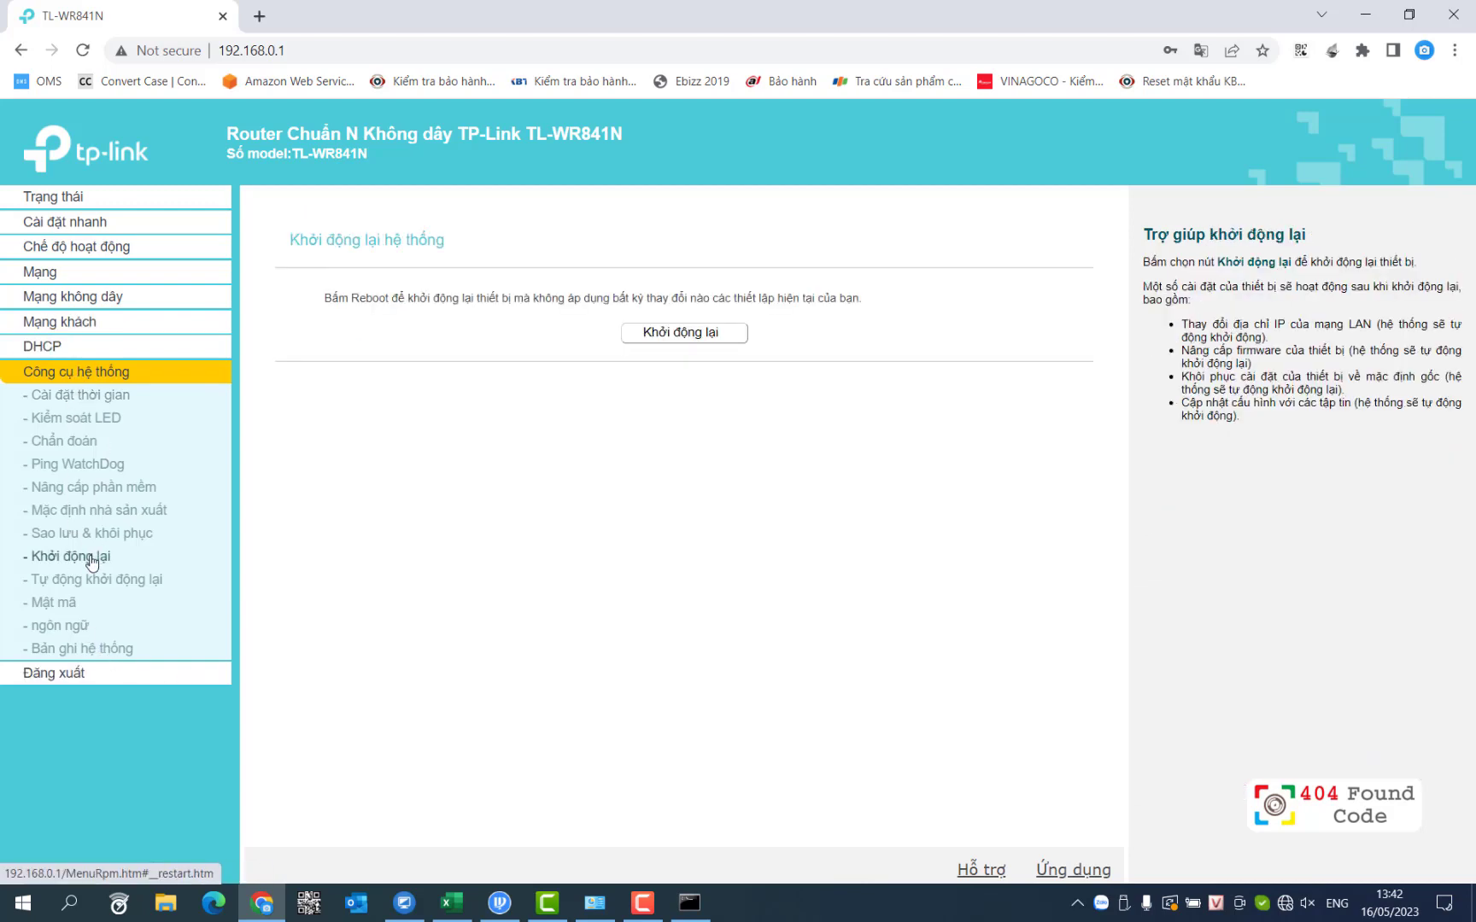
click(683, 332)
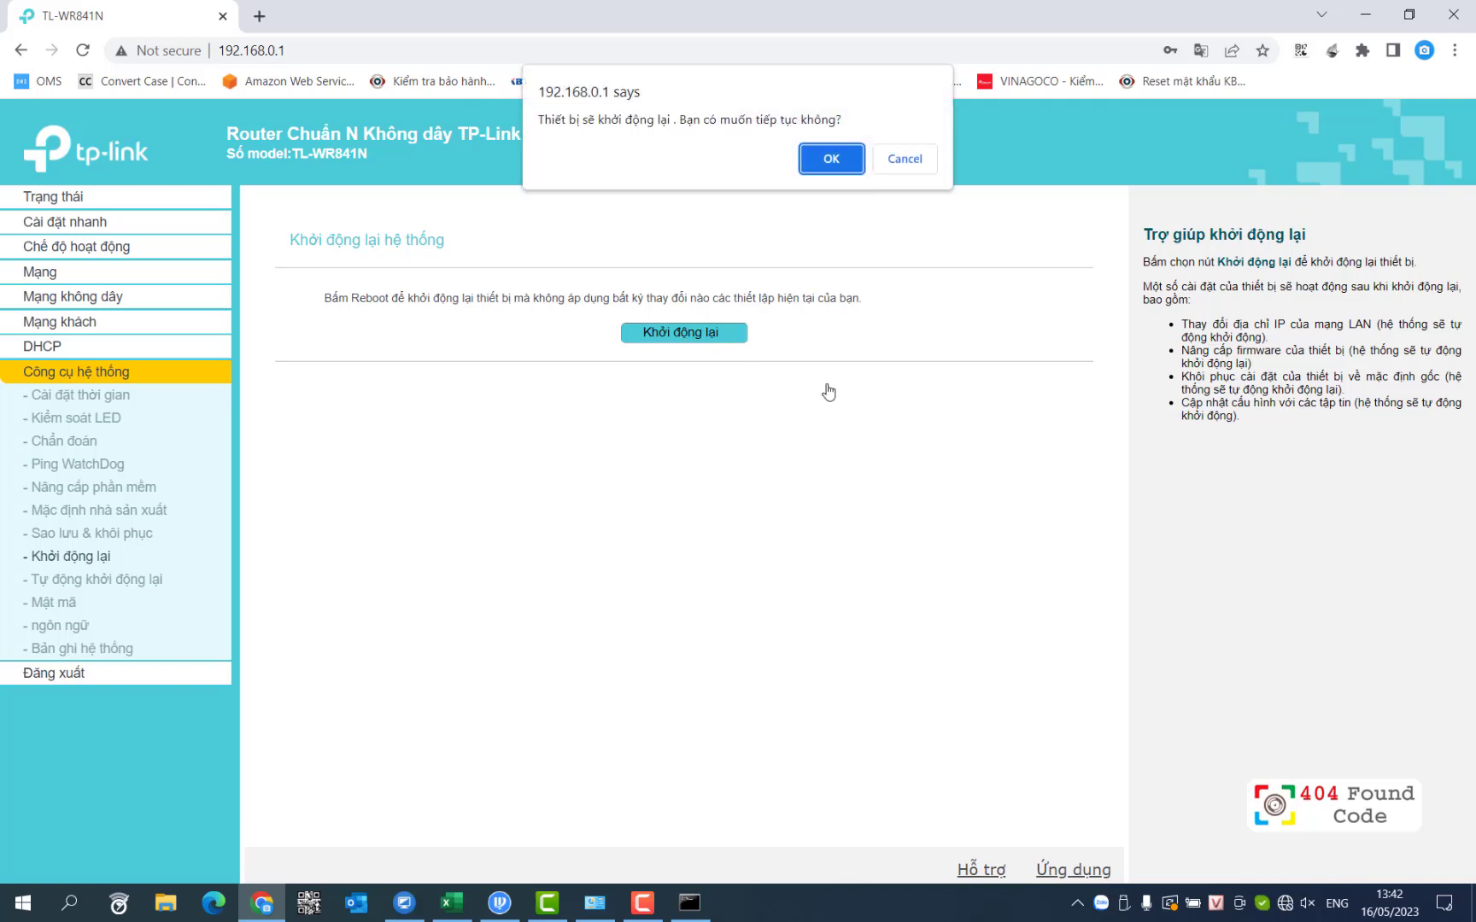
click(824, 154)
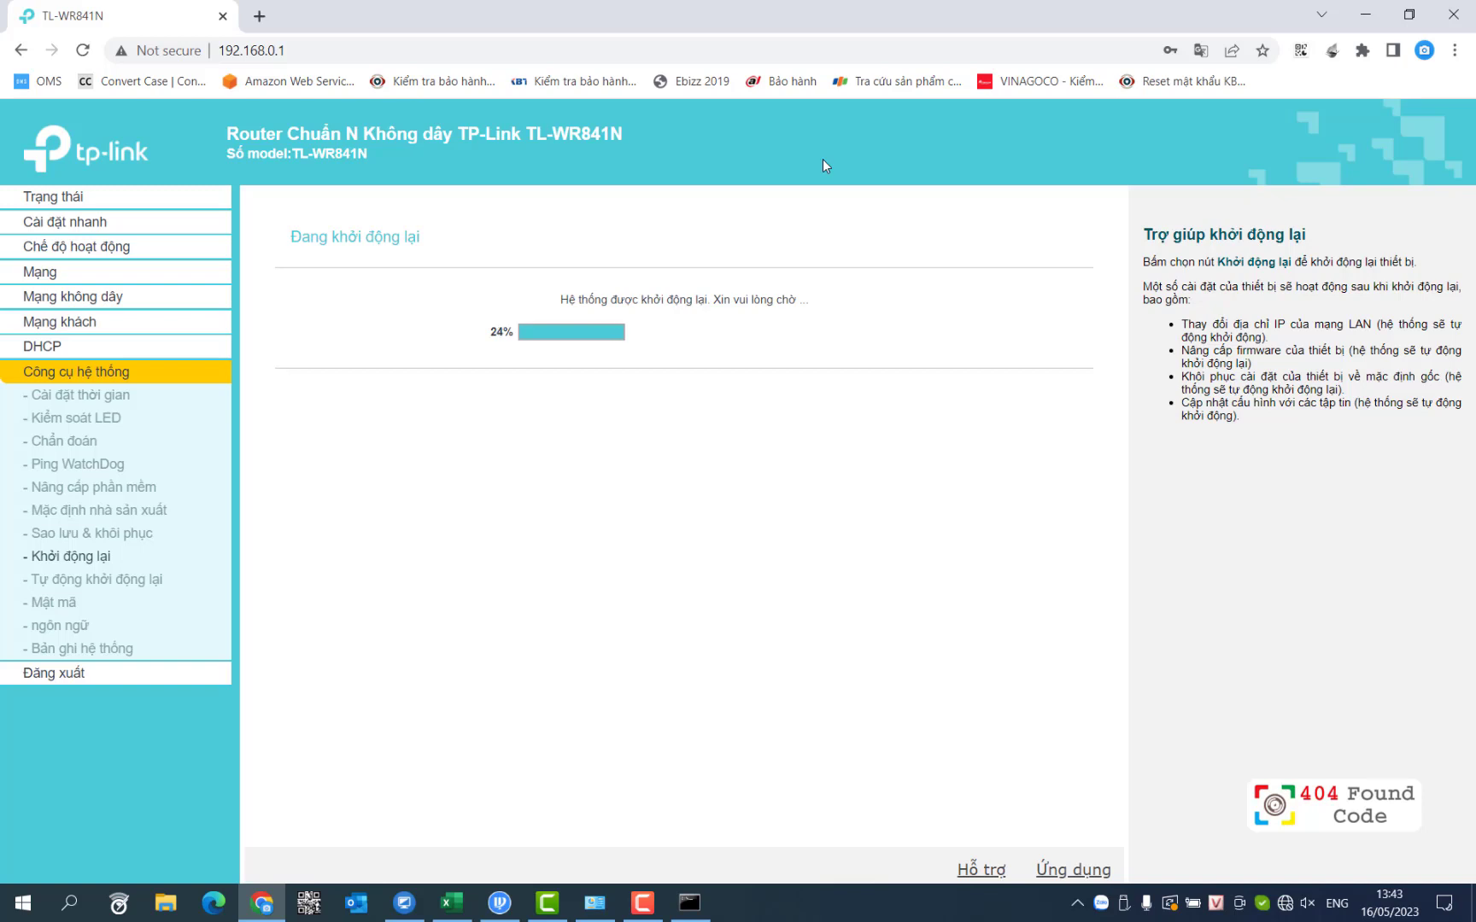
Step: Place Network Connections beside the router page and watch Ethernet drop to an unidentified network
click(612, 906)
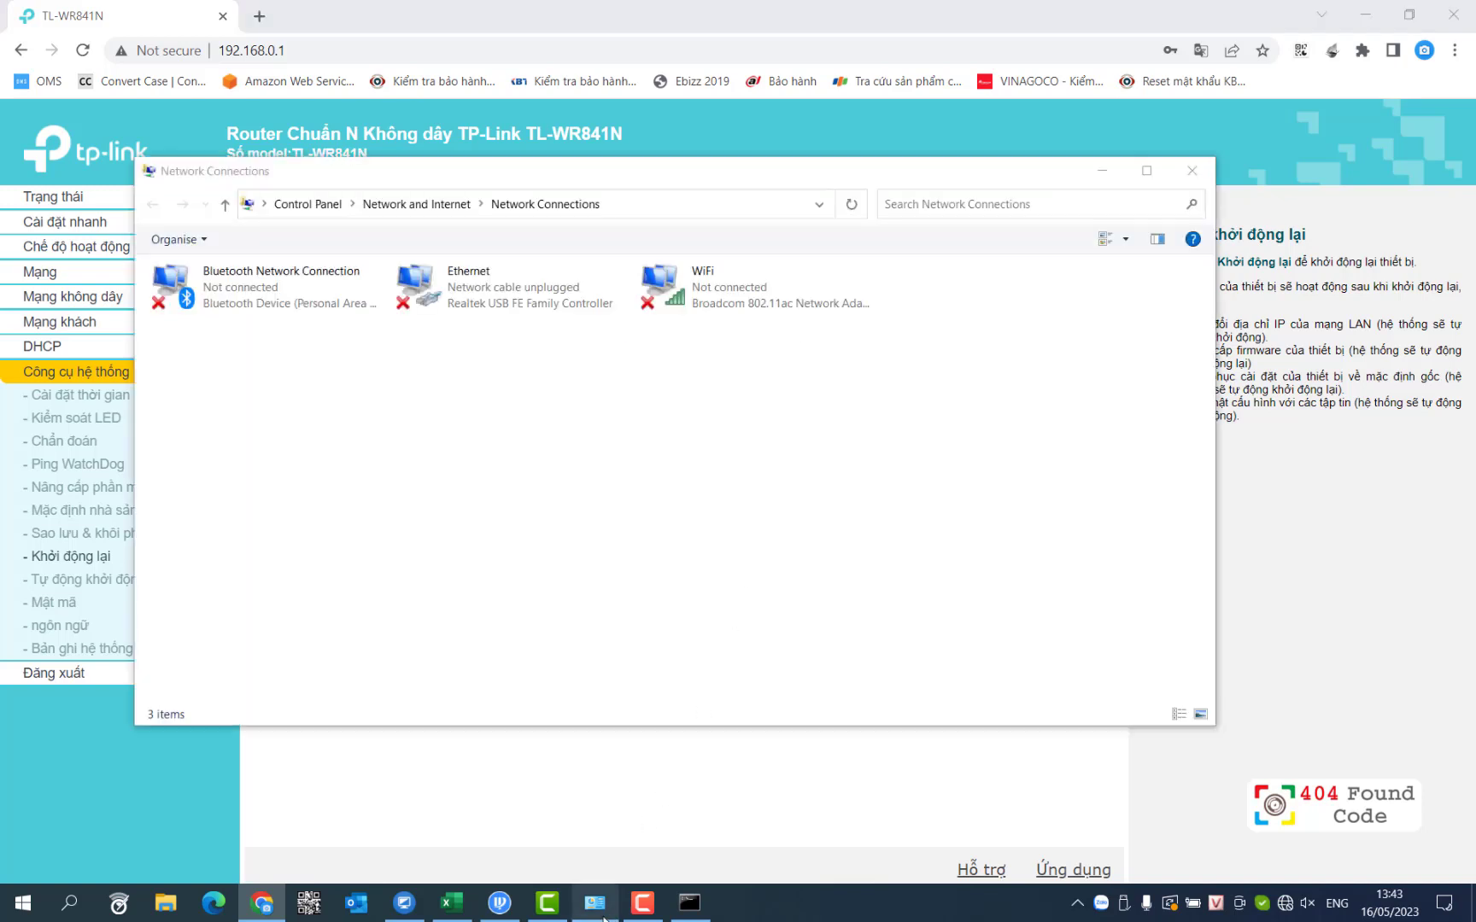
drag(517, 162, 658, 387)
click(623, 513)
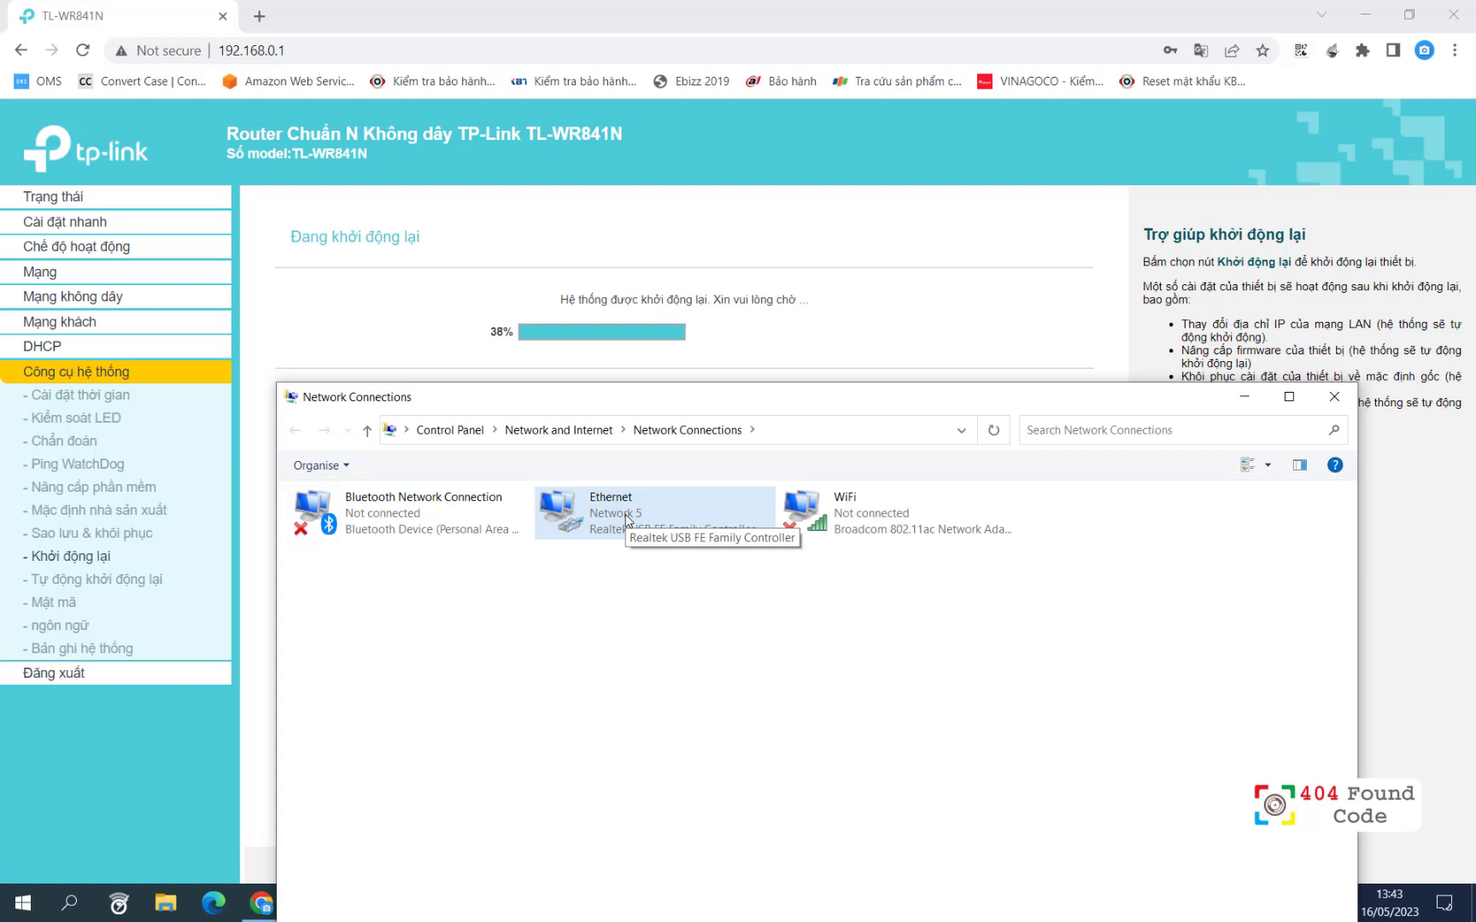
mouse_move(653, 400)
mouse_down()
mouse_move(578, 301)
mouse_move(596, 341)
mouse_move(611, 320)
mouse_move(632, 390)
mouse_up()
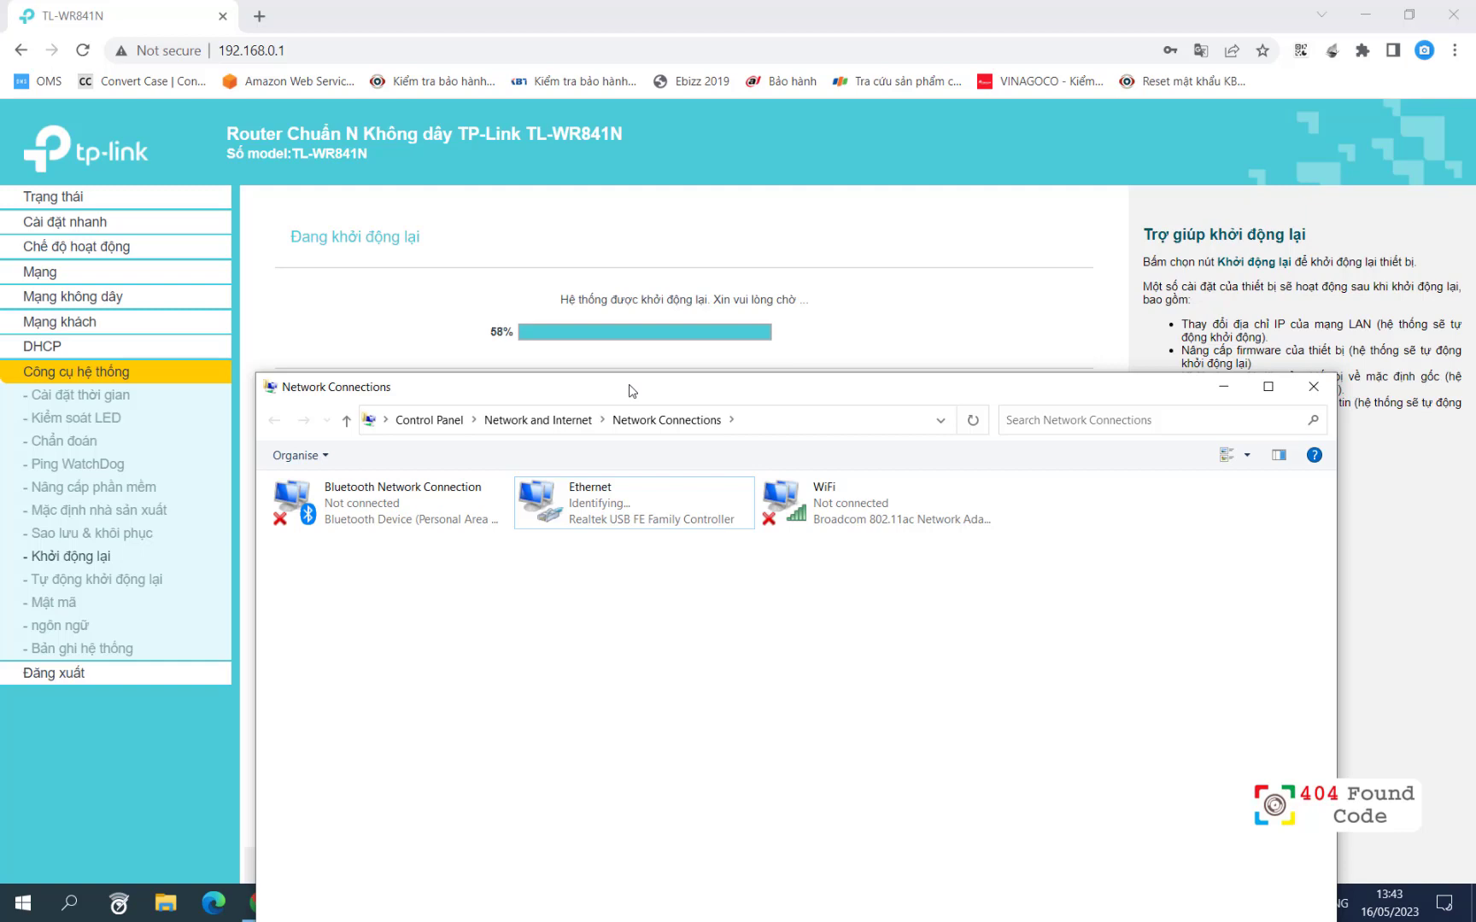
drag(632, 390, 531, 380)
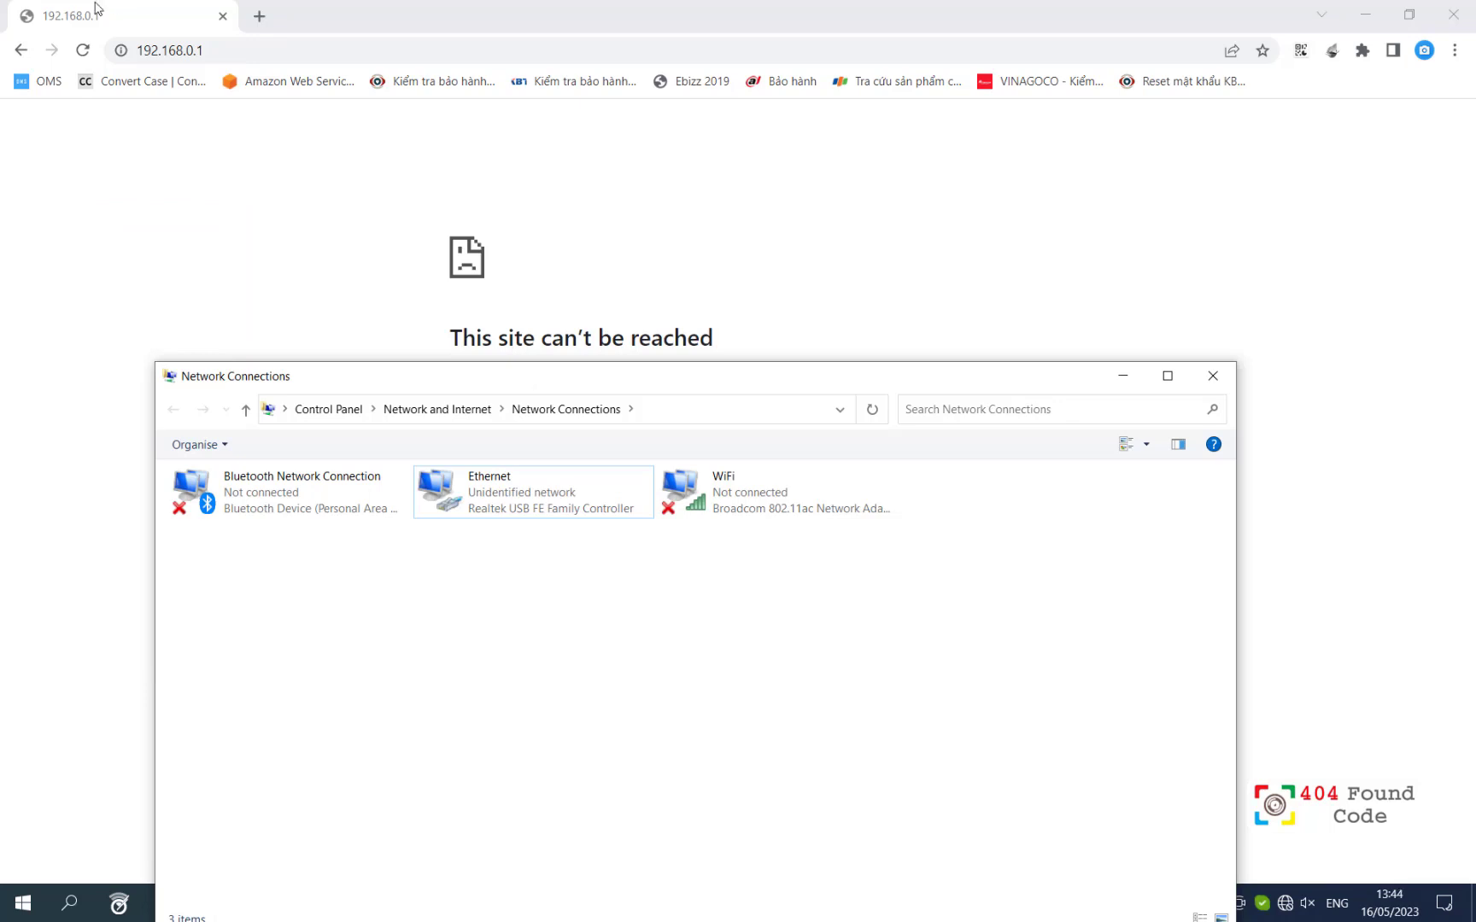
Step: Retry loading 192.168.0.1 in Chrome, then close the running ping console
click(84, 51)
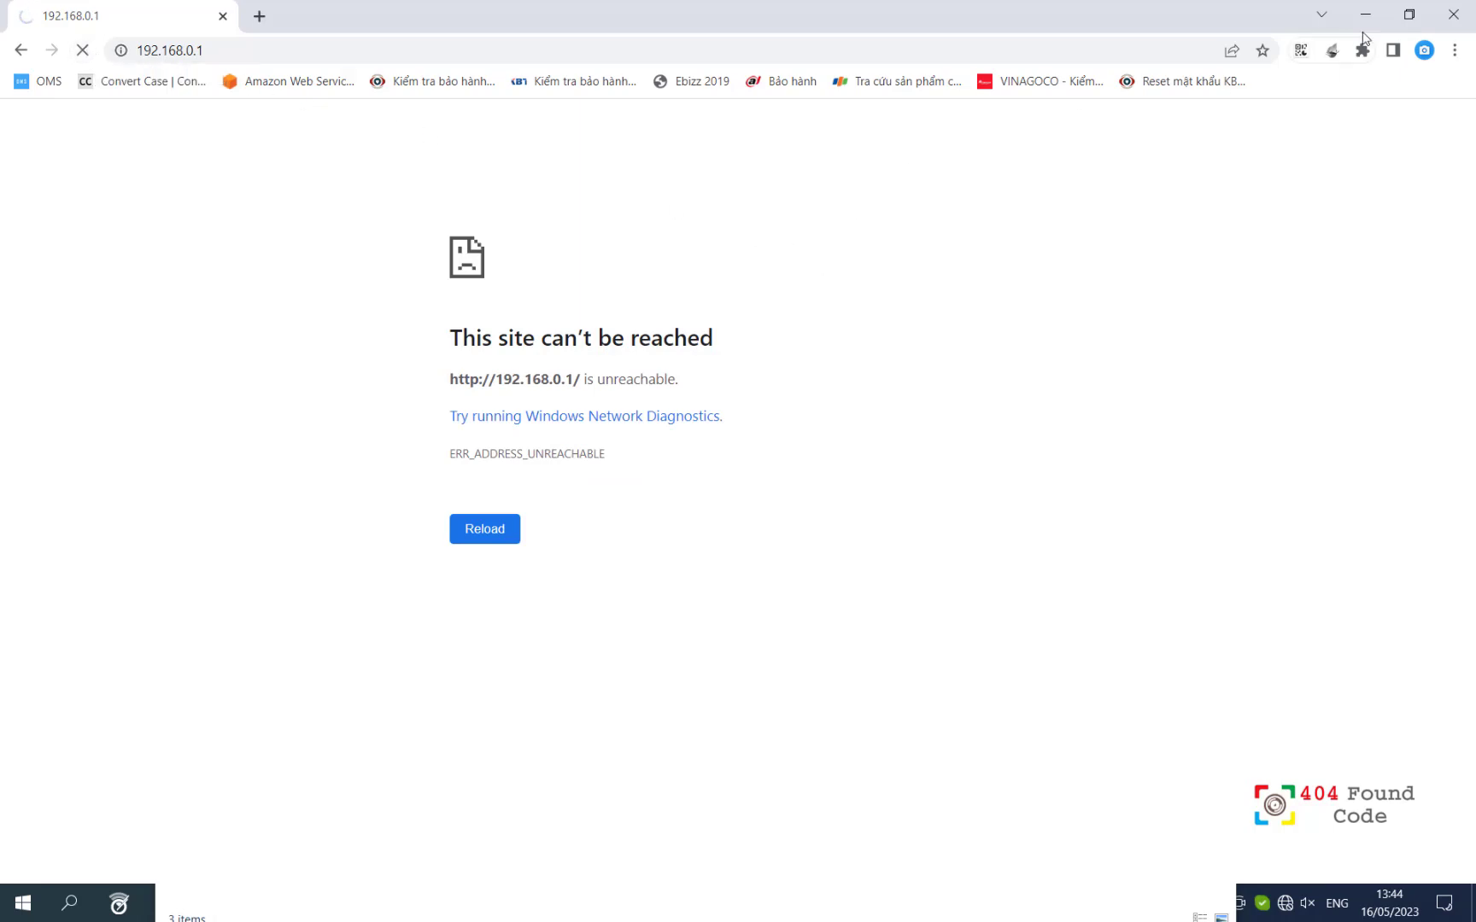
click(1367, 11)
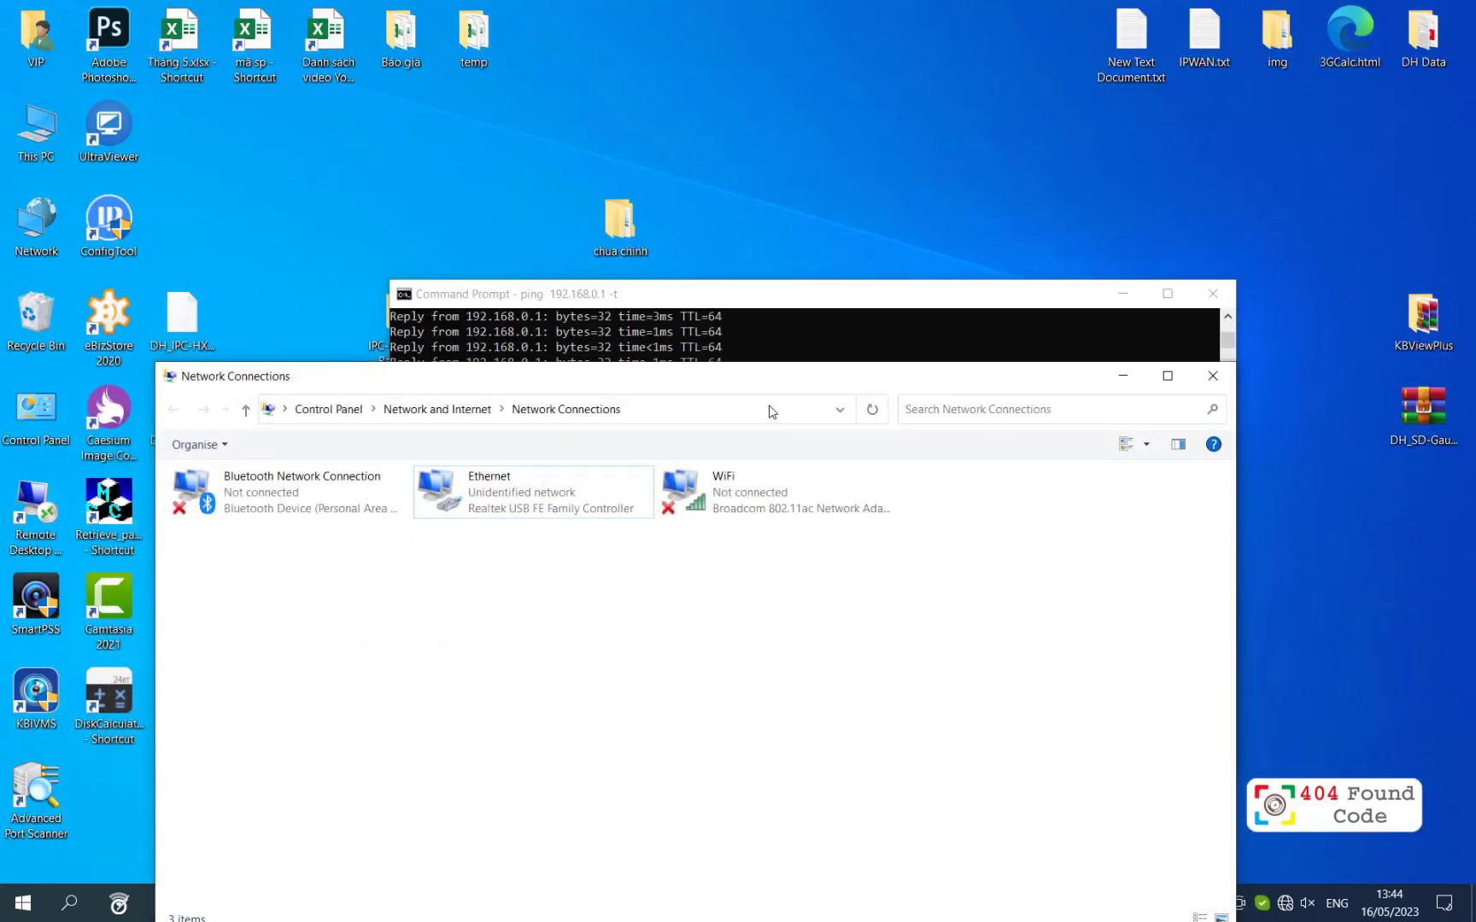
click(664, 340)
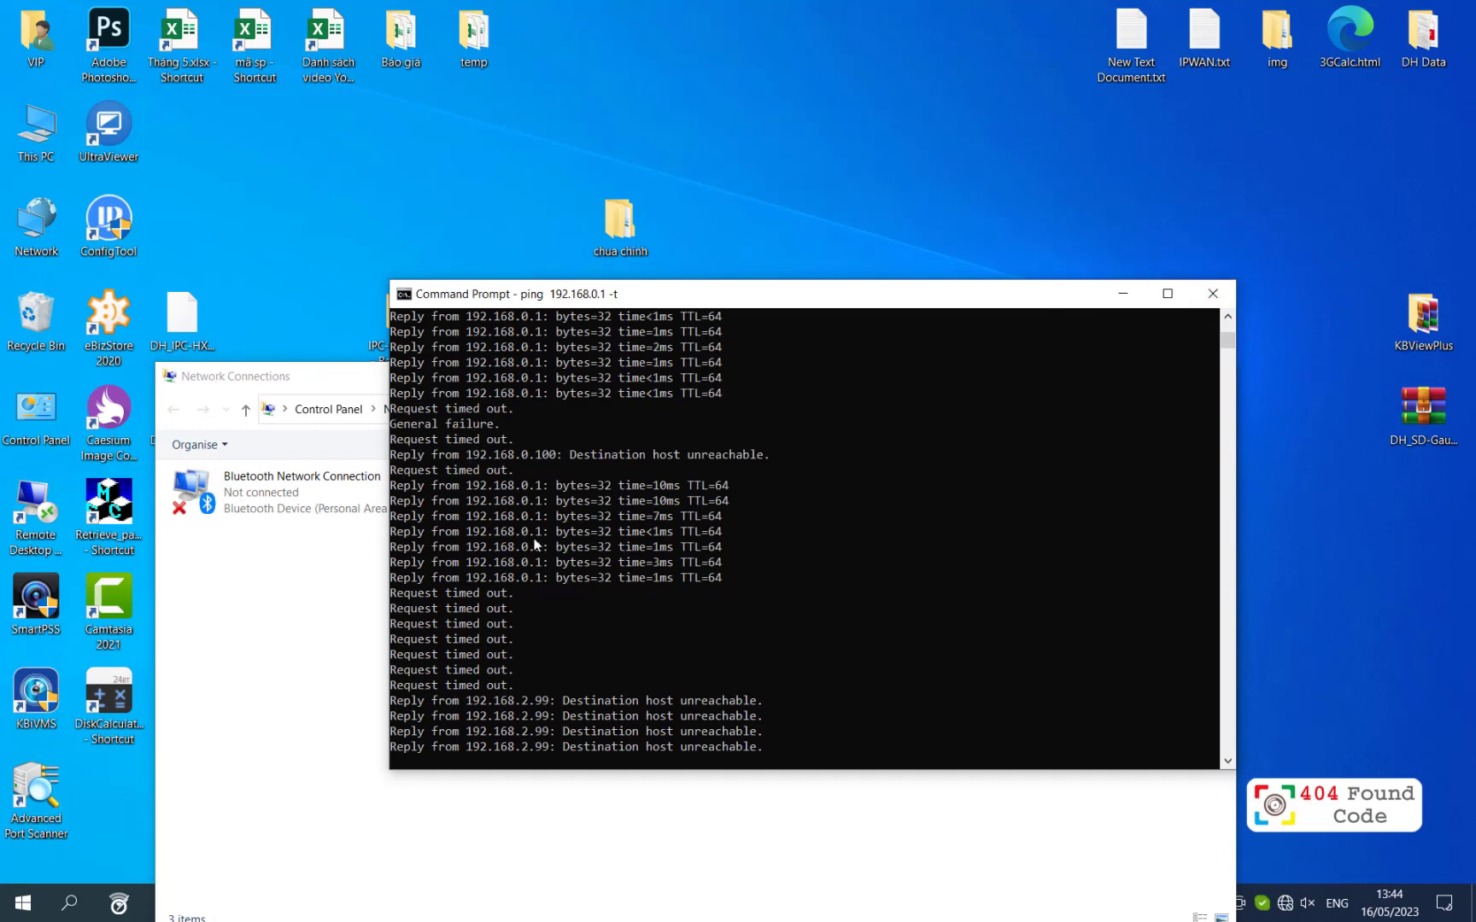
click(1212, 293)
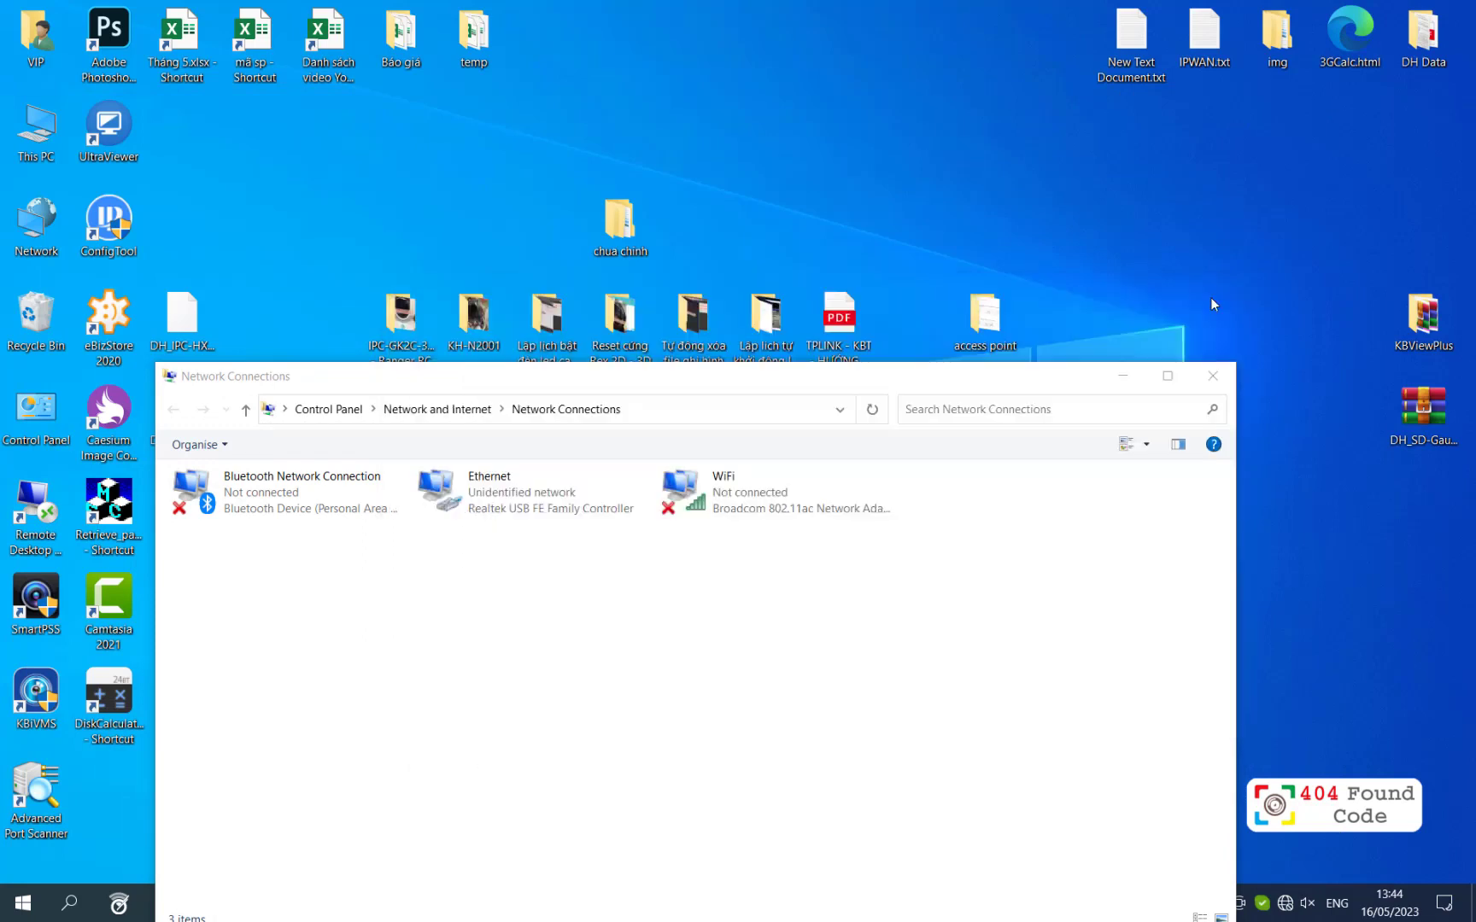
Step: Select the Ethernet adapter to confirm it now reports the KBT Office network
drag(677, 386, 714, 182)
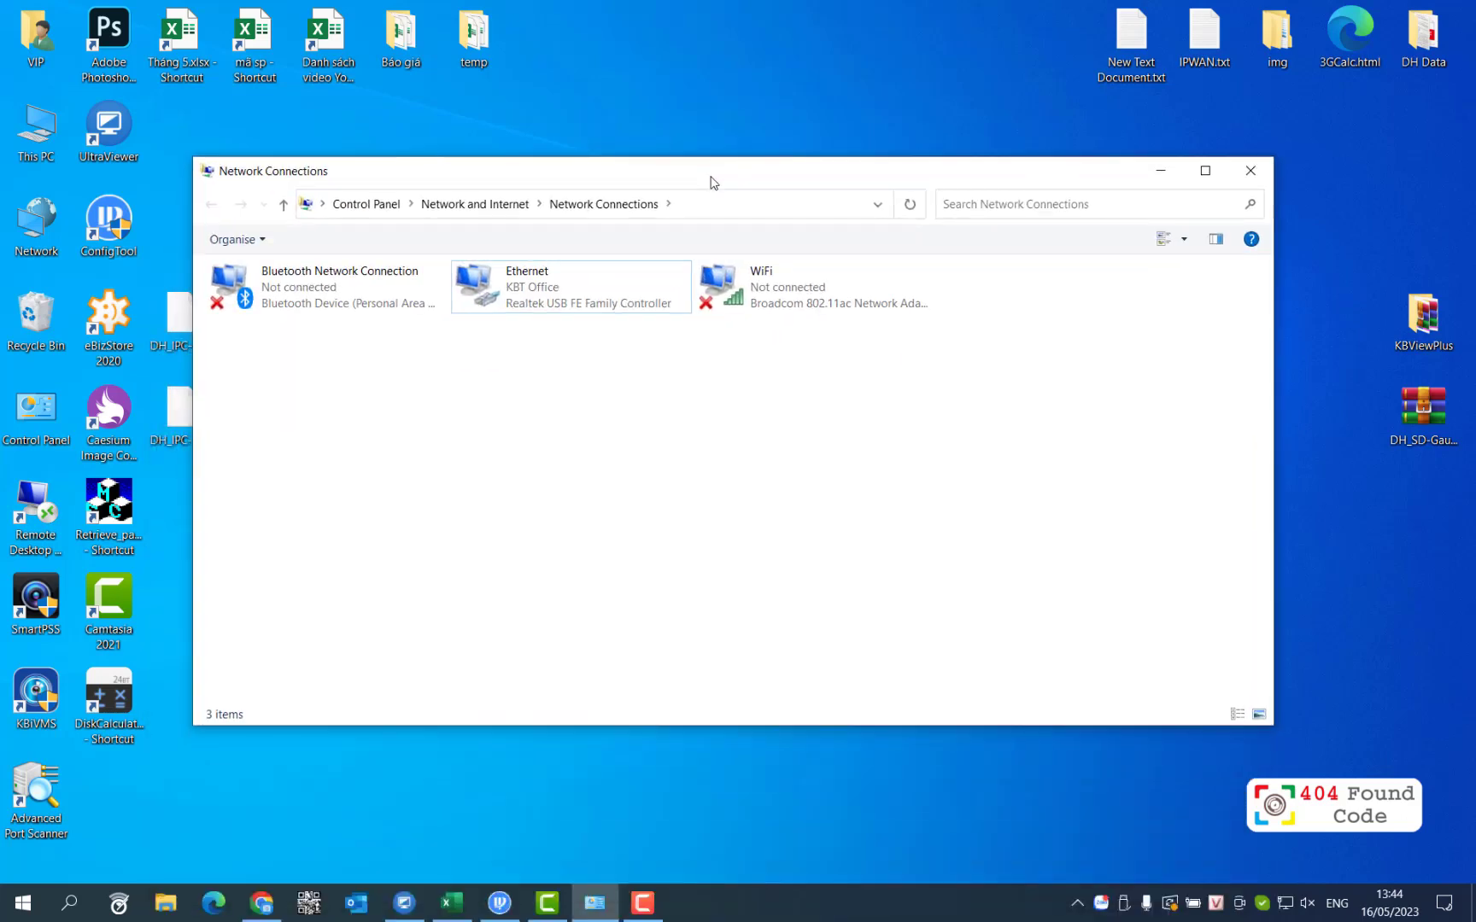
click(568, 295)
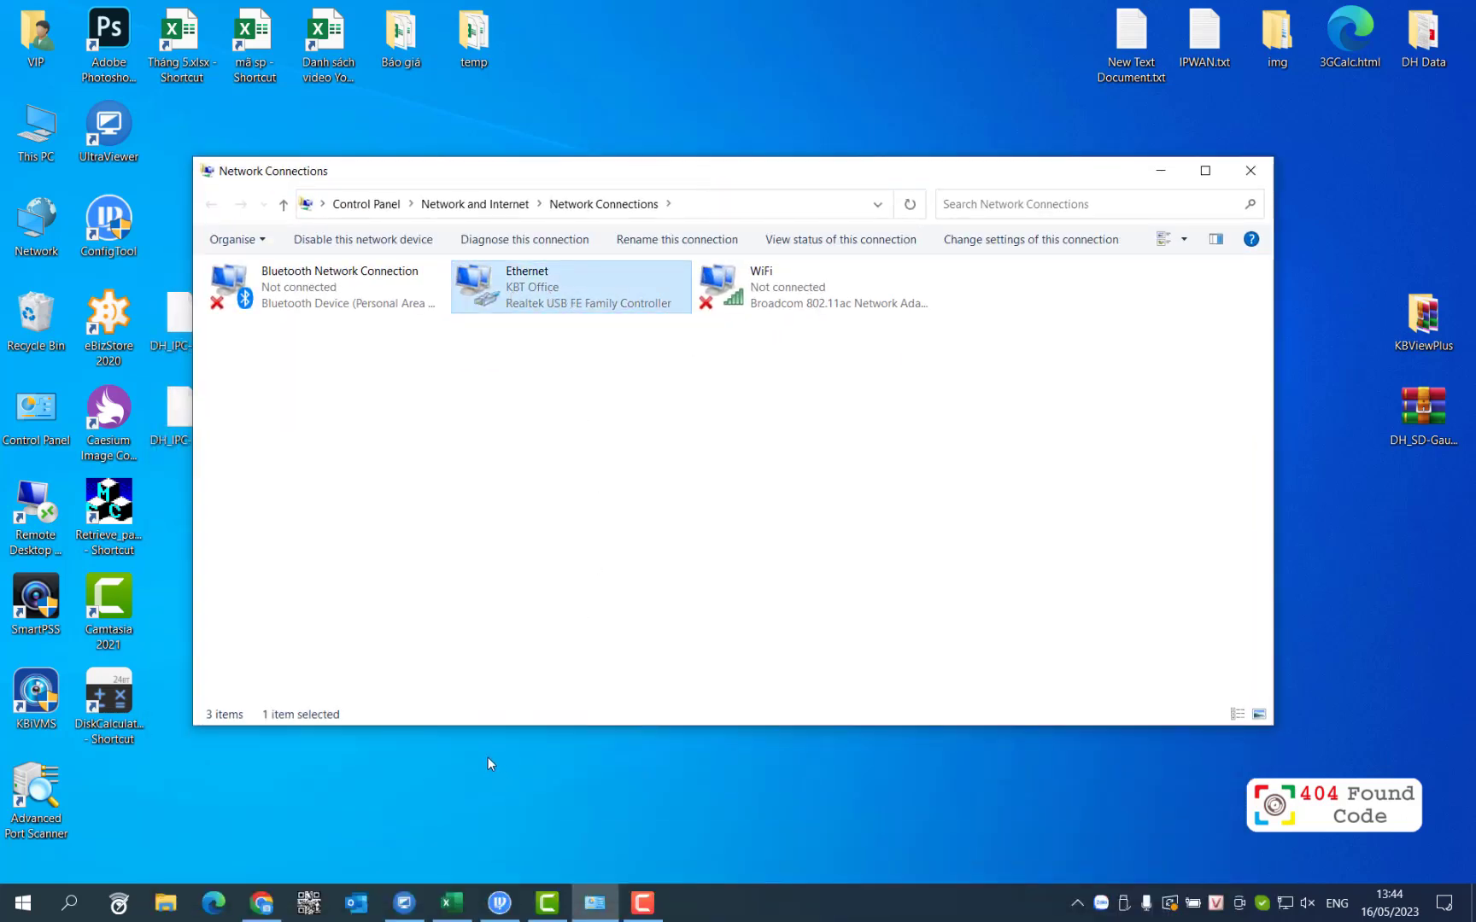
click(254, 903)
Step: Load google.com, then thanhnien.vn in a new tab over the wired link
click(234, 42)
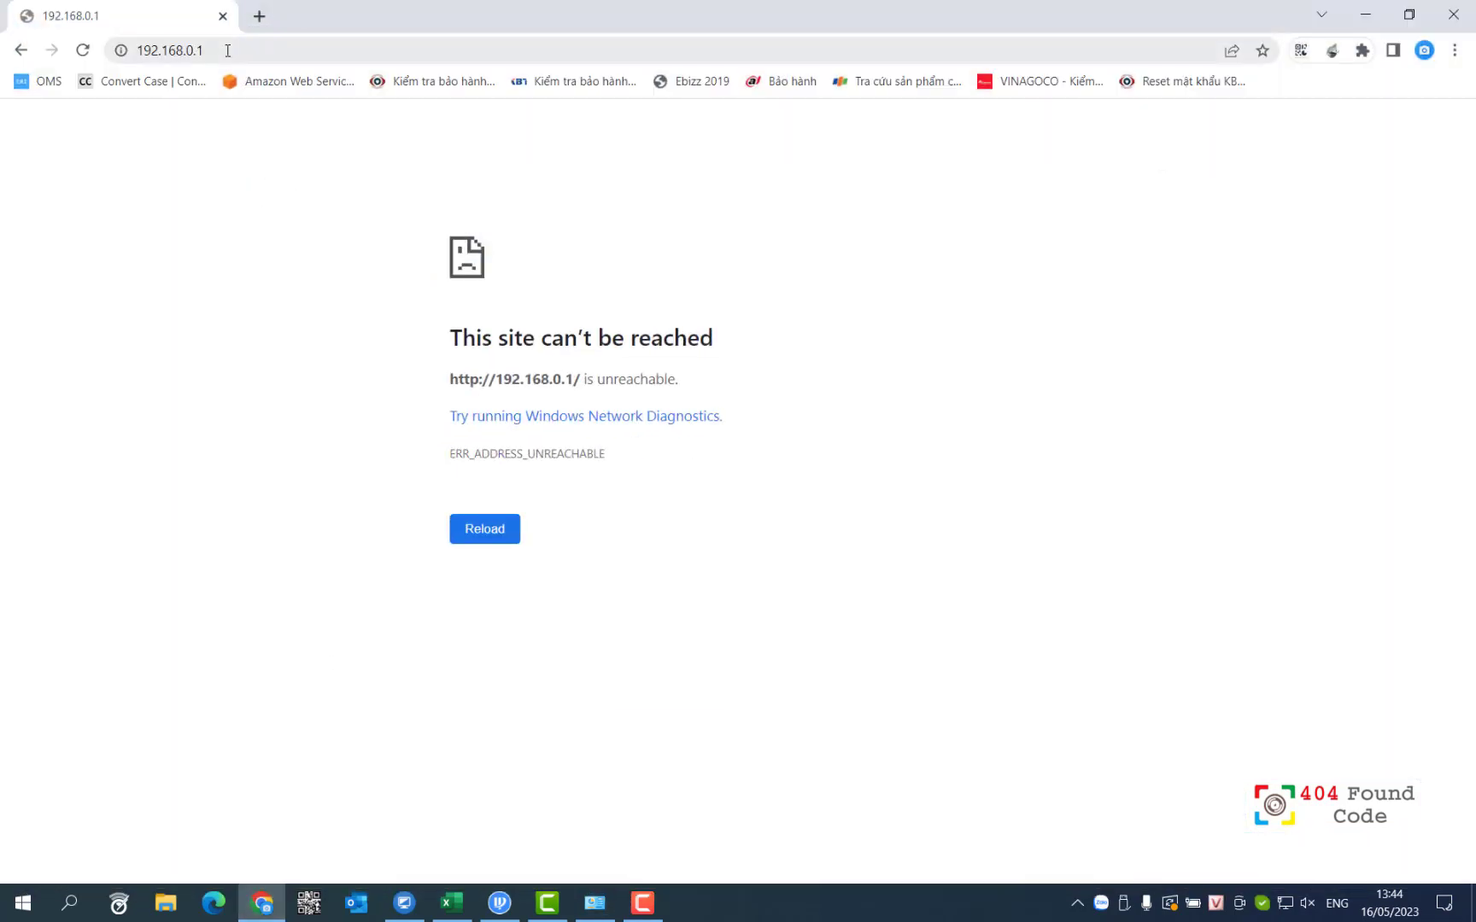
text(go)
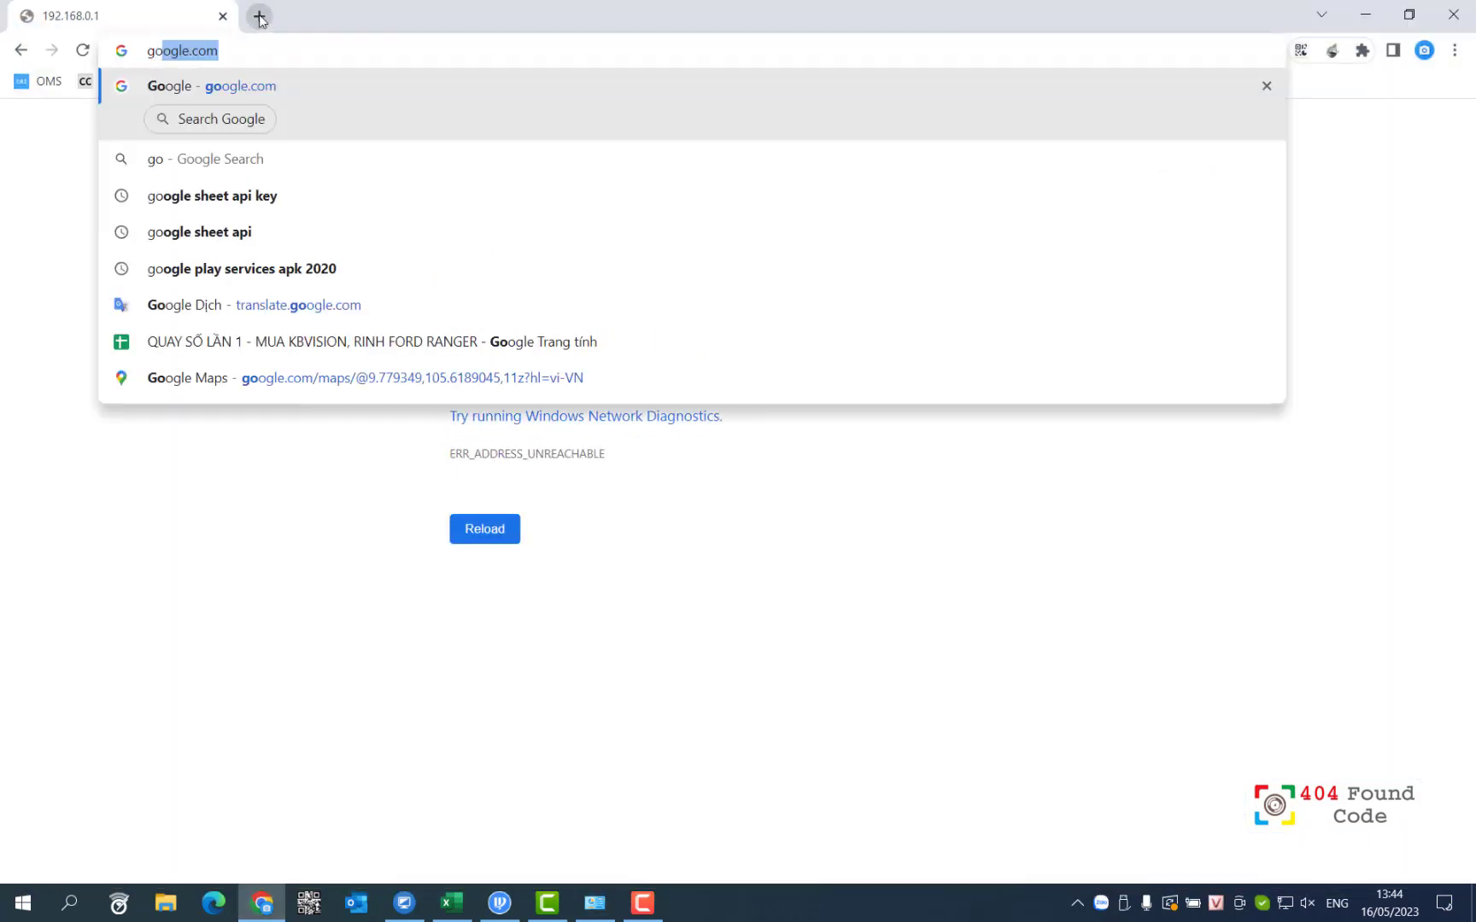
key(Return)
click(259, 17)
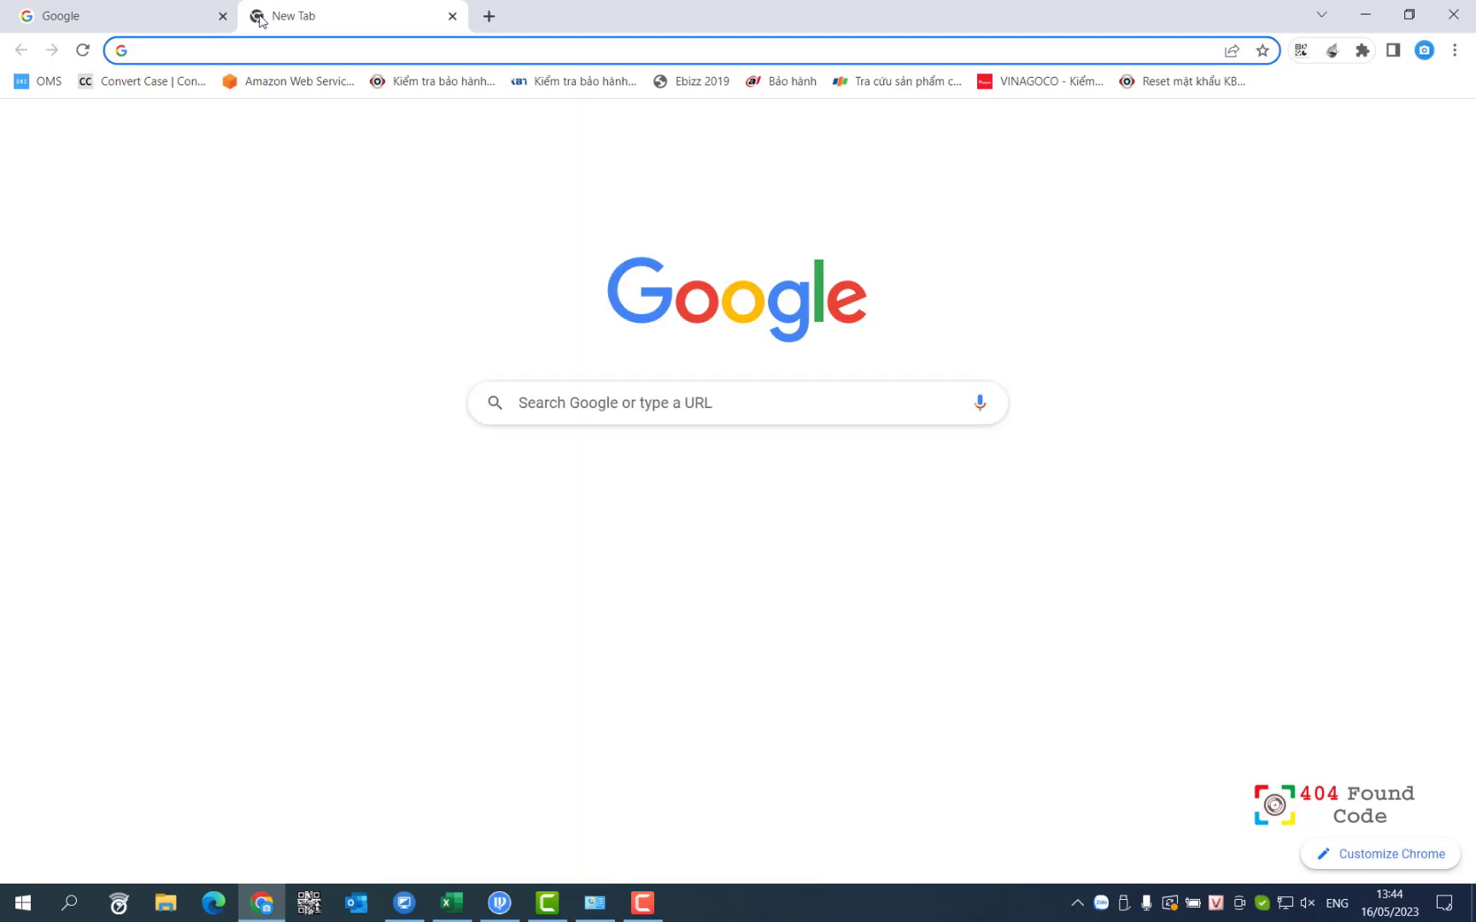
text(thanhnien.vn)
key(Return)
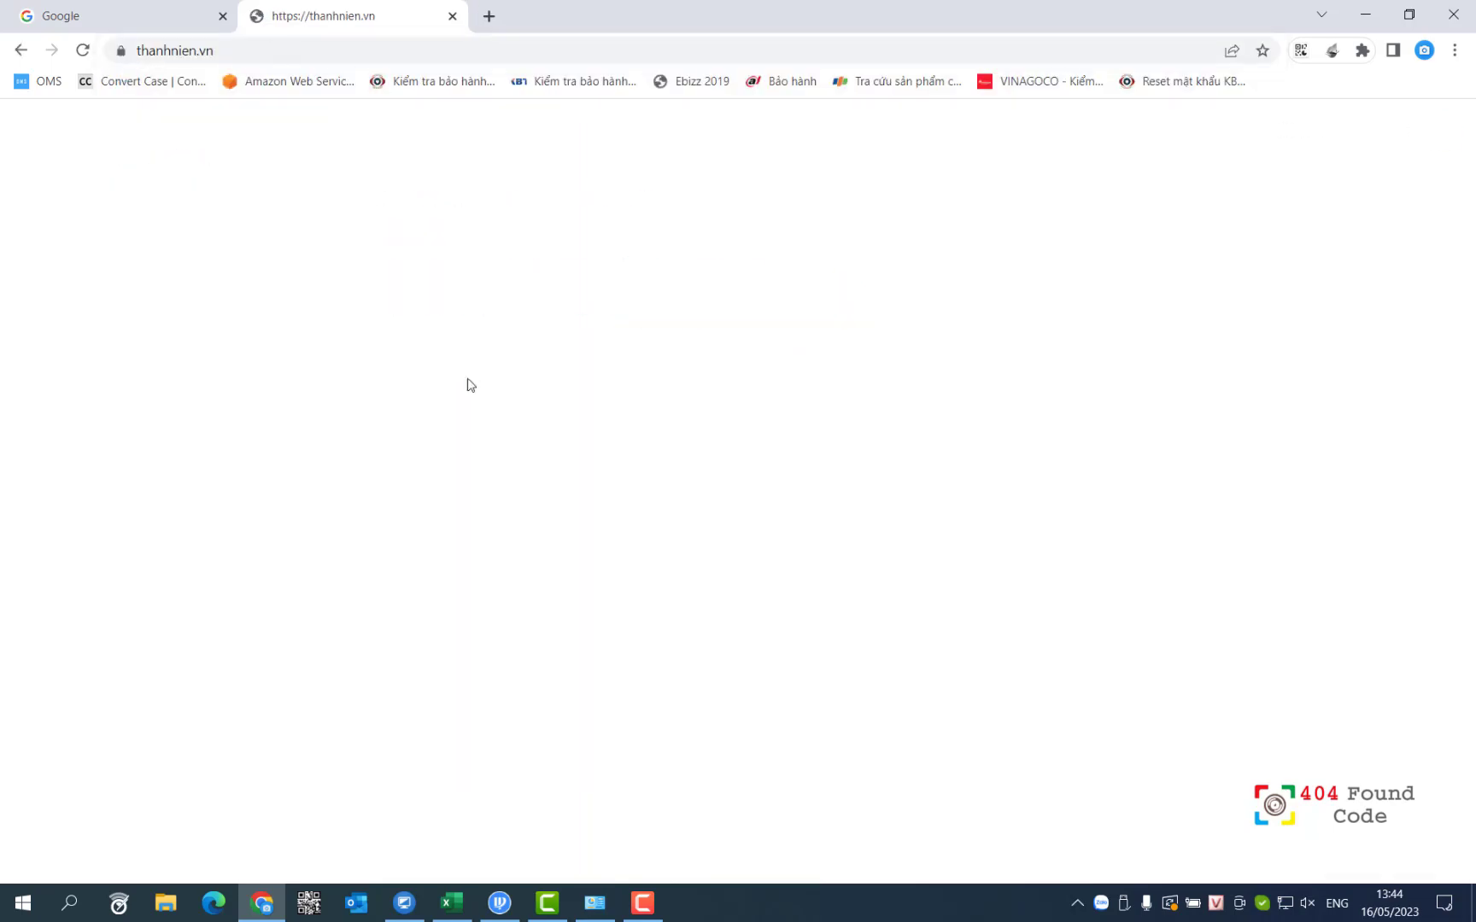
Step: Disable the Ethernet connection and close the Network Connections window
click(595, 903)
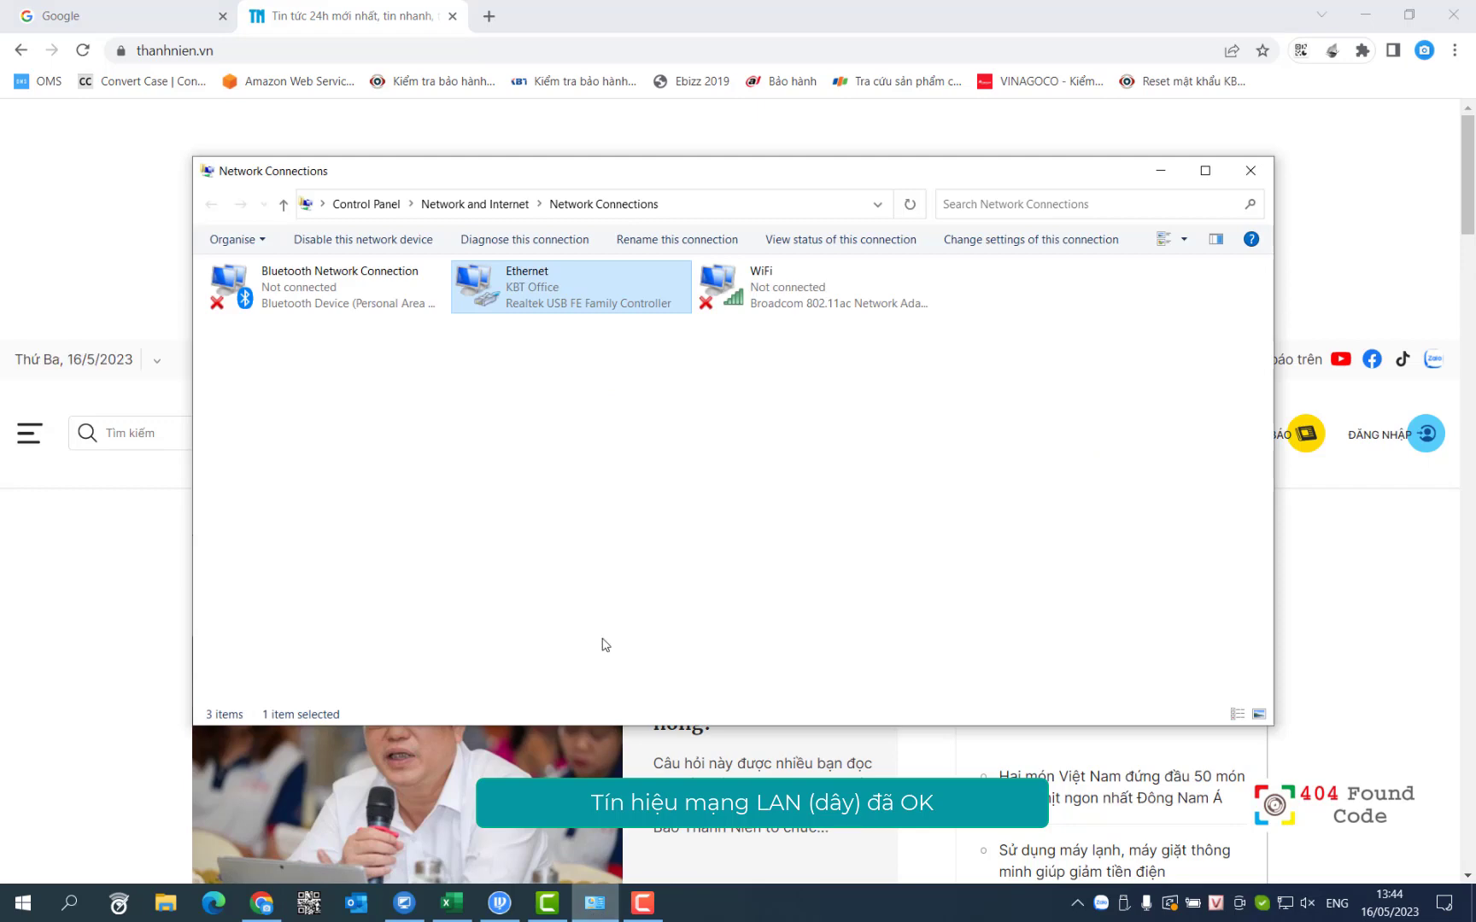
right_click(564, 290)
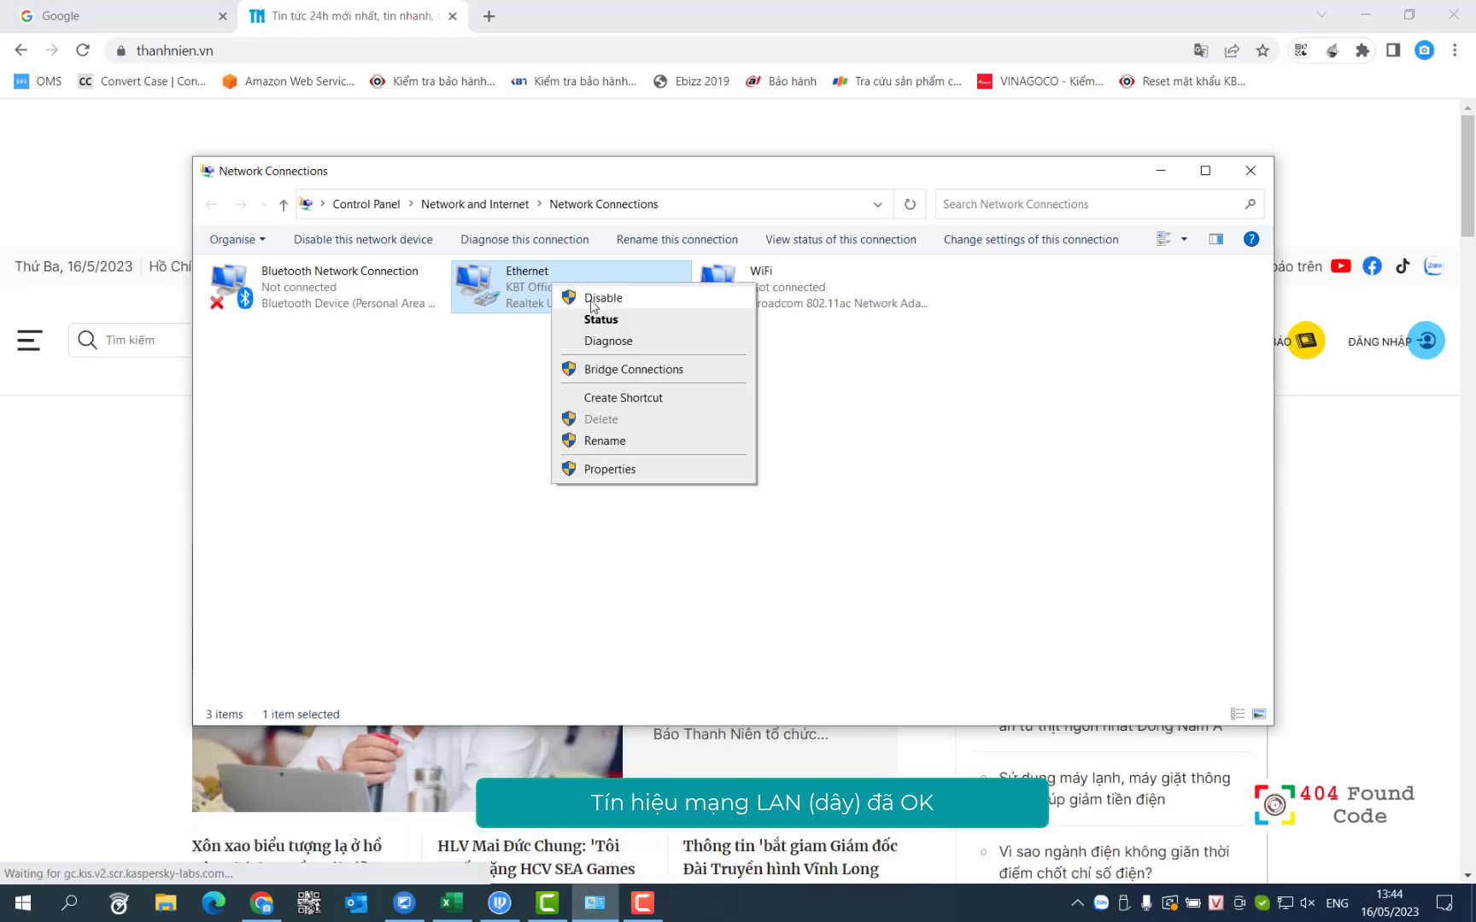
click(591, 306)
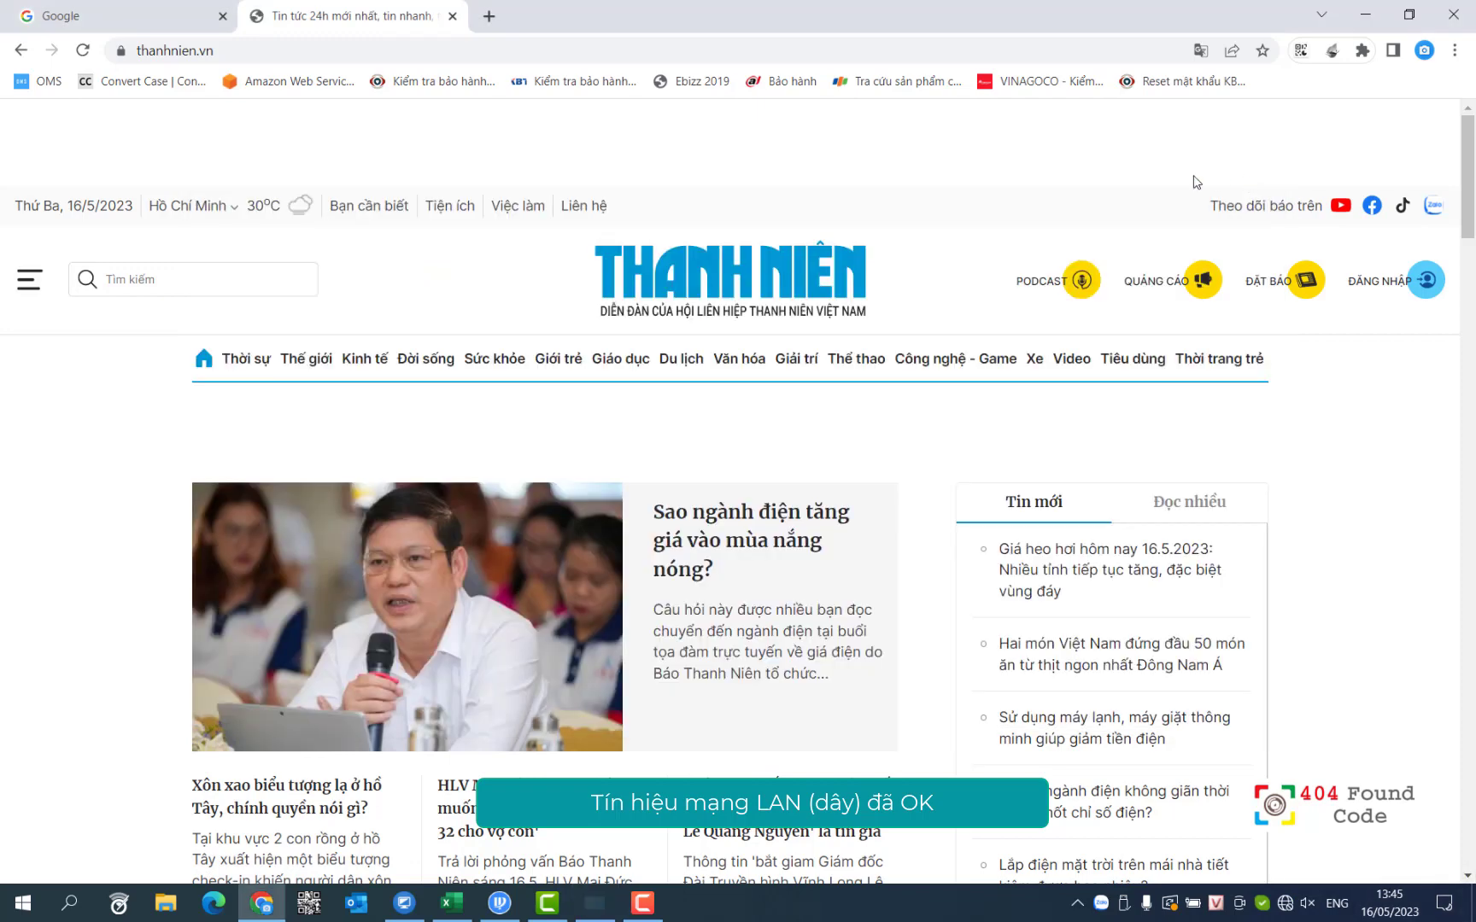
click(1250, 170)
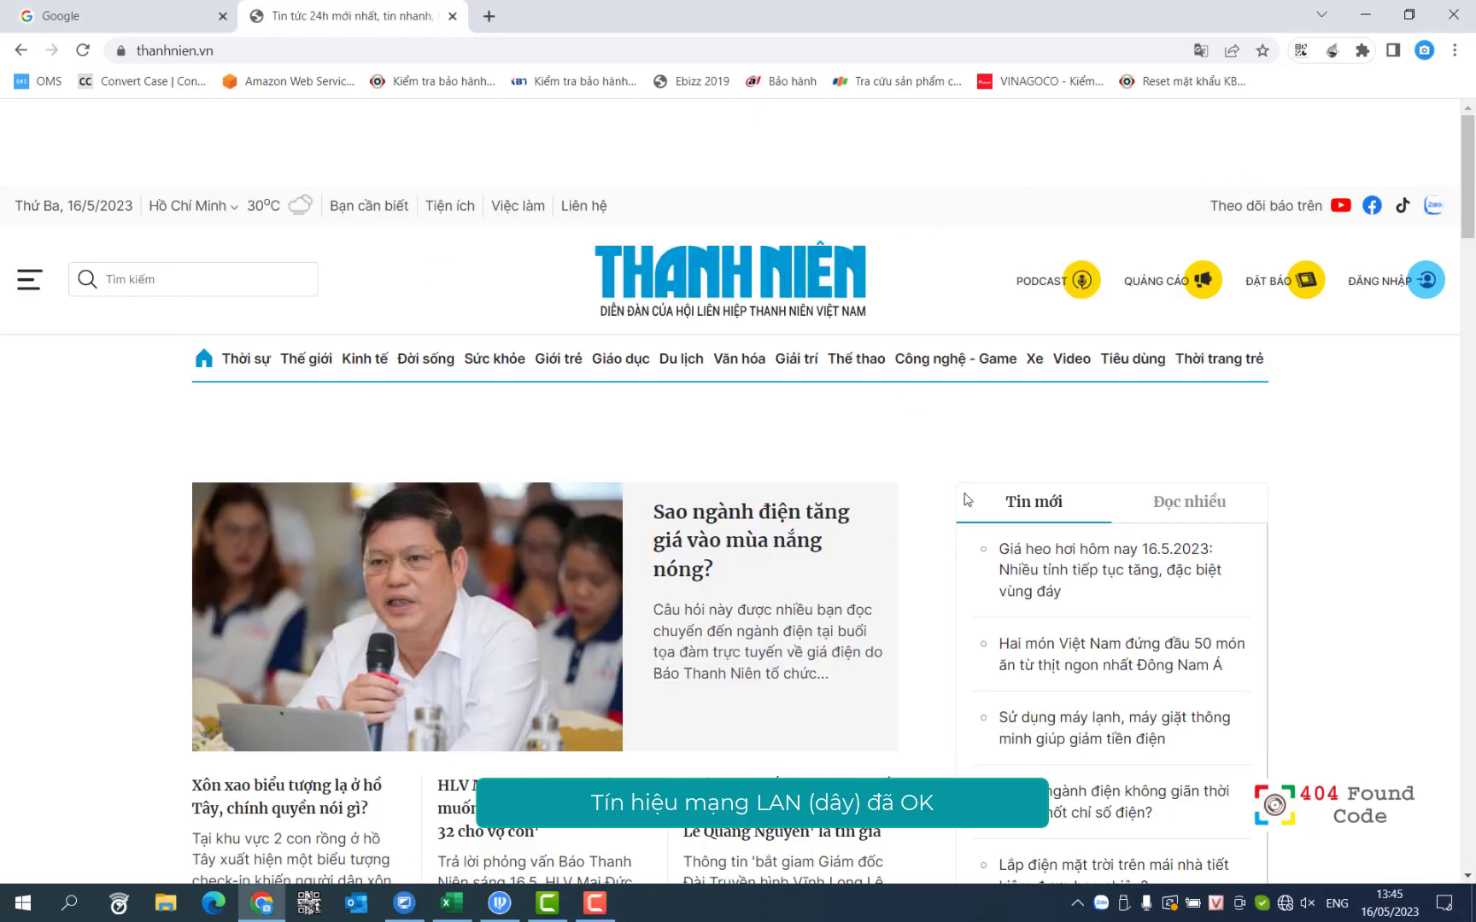
Step: Connect to the TP-Link Wi-Fi network, entering and checking its network security key
click(1286, 906)
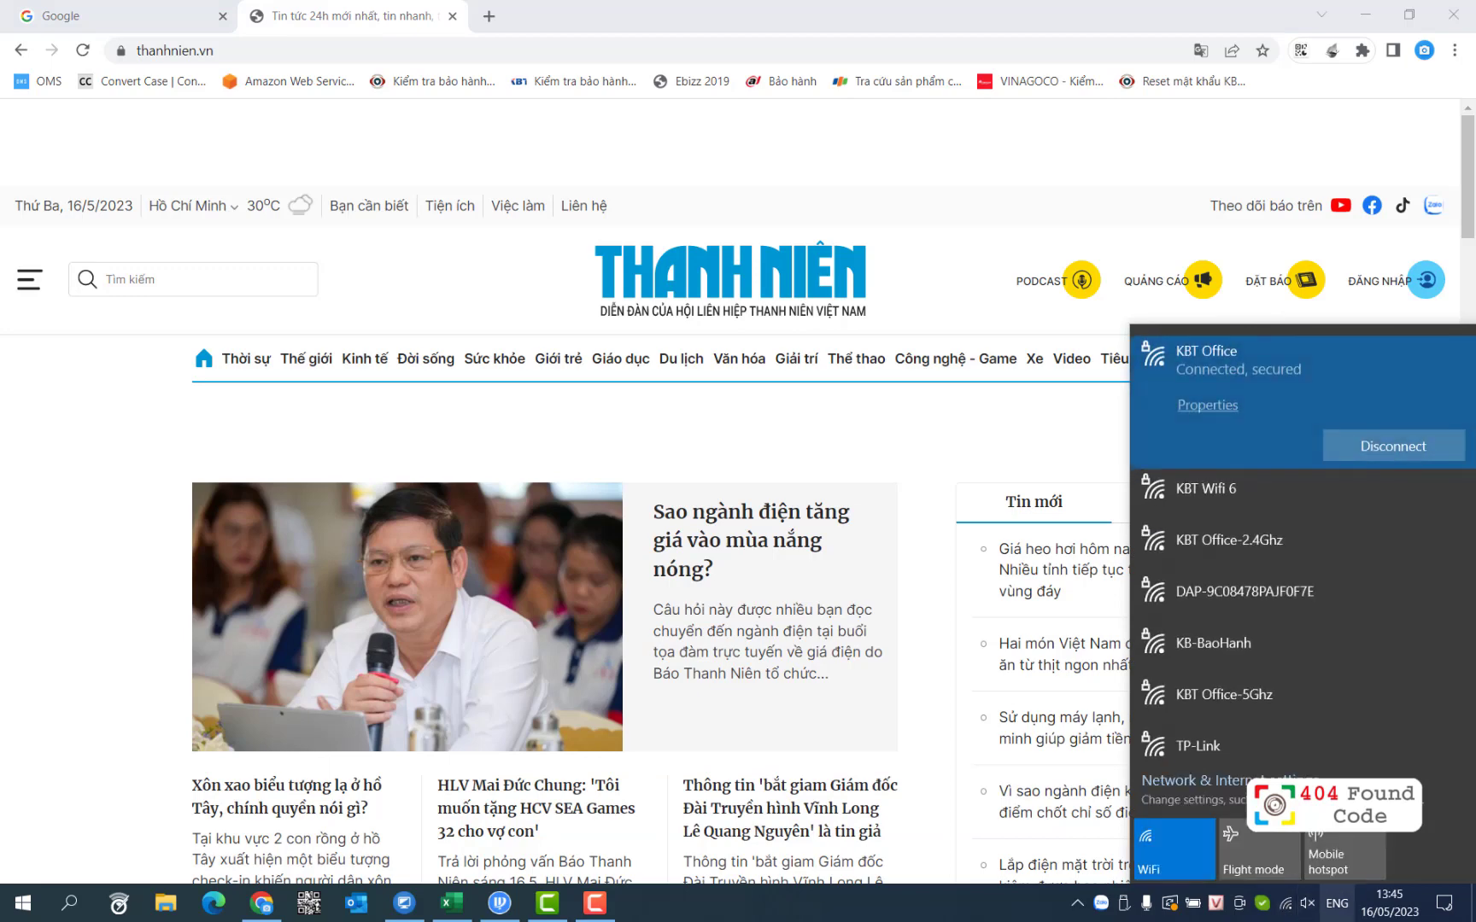
click(1264, 746)
click(1385, 736)
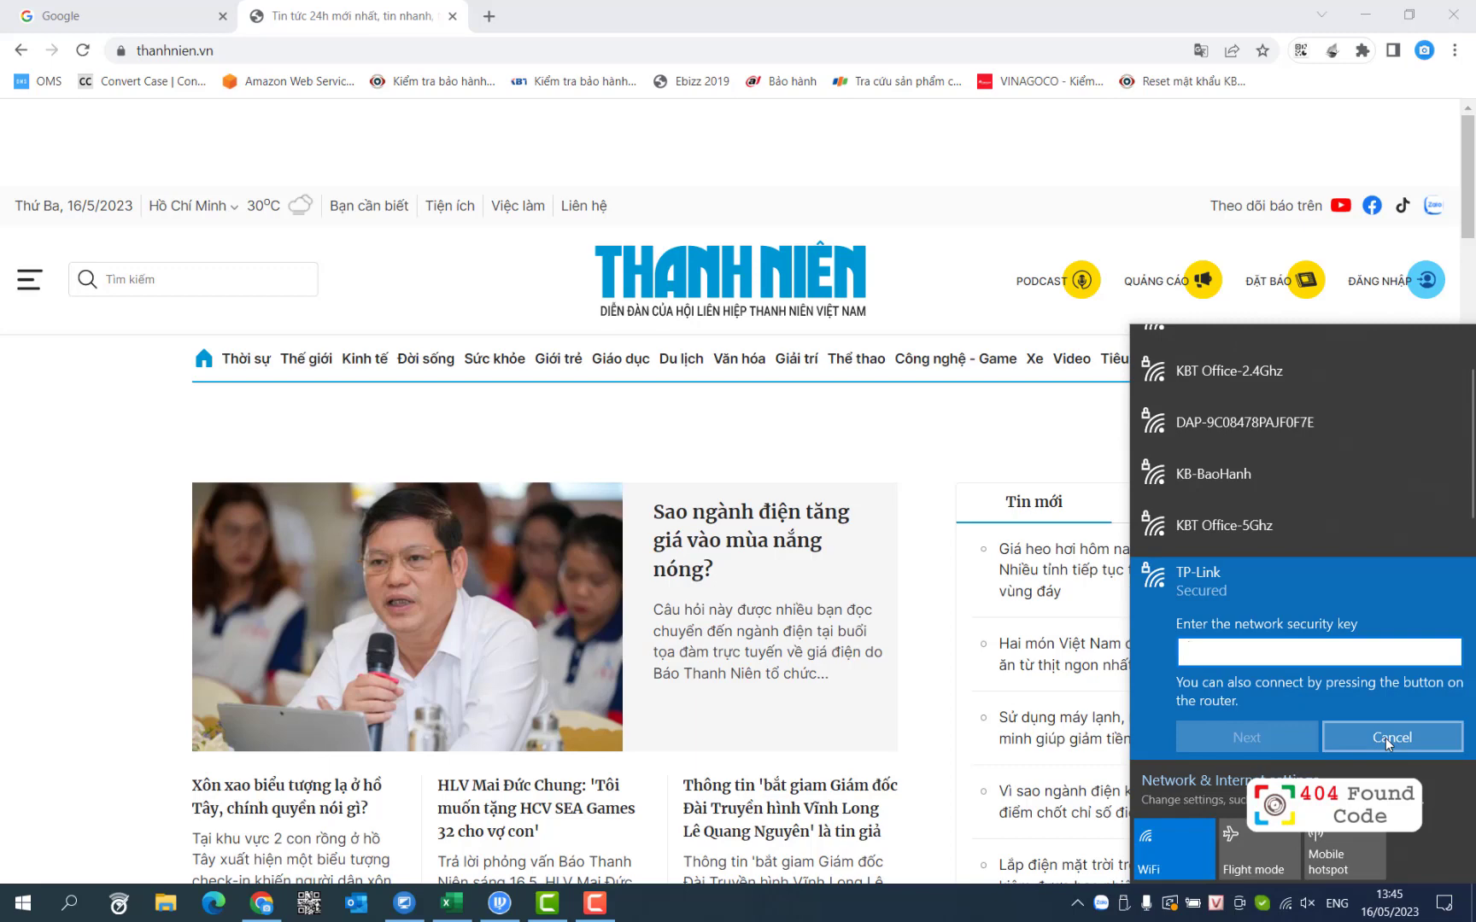
text(12345)
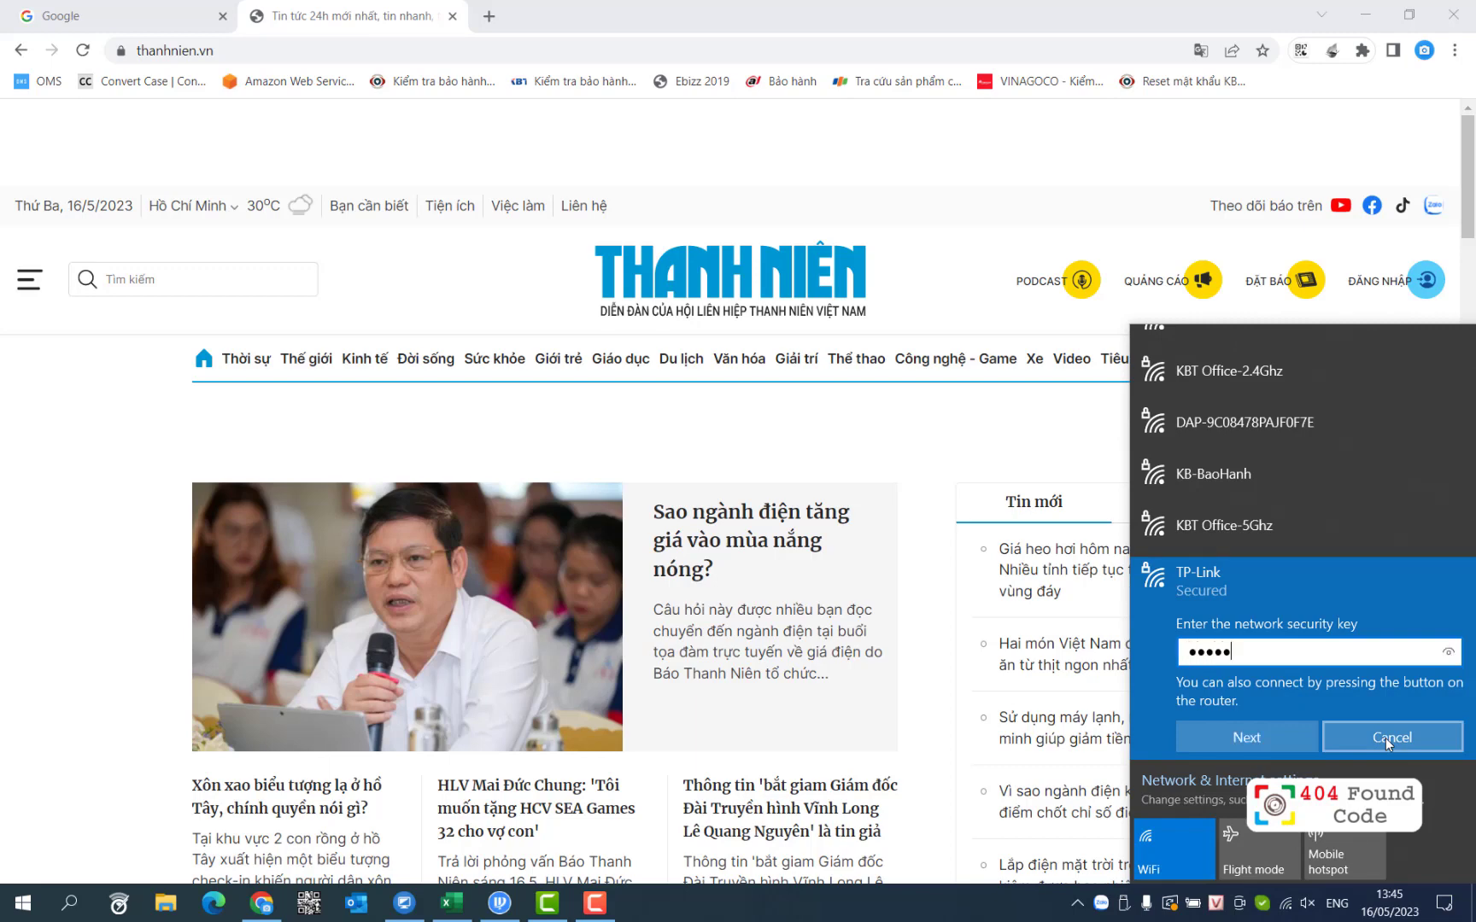
text(678)
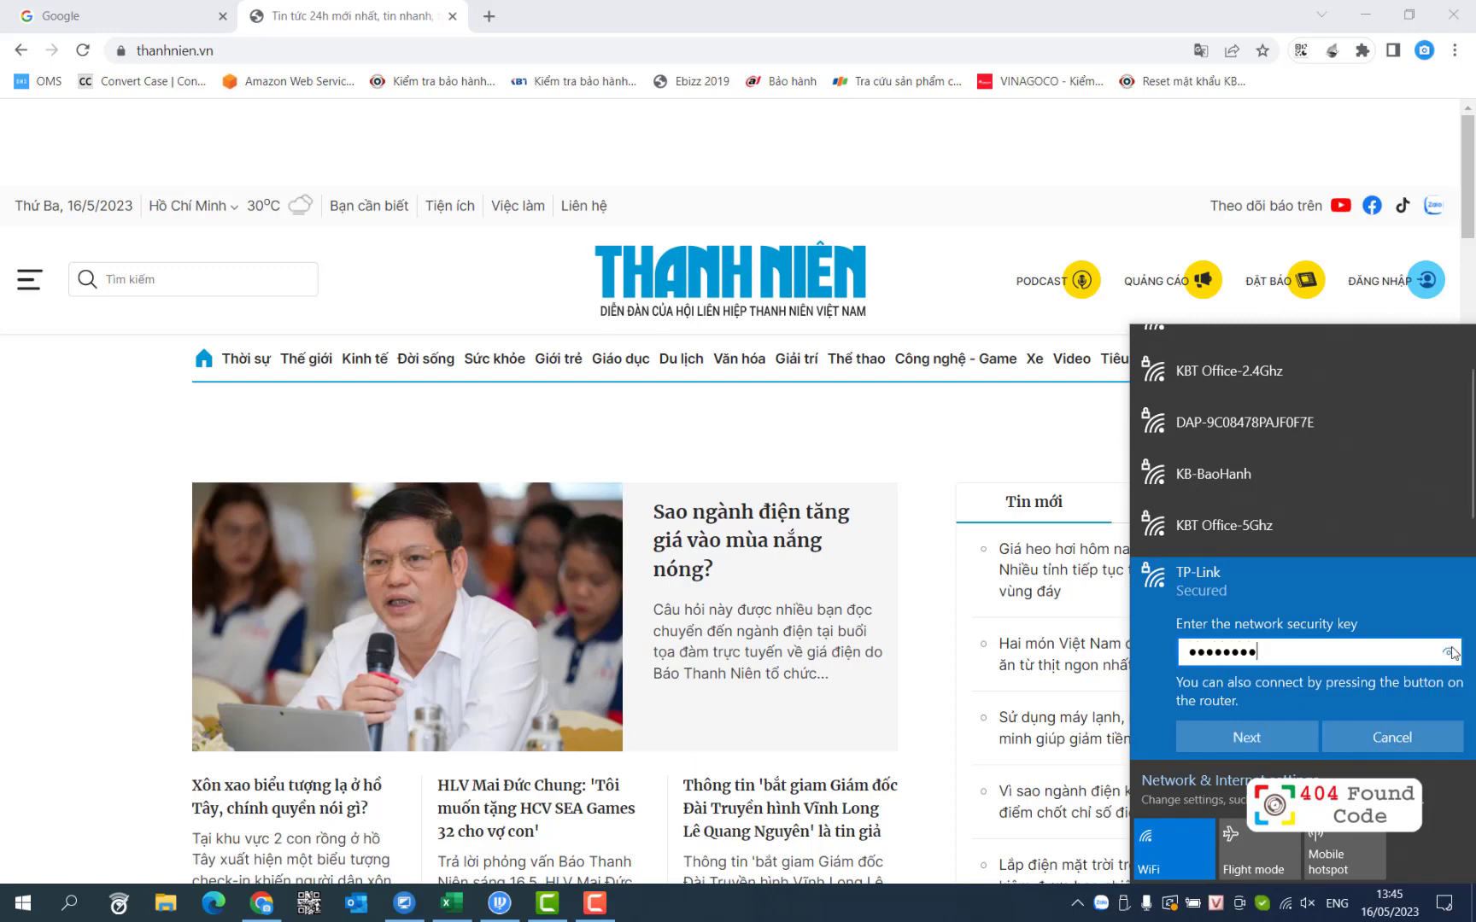
click(1452, 654)
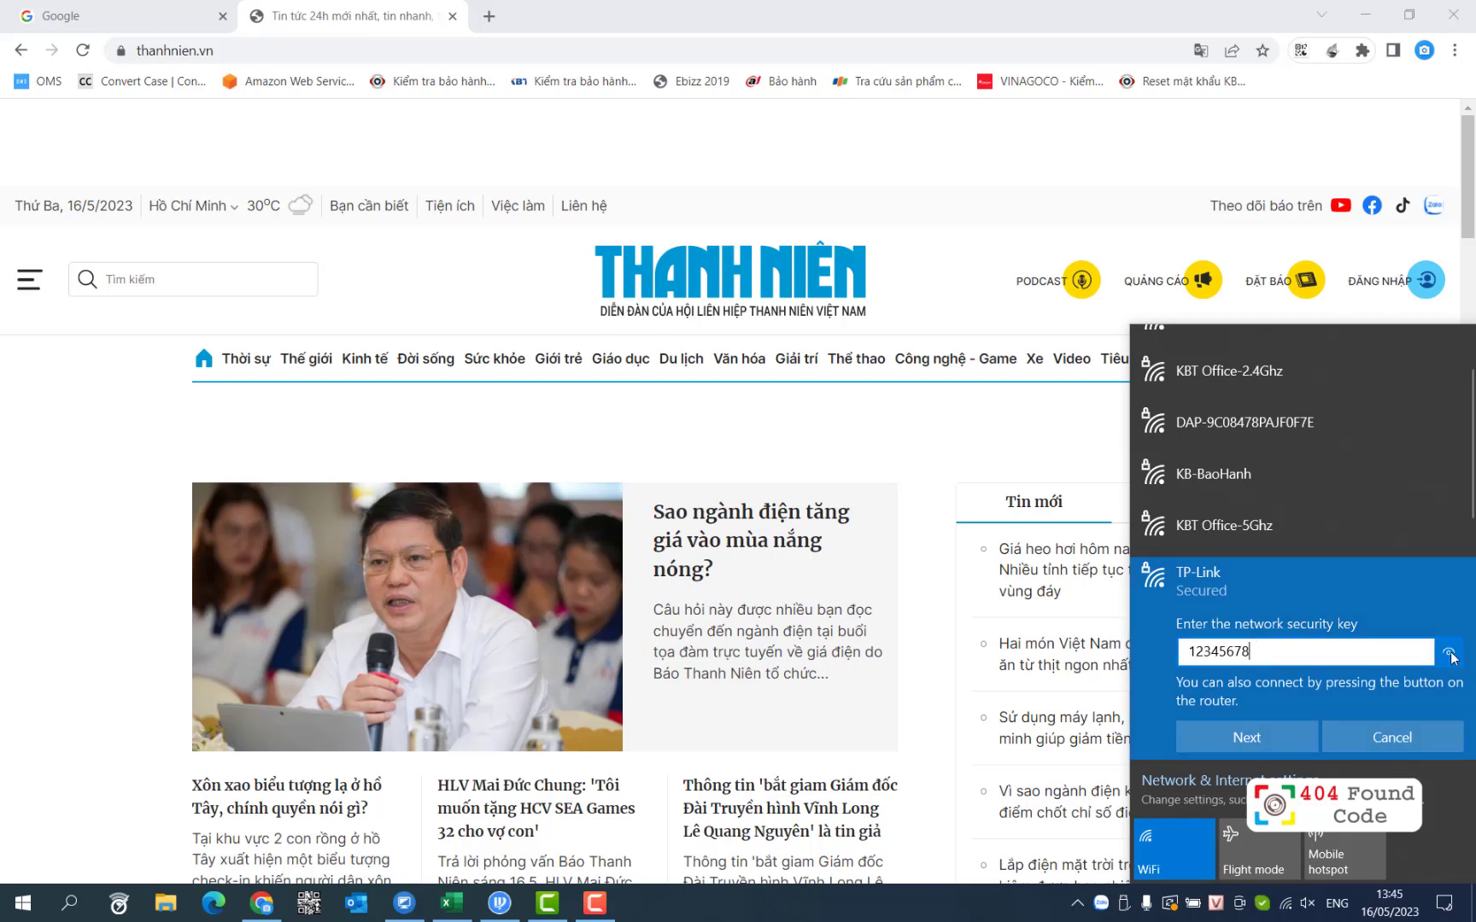
click(1288, 737)
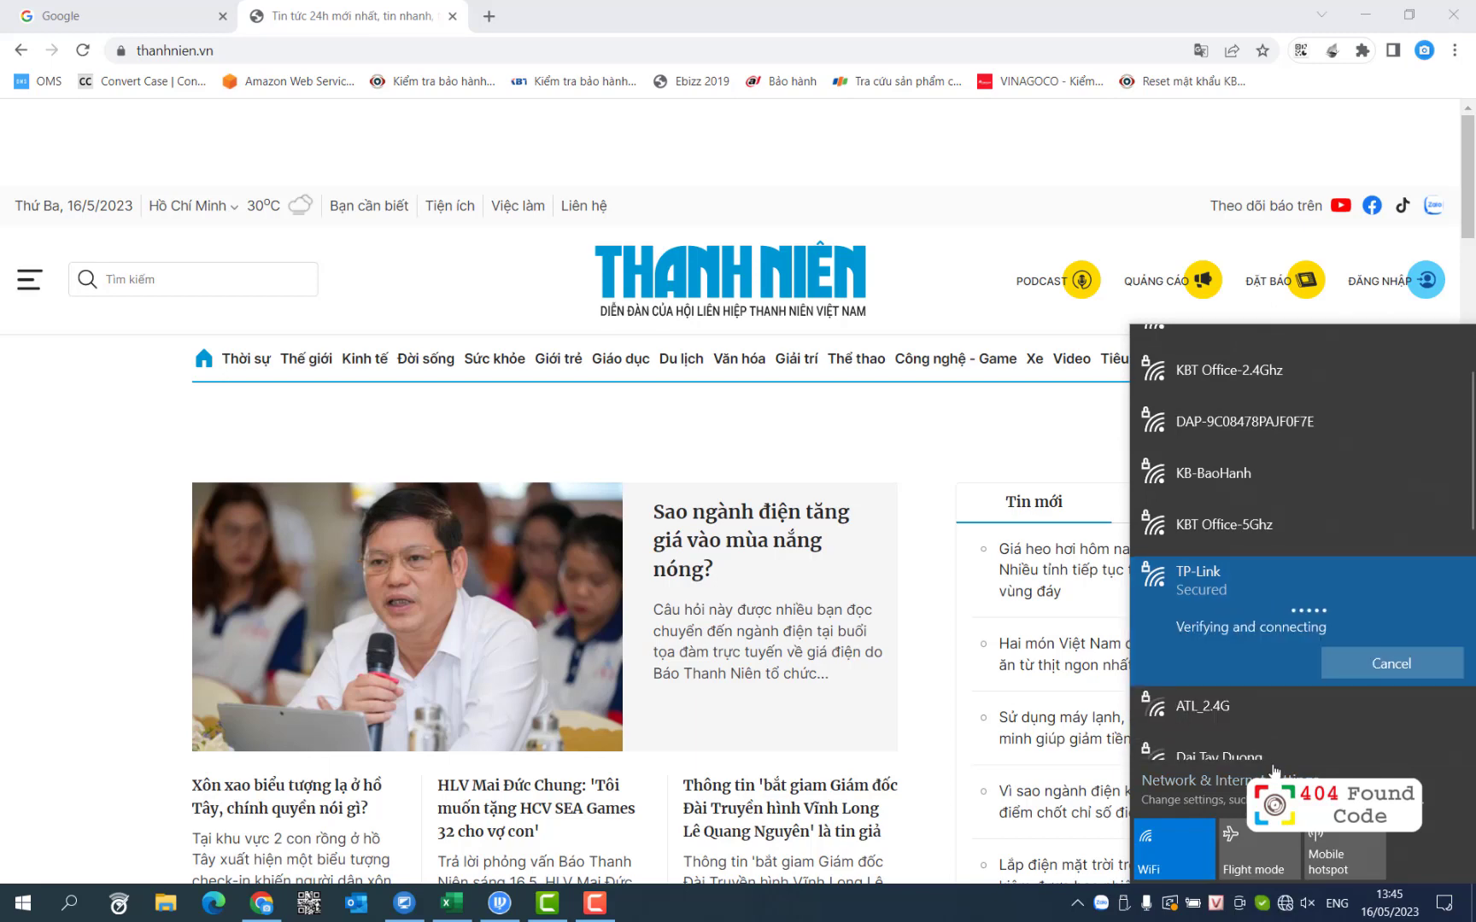